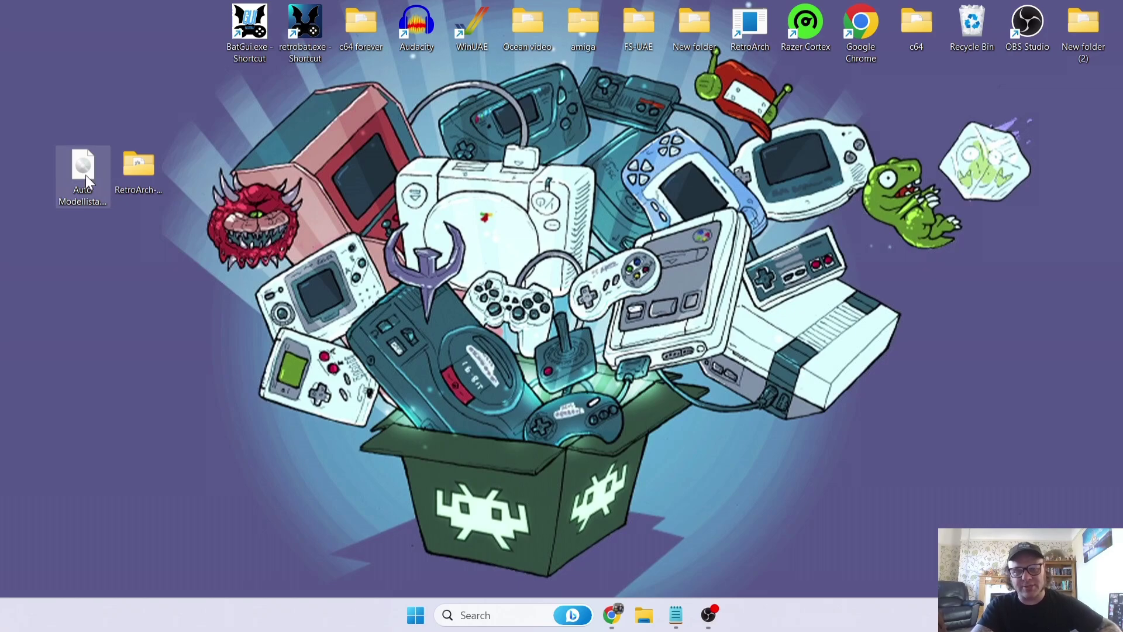
- Open the RetroArch-Win64 folder from the desktop and create a new folder named Gamecube in it
{"action": "double_click", "coordinate": [128, 164]}
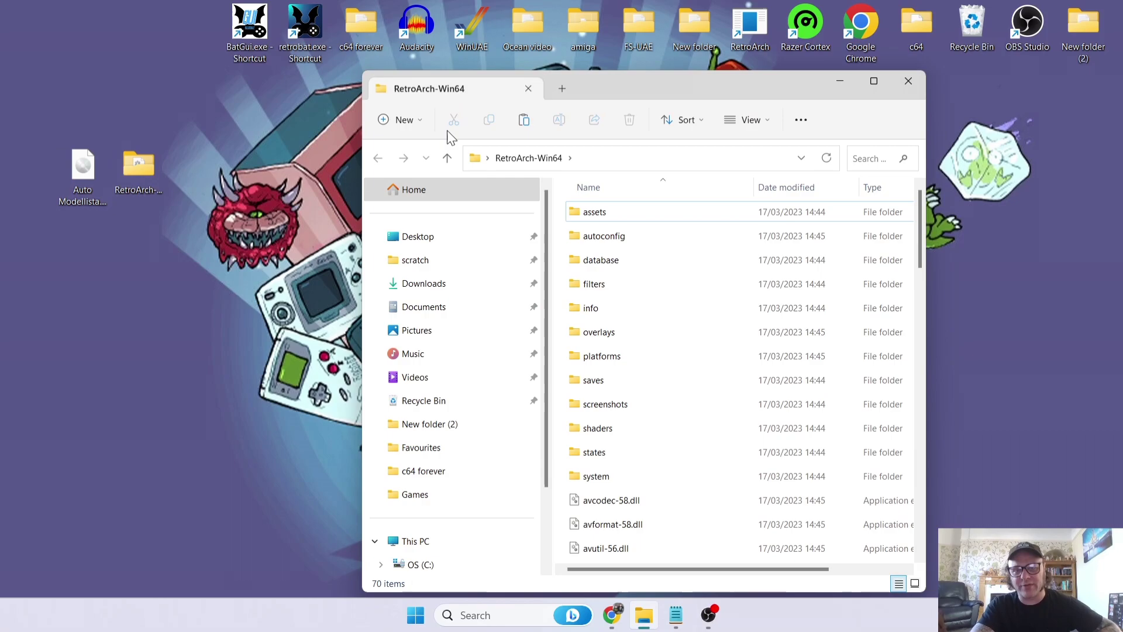
{"action": "left_click_drag", "start_coordinate": [608, 87], "coordinate": [773, 83]}
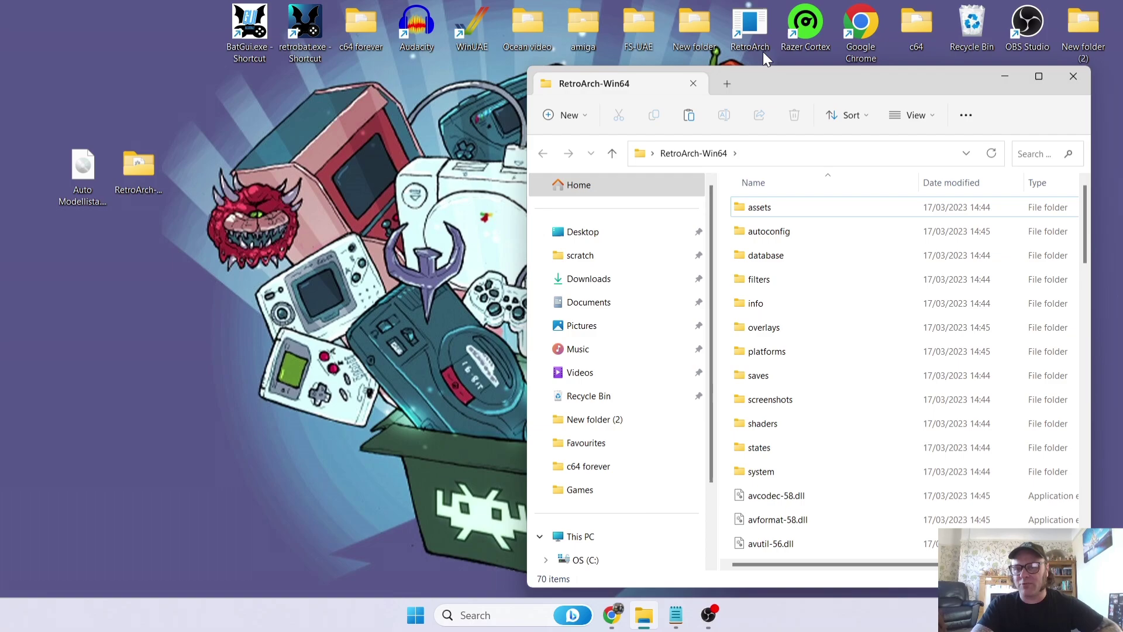
{"action": "left_click_drag", "start_coordinate": [781, 77], "coordinate": [736, 59]}
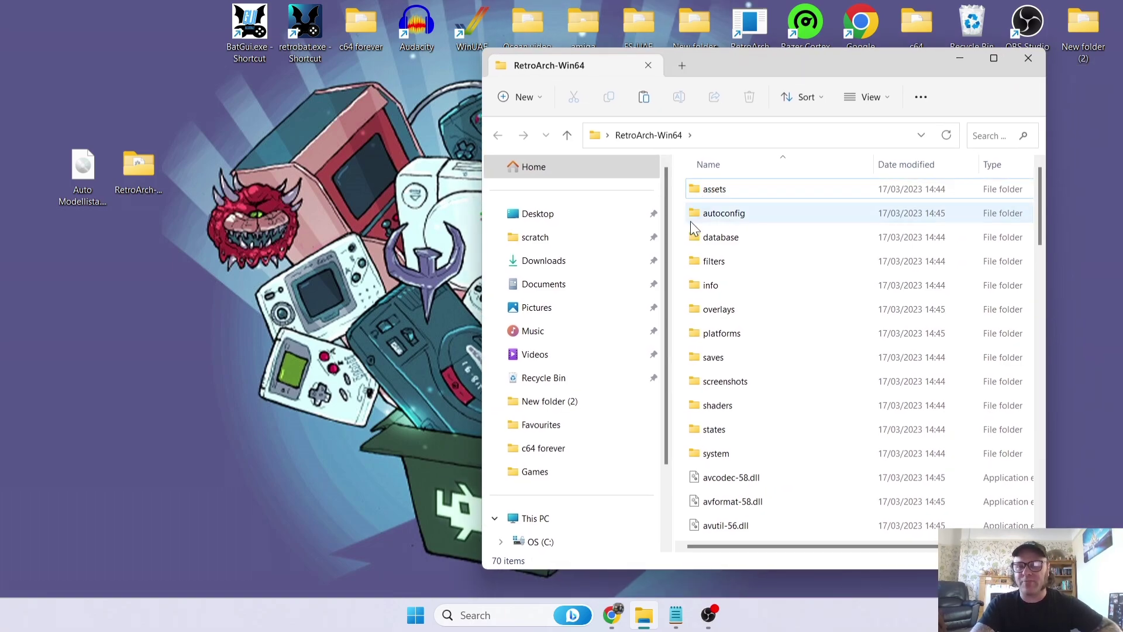
{"action": "right_click", "coordinate": [679, 231]}
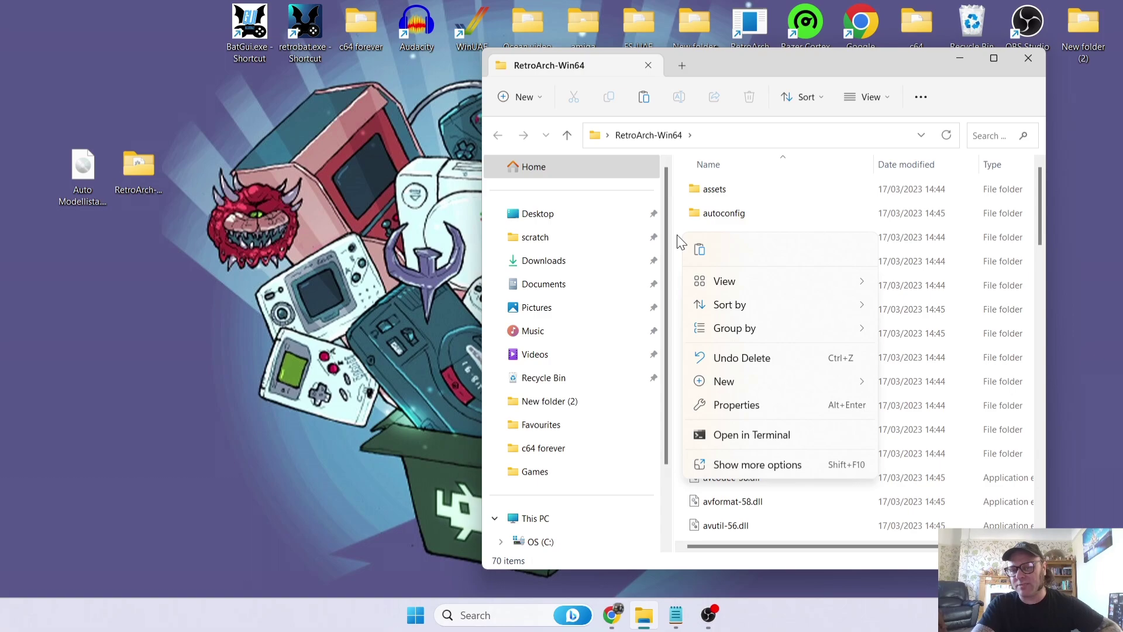
{"action": "mouse_move", "coordinate": [724, 381]}
{"action": "left_click", "coordinate": [913, 386]}
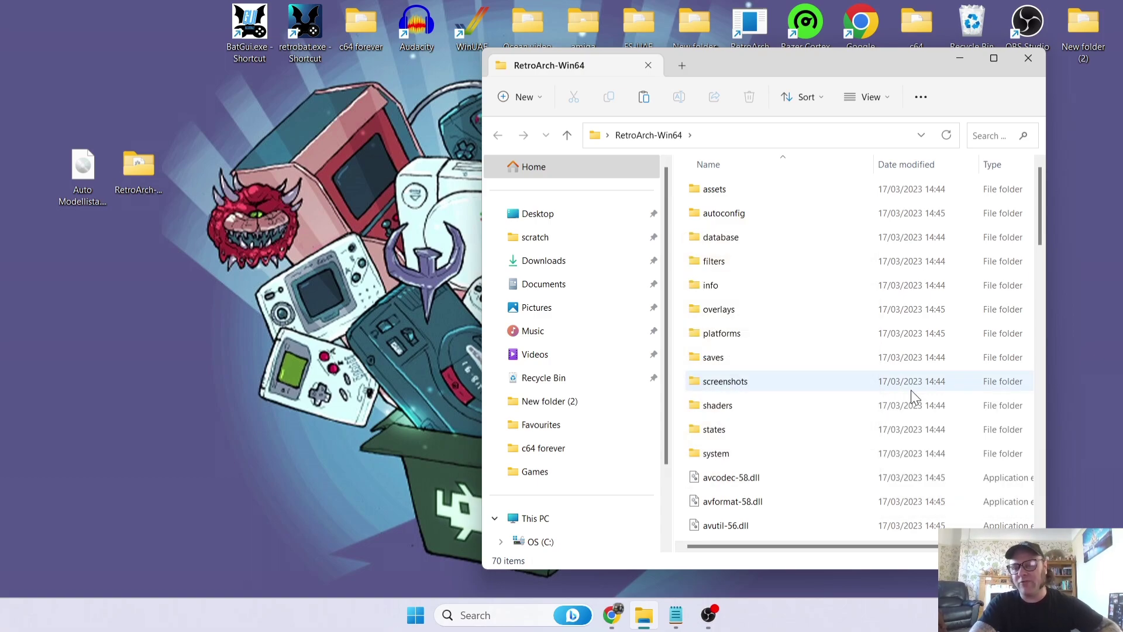
{"action": "type", "text": "Gamecube"}
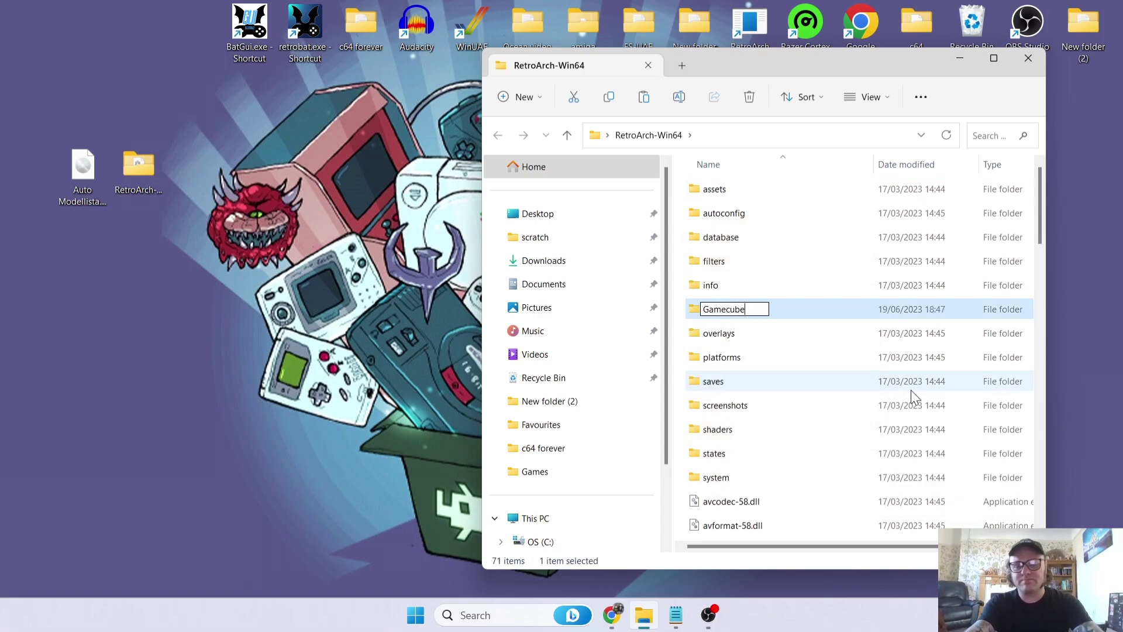
{"action": "key", "text": "Return"}
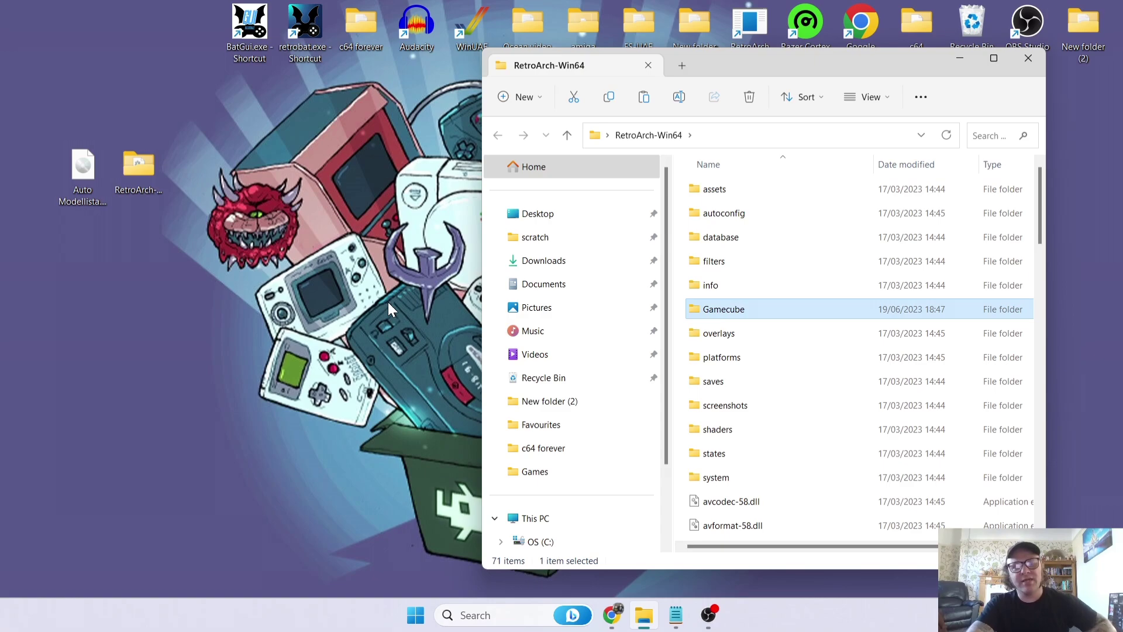
- Move the Auto Modellista game file from the desktop into the Gamecube folder
{"action": "left_click", "coordinate": [278, 255]}
{"action": "left_click_drag", "start_coordinate": [82, 195], "coordinate": [416, 126]}
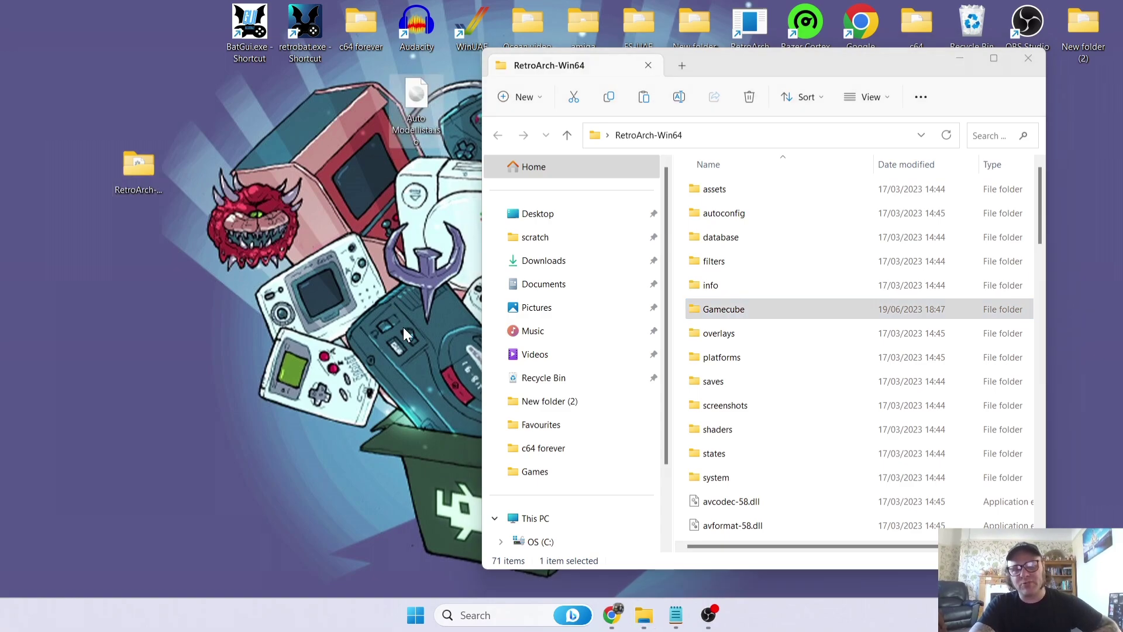
{"action": "left_click", "coordinate": [433, 209]}
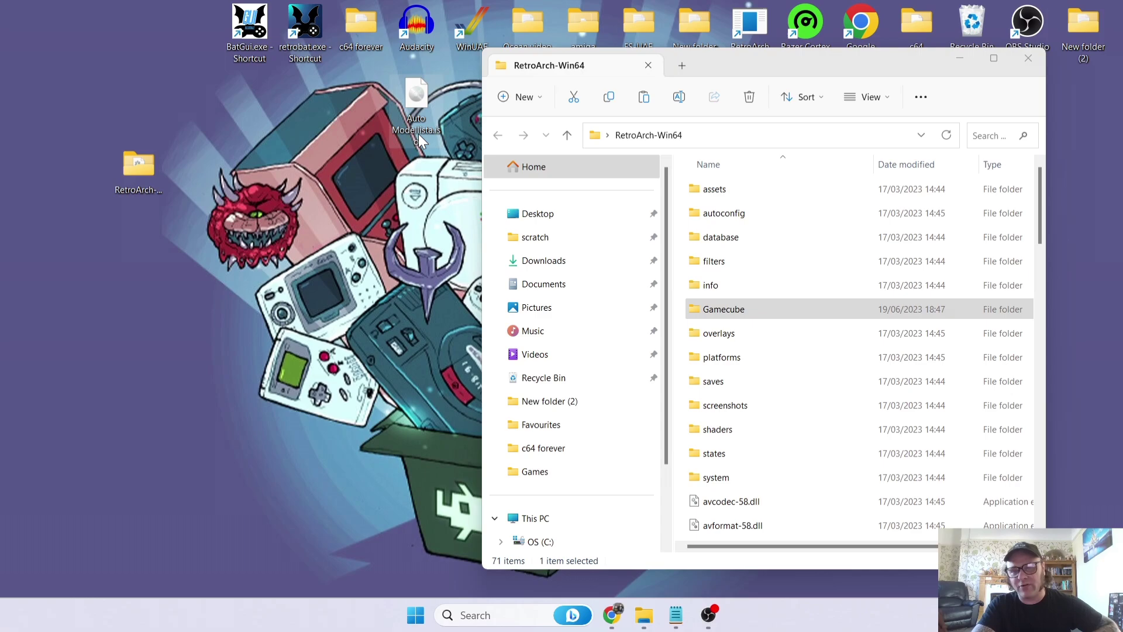
{"action": "left_click_drag", "start_coordinate": [419, 135], "coordinate": [737, 319]}
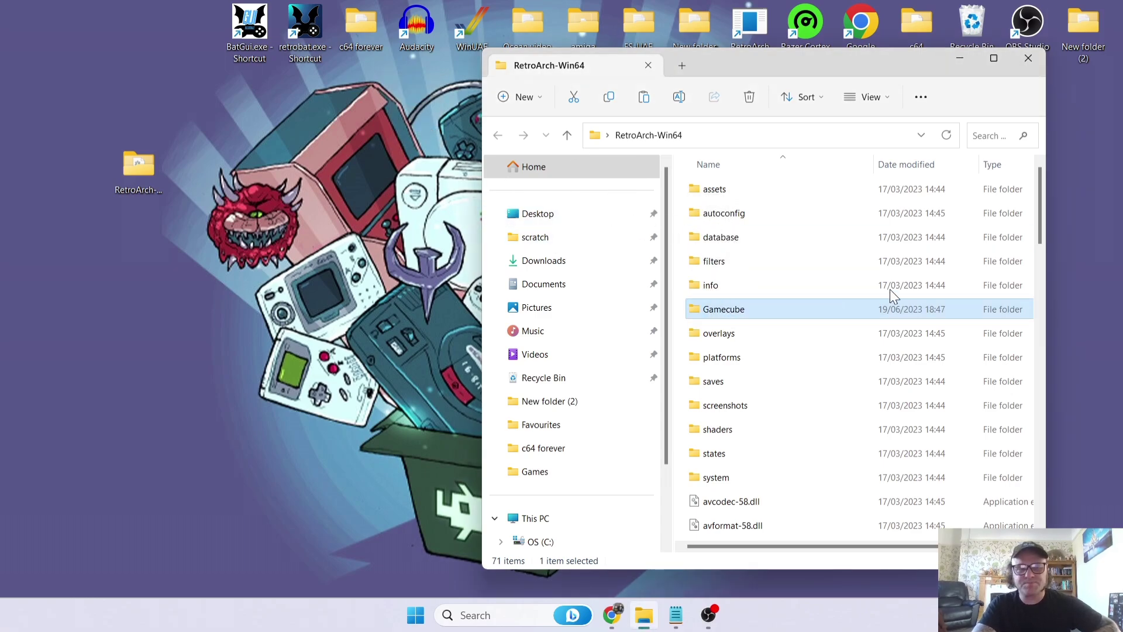
- Launch retroarch.exe from the RetroArch-Win64 folder and maximize its window
{"action": "left_click_drag", "start_coordinate": [1045, 228], "coordinate": [1036, 530]}
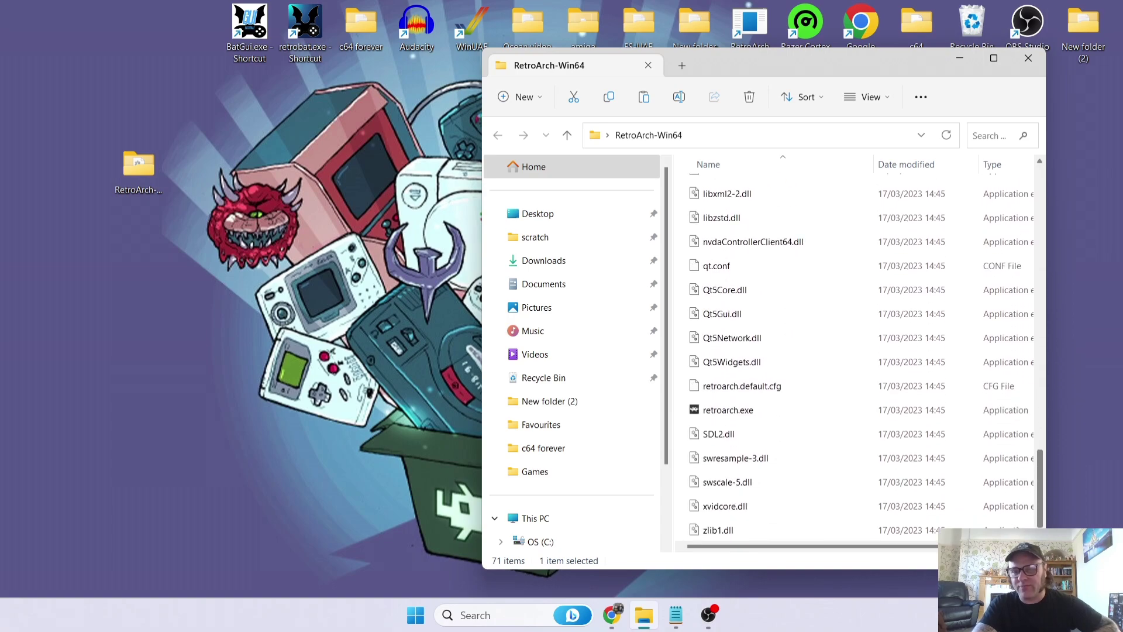
{"action": "left_click", "coordinate": [712, 416]}
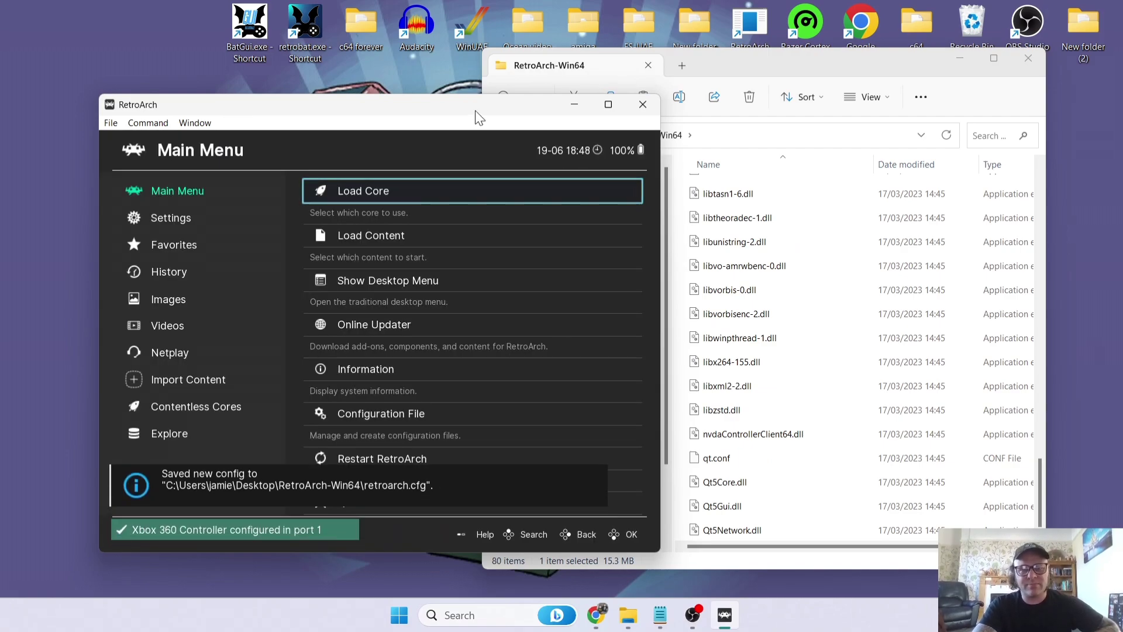
{"action": "double_click", "coordinate": [475, 112]}
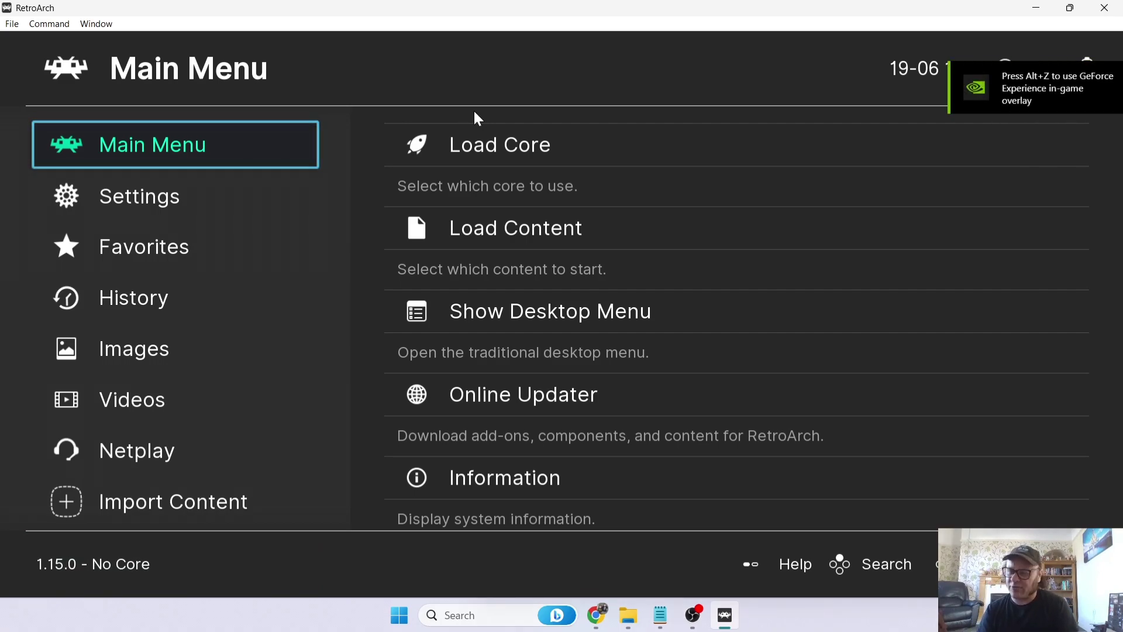
- Download the Nintendo - GameCube / Wii (Dolphin) core with the Core Downloader and return to the Main Menu
{"action": "key", "text": "Down"}
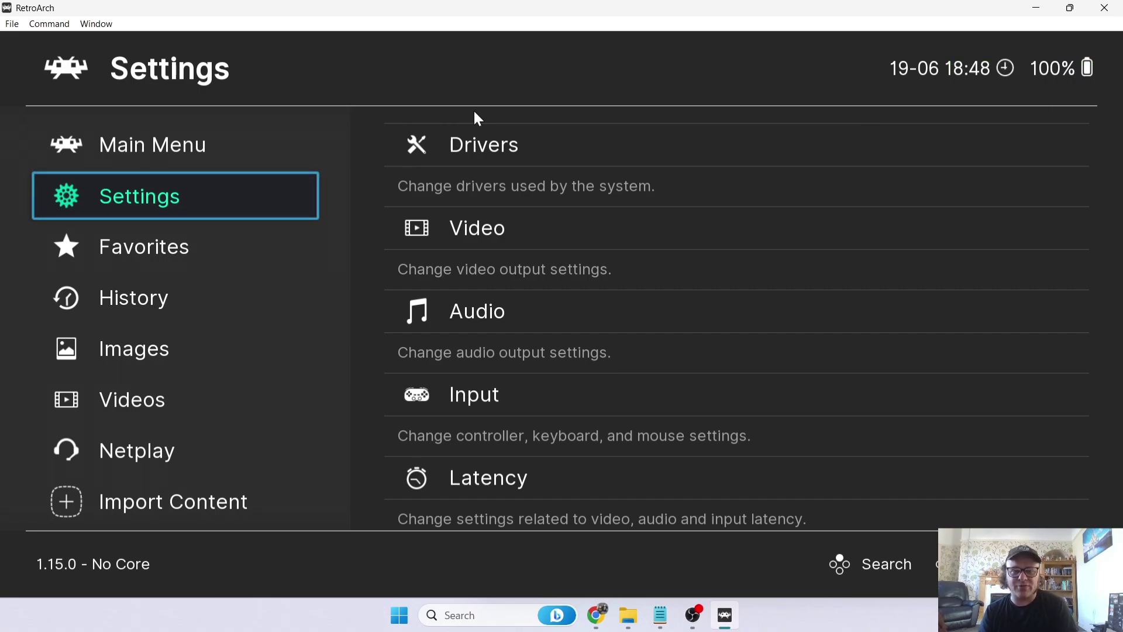
{"action": "key", "text": "Up"}
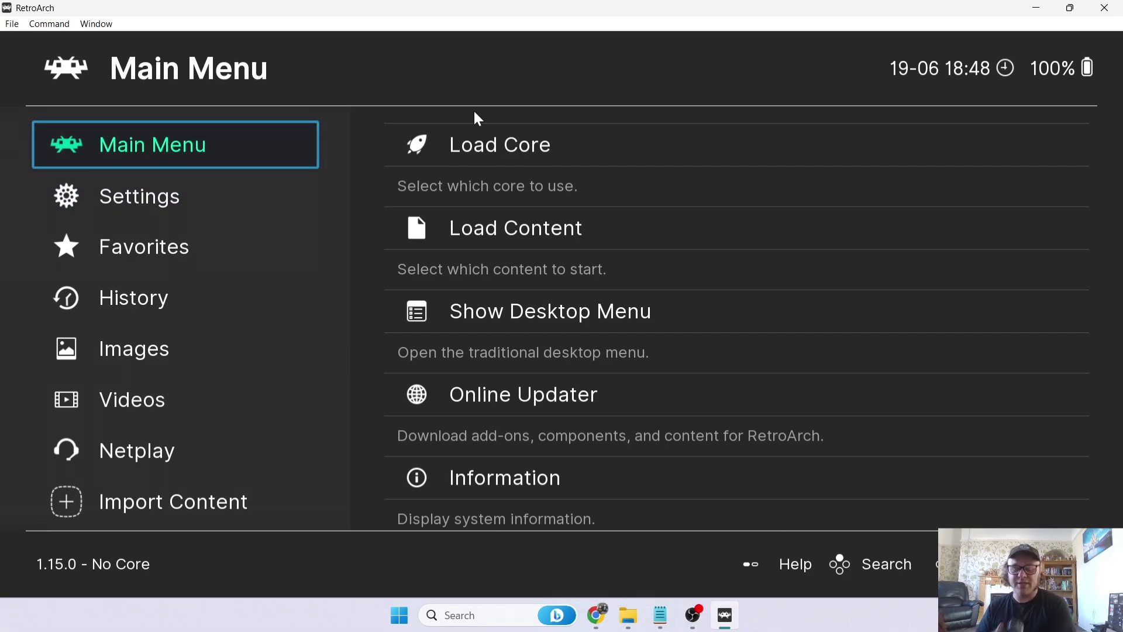
{"action": "key", "text": "Right"}
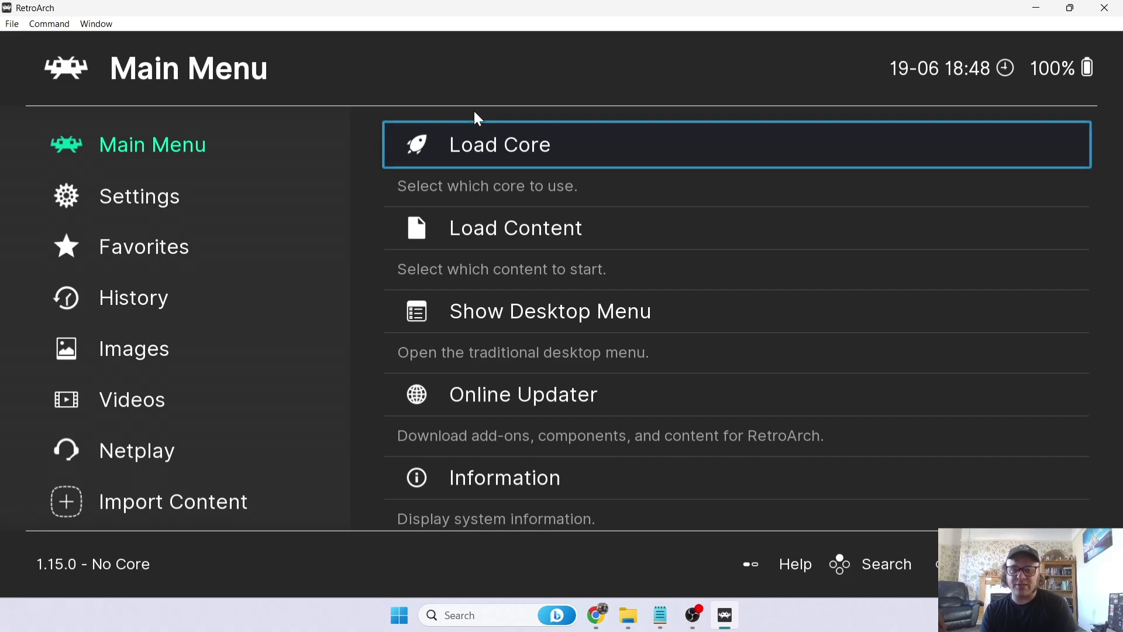
{"action": "key", "text": "Return"}
{"action": "key", "text": "Down"}
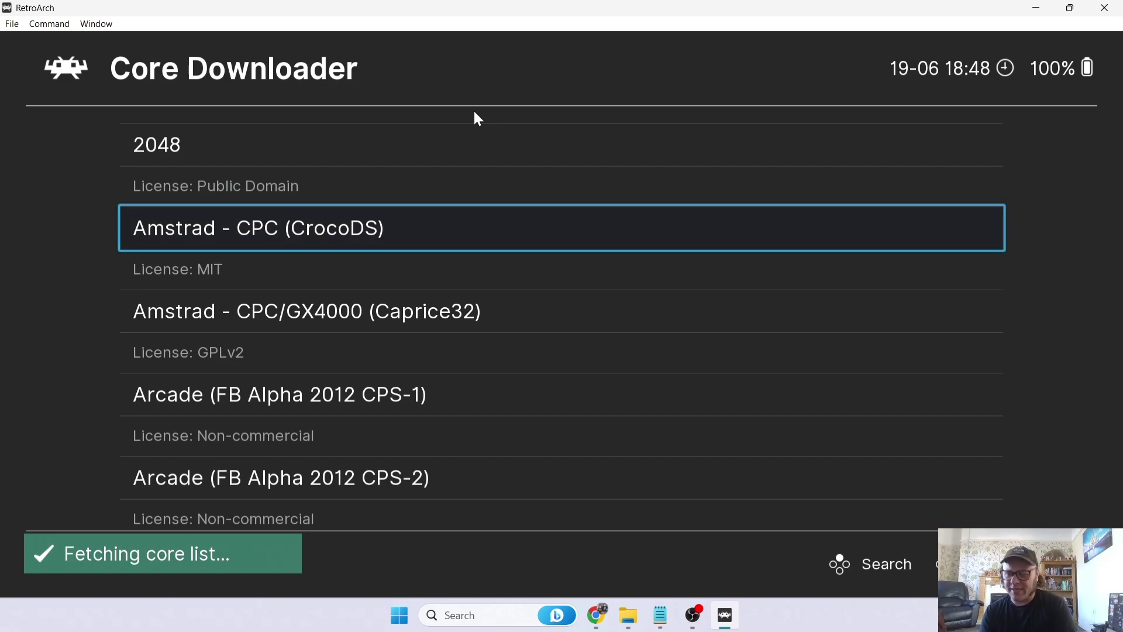
{"action": "key", "text": "Down"}
{"action": "key", "text": "Down"}
{"action": "key", "text": "Down"}
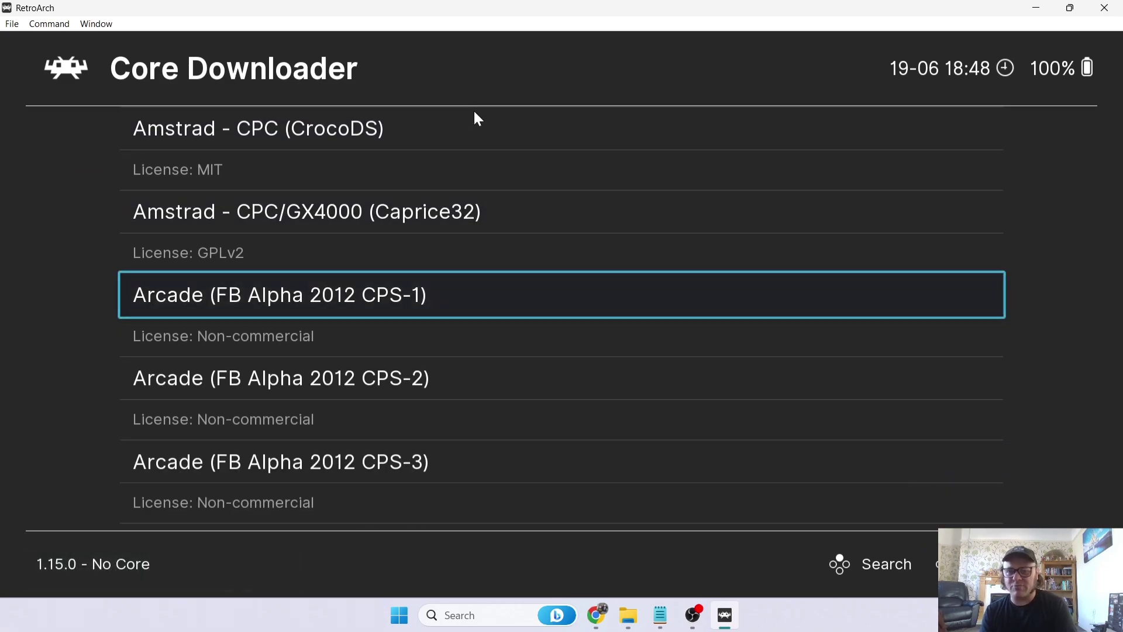
{"action": "key", "text": "Down"}
{"action": "key", "text": "Down"}
{"action": "key", "text": "Down"}
{"action": "key", "text": "Down"}
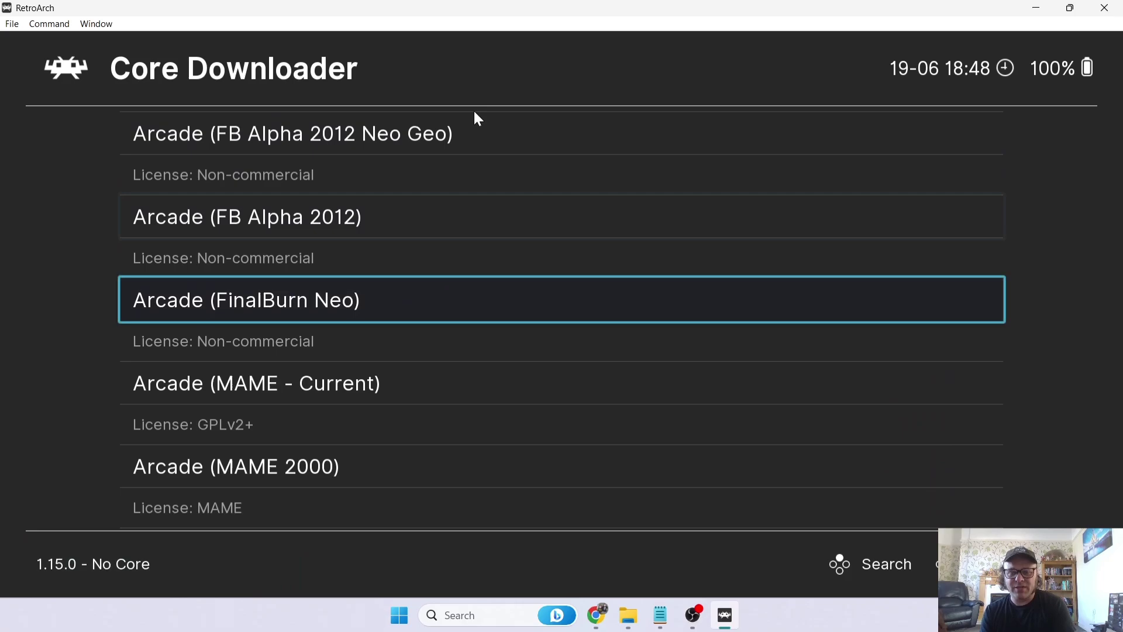
{"action": "key", "text": "Down"}
{"action": "key", "text": "Down"}
{"action": "key", "text": "Down"}
{"action": "key", "text": "Down"}
{"action": "key", "text": "Down"}
{"action": "key", "text": "Down"}
{"action": "key", "text": "Down"}
{"action": "key", "text": "Down"}
{"action": "key", "text": "Down"}
{"action": "key", "text": "Down"}
{"action": "key", "text": "Down"}
{"action": "key", "text": "Down"}
{"action": "key", "text": "Down"}
{"action": "key", "text": "Down"}
{"action": "key", "text": "Down"}
{"action": "key", "text": "Down"}
{"action": "key", "text": "Down"}
{"action": "key", "text": "Down"}
{"action": "key", "text": "Down"}
{"action": "key", "text": "Down"}
{"action": "key", "text": "Down"}
{"action": "key", "text": "Down"}
{"action": "key", "text": "Down"}
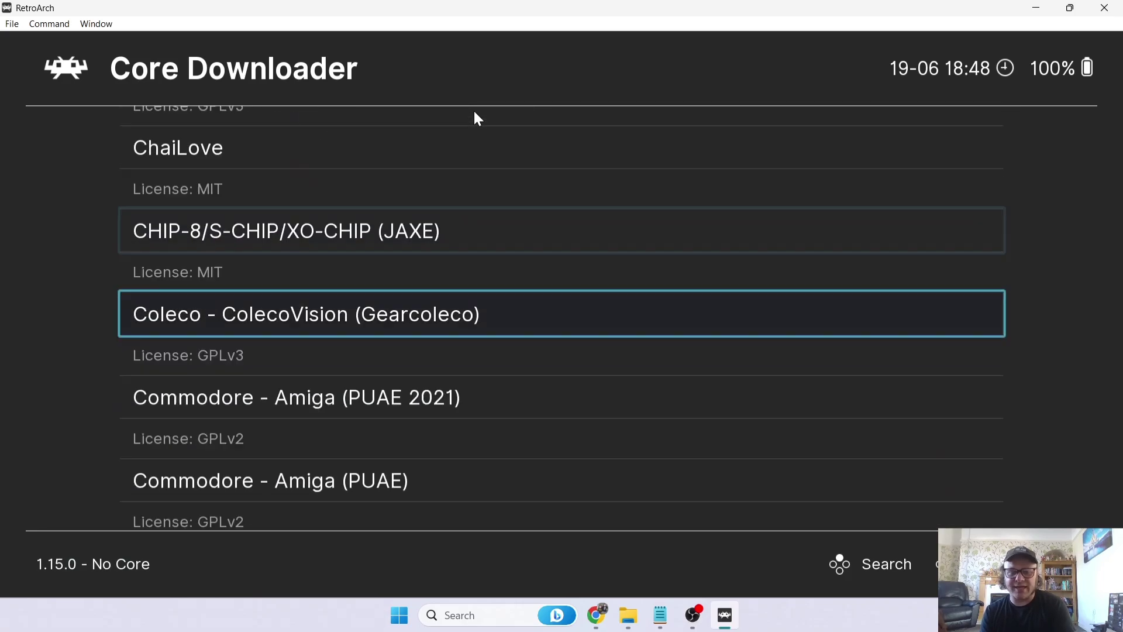
{"action": "key", "text": "Down"}
{"action": "key", "text": "Down"}
{"action": "key", "text": "Down"}
{"action": "key", "text": "Down"}
{"action": "key", "text": "Down"}
{"action": "key", "text": "Down"}
{"action": "key", "text": "Down"}
{"action": "key", "text": "Down"}
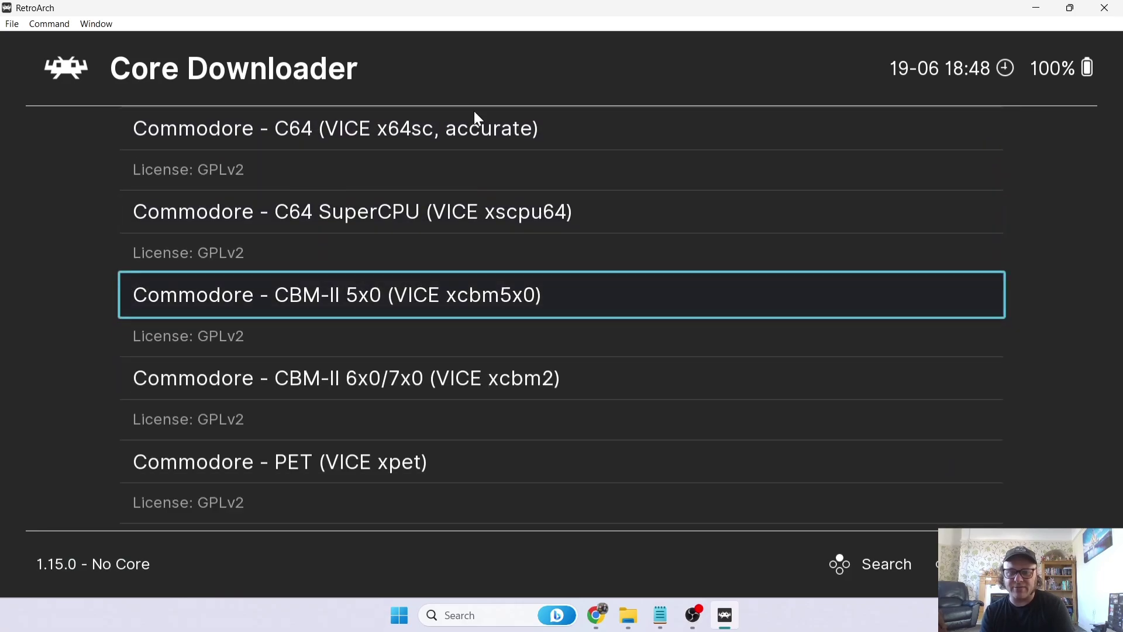
{"action": "key", "text": "Down"}
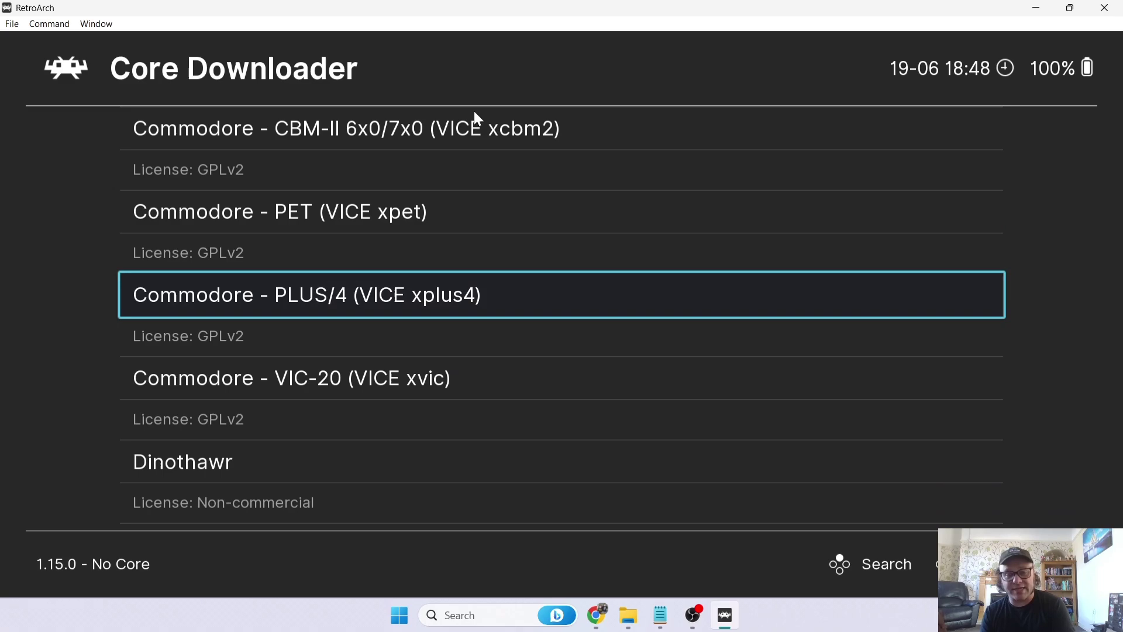
{"action": "key", "text": "Down"}
{"action": "key", "text": "Down"}
{"action": "key", "text": "Down"}
{"action": "key", "text": "Down"}
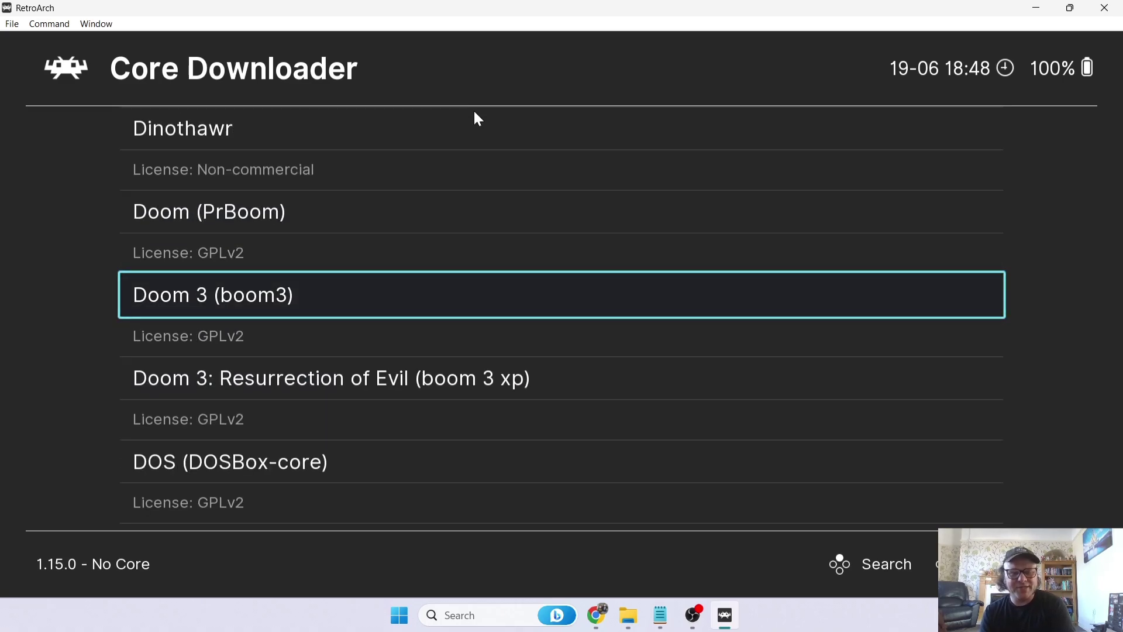
{"action": "key", "text": "Down"}
{"action": "key", "text": "Down"}
{"action": "key", "text": "Down"}
{"action": "key", "text": "Down"}
{"action": "key", "text": "Down"}
{"action": "key", "text": "Down"}
{"action": "key", "text": "Down"}
{"action": "key", "text": "Down"}
{"action": "key", "text": "Down"}
{"action": "key", "text": "Down"}
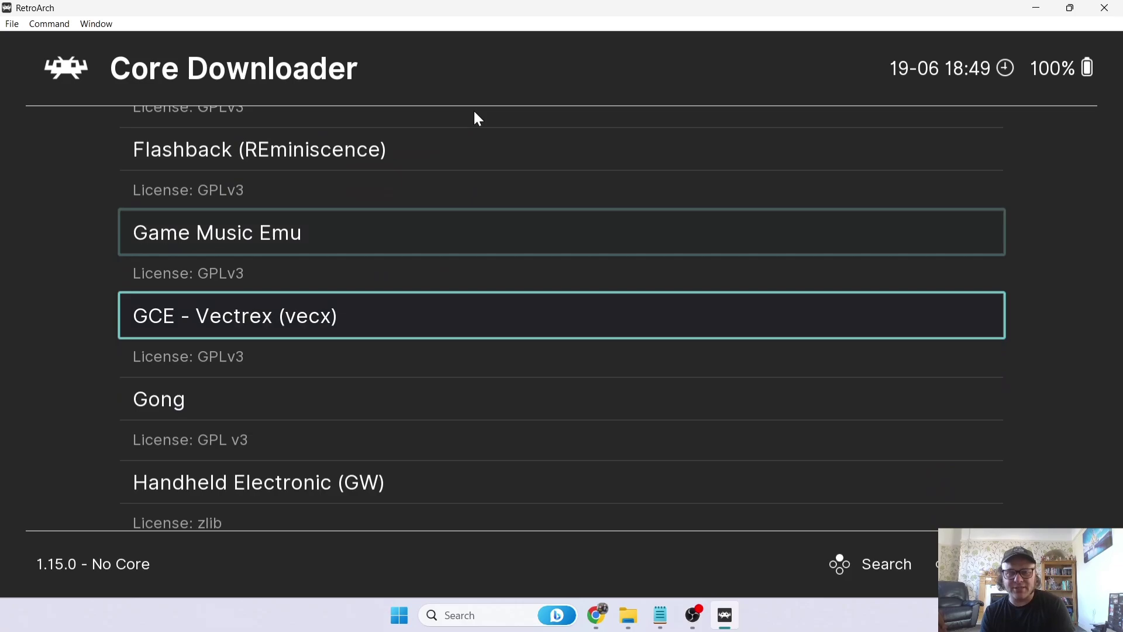
{"action": "key", "text": "Down"}
{"action": "key", "text": "Down"}
{"action": "key", "text": "Down"}
{"action": "key", "text": "Down"}
{"action": "key", "text": "Down"}
{"action": "key", "text": "Down"}
{"action": "key", "text": "Down"}
{"action": "key", "text": "Down"}
{"action": "key", "text": "Down"}
{"action": "key", "text": "Down"}
{"action": "key", "text": "Down"}
{"action": "key", "text": "Down"}
{"action": "key", "text": "Down"}
{"action": "key", "text": "Down"}
{"action": "key", "text": "Down"}
{"action": "key", "text": "Down"}
{"action": "key", "text": "Down"}
{"action": "key", "text": "Down"}
{"action": "key", "text": "Down"}
{"action": "key", "text": "Down"}
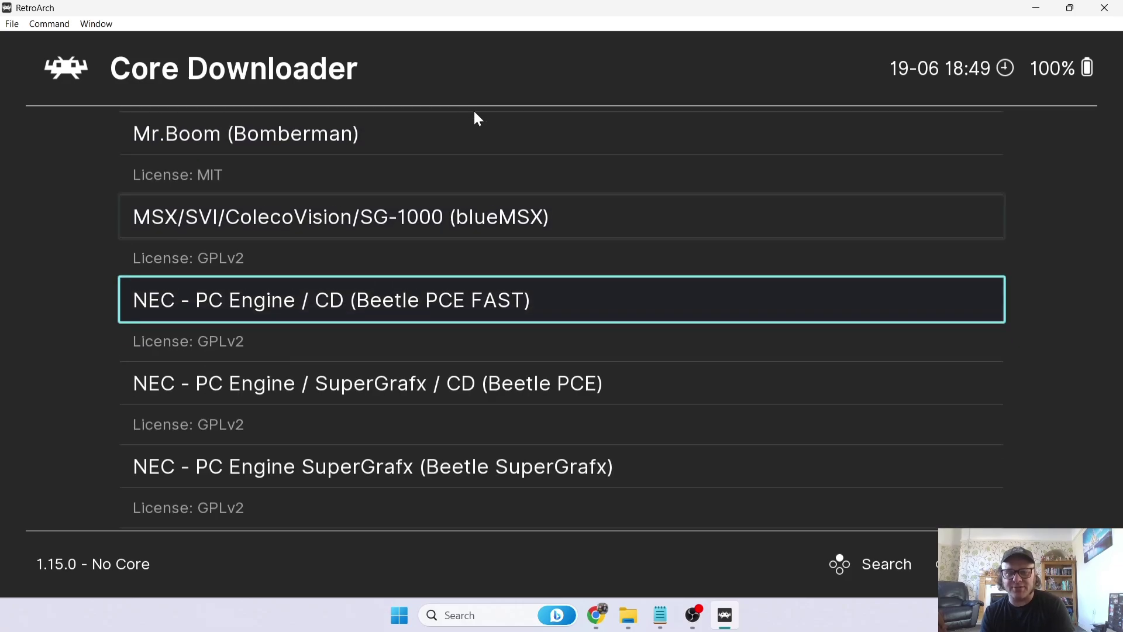
{"action": "key", "text": "Down"}
{"action": "key", "text": "Down"}
{"action": "key", "text": "Down"}
{"action": "key", "text": "Down"}
{"action": "key", "text": "Down"}
{"action": "key", "text": "Down"}
{"action": "key", "text": "Down"}
{"action": "key", "text": "Down"}
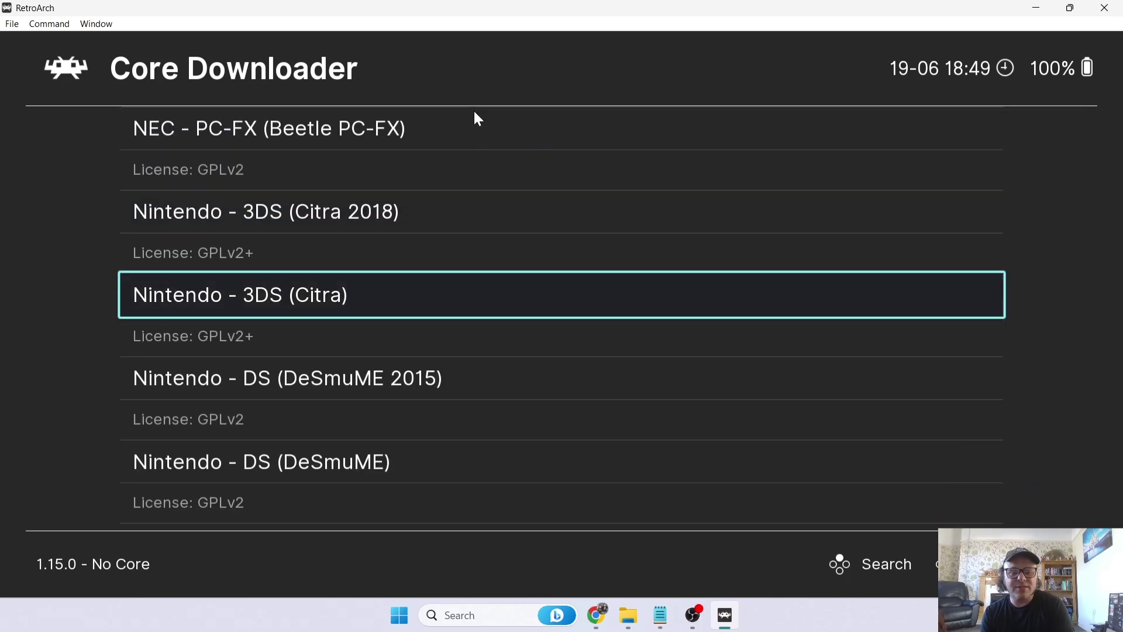
{"action": "key", "text": "Down"}
{"action": "key", "text": "Down"}
{"action": "key", "text": "Down"}
{"action": "key", "text": "Down"}
{"action": "key", "text": "Down"}
{"action": "key", "text": "Down"}
{"action": "key", "text": "Down"}
{"action": "key", "text": "Down"}
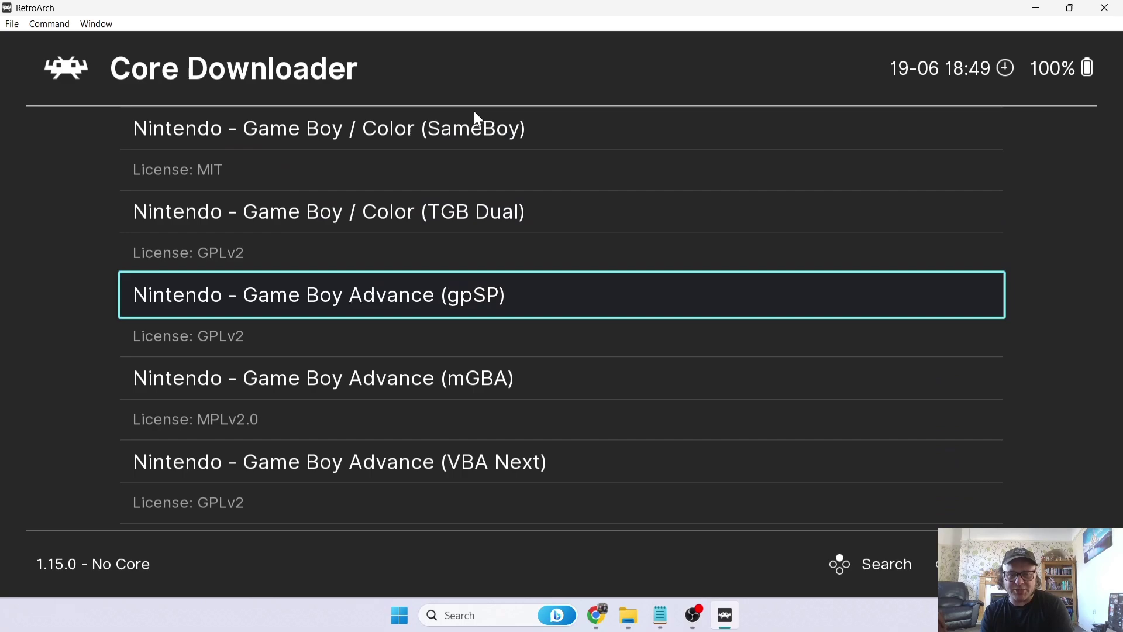
{"action": "key", "text": "Down"}
{"action": "key", "text": "Down"}
{"action": "key", "text": "Down"}
{"action": "key", "text": "Down"}
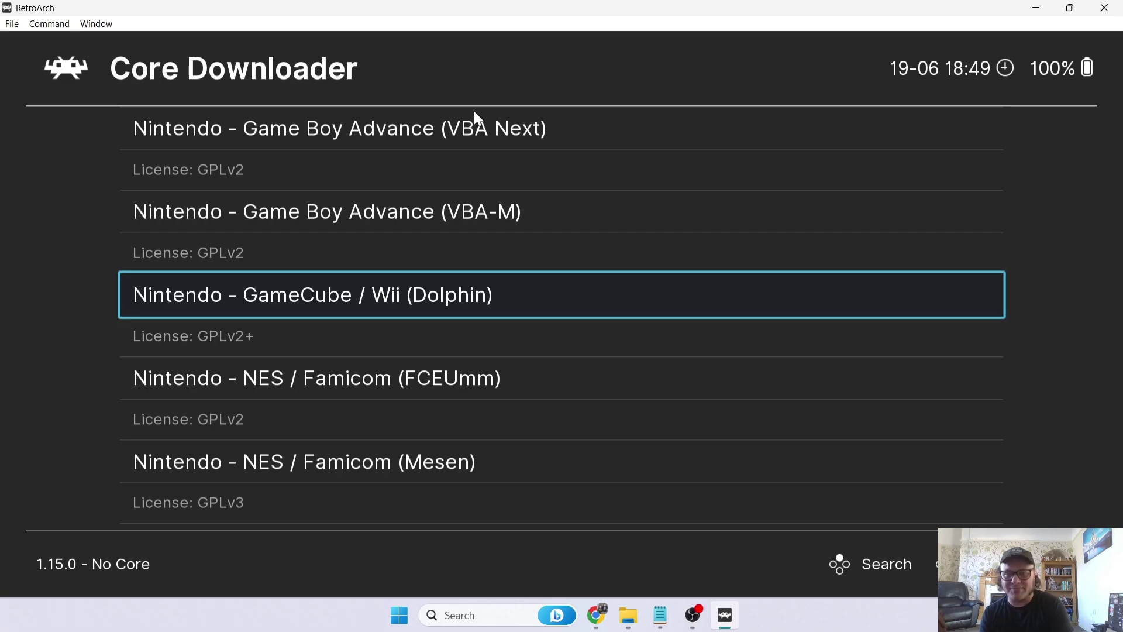
{"action": "key", "text": "Up"}
{"action": "key", "text": "Down"}
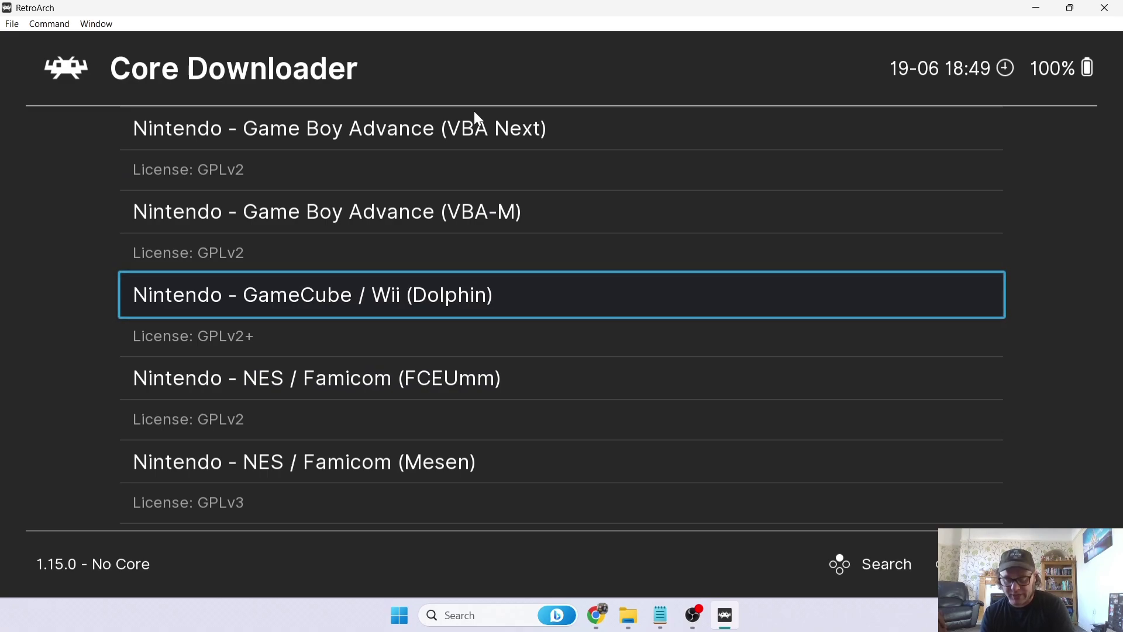
{"action": "key", "text": "Return"}
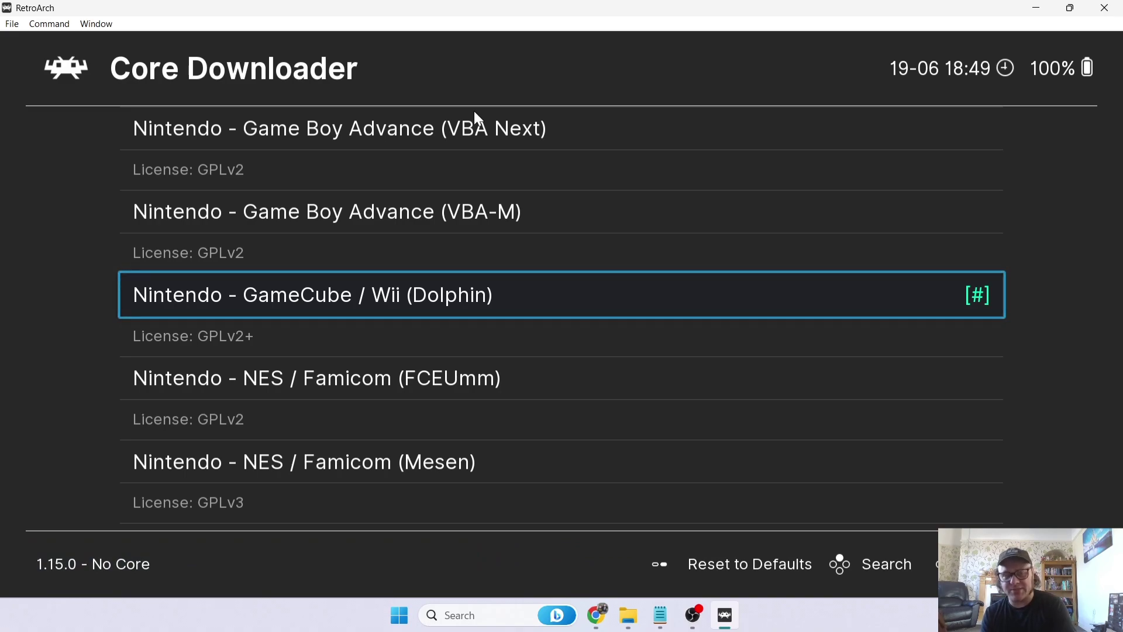
{"action": "key", "text": "BackSpace"}
{"action": "key", "text": "BackSpace"}
{"action": "key", "text": "BackSpace"}
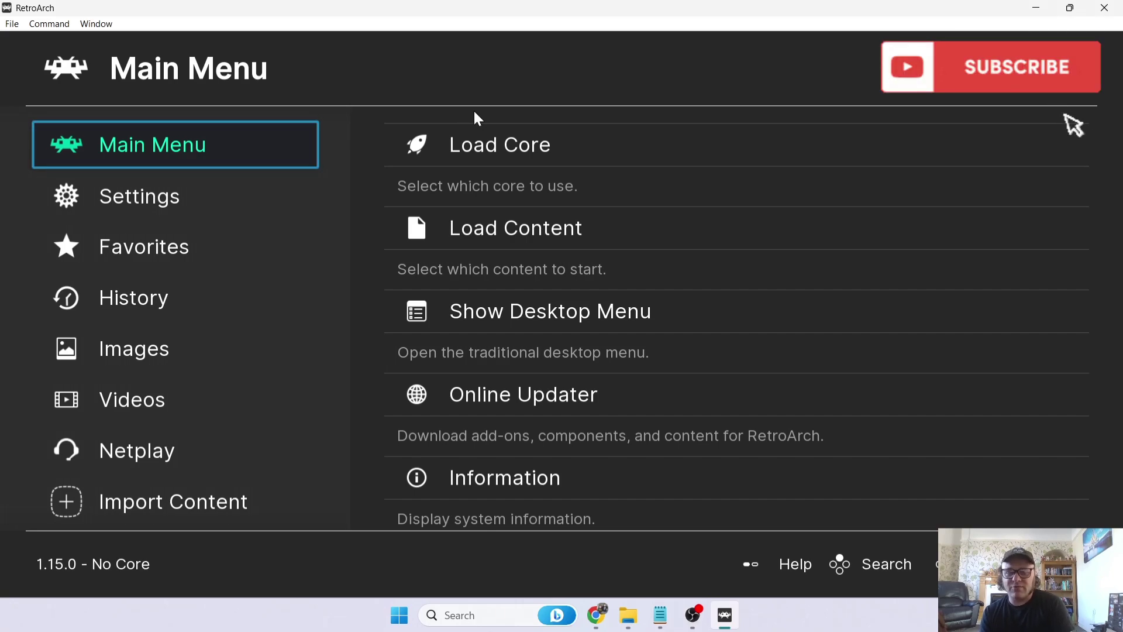
- Start a Scan Directory operation from Import Content
{"action": "key", "text": "Down"}
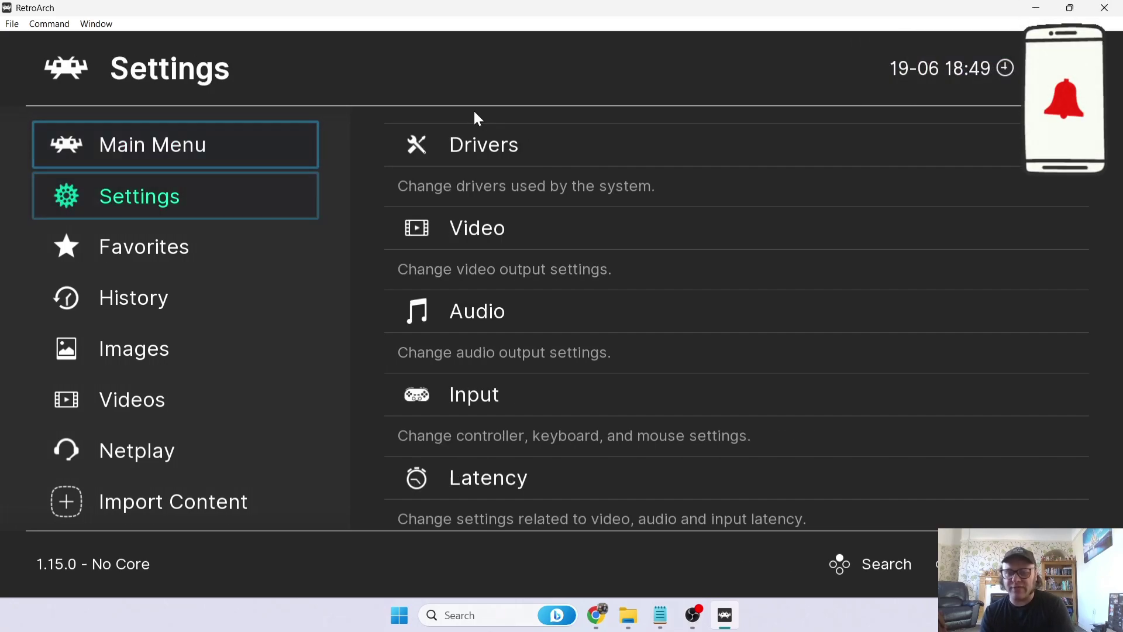
{"action": "key", "text": "Down"}
{"action": "key", "text": "Down"}
{"action": "key", "text": "Down"}
{"action": "key", "text": "Down"}
{"action": "key", "text": "Down"}
{"action": "key", "text": "Down"}
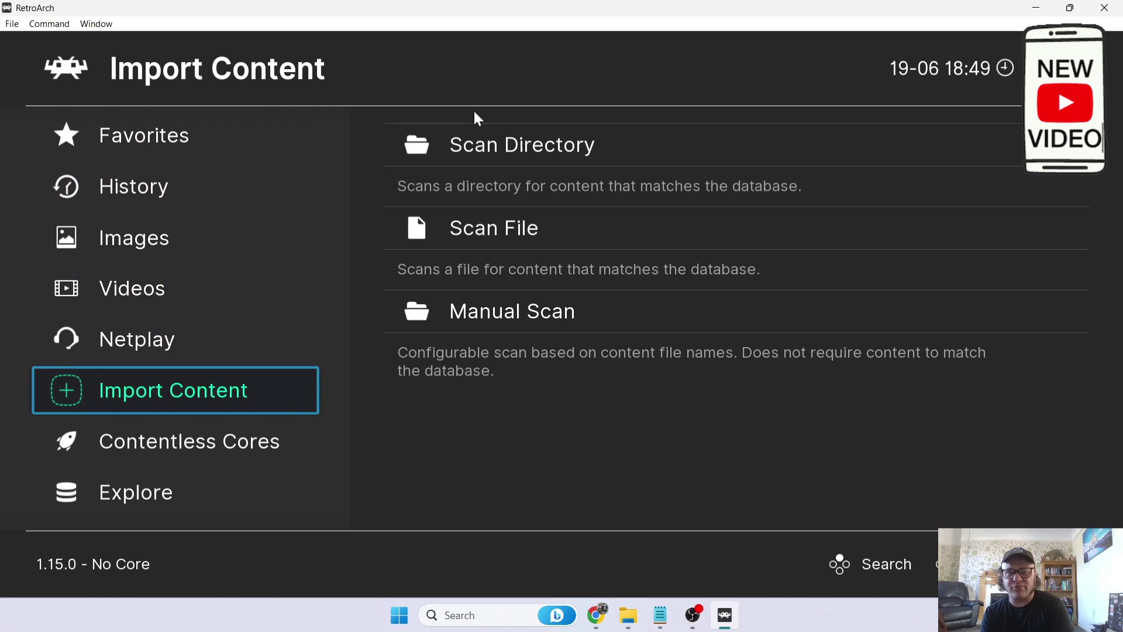
{"action": "key", "text": "Right"}
{"action": "key", "text": "Down"}
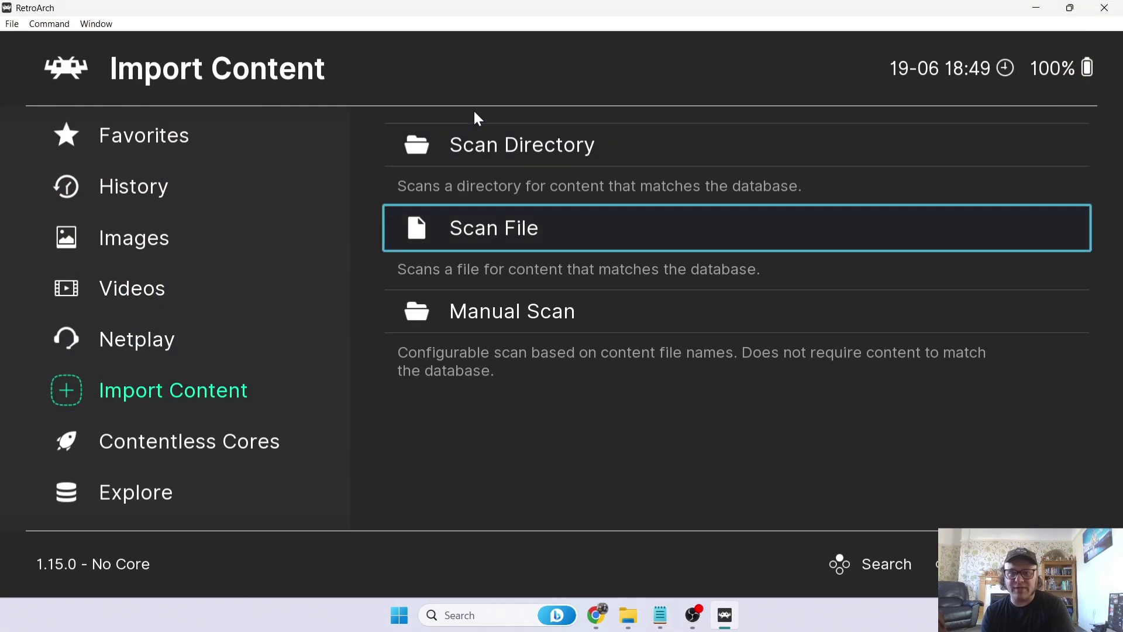
{"action": "key", "text": "Up"}
{"action": "key", "text": "Return"}
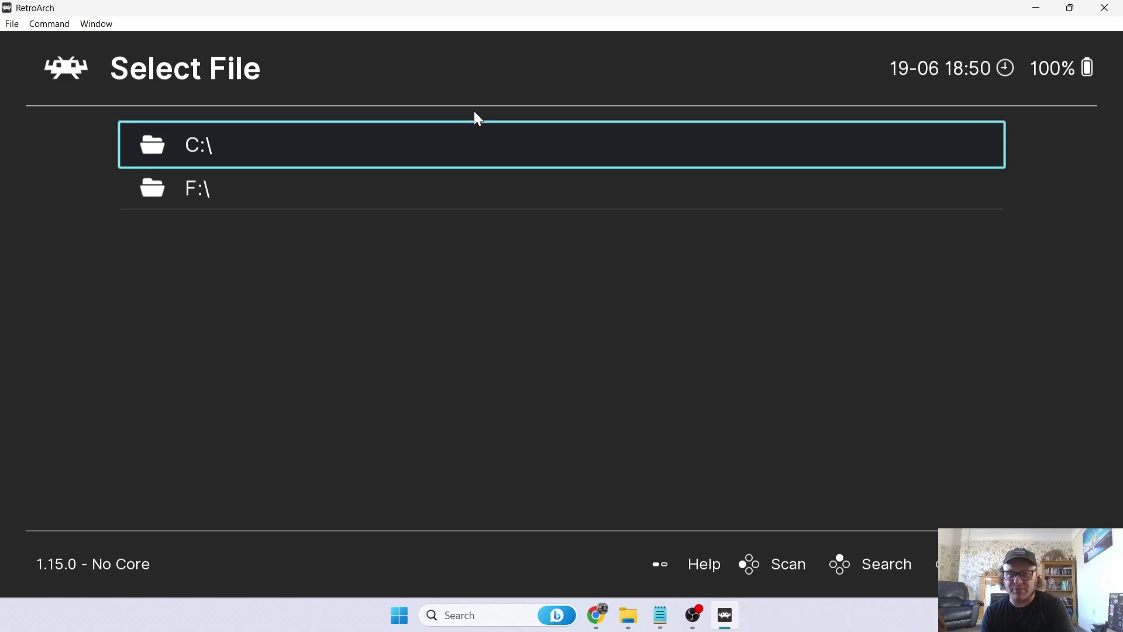
- Browse to the Users folder on the C:\ drive for the directory scan
{"action": "key", "text": "Return"}
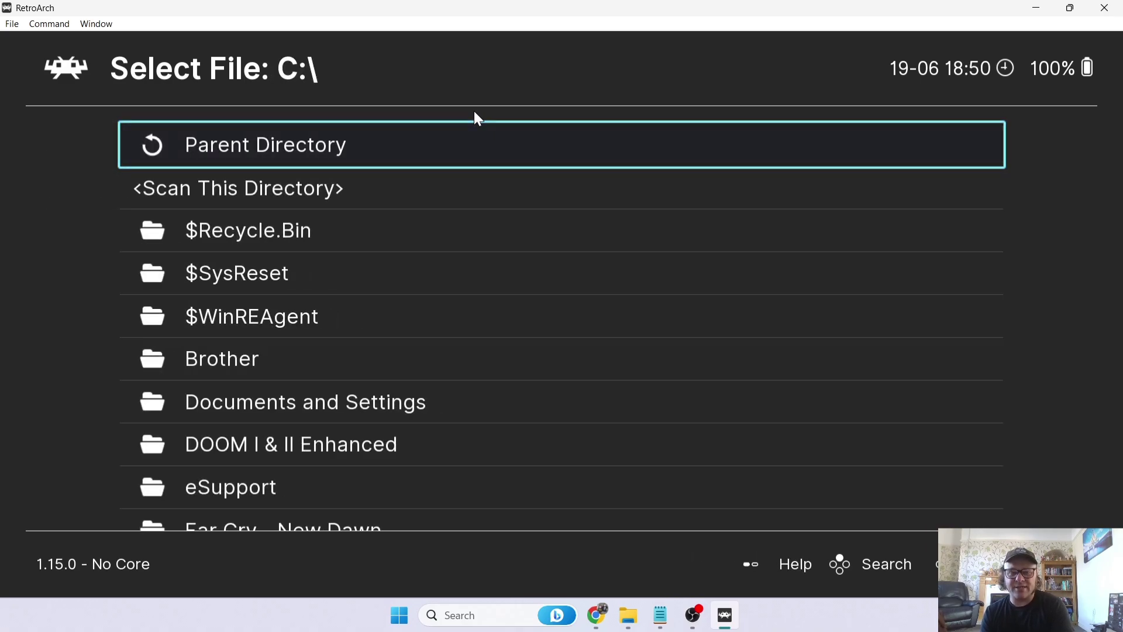
{"action": "key", "text": "Down"}
{"action": "key", "text": "Down"}
{"action": "key", "text": "Down"}
{"action": "key", "text": "Down"}
{"action": "key", "text": "Down"}
{"action": "key", "text": "Down"}
{"action": "key", "text": "Down"}
{"action": "key", "text": "Down"}
{"action": "key", "text": "Down"}
{"action": "key", "text": "Down"}
{"action": "key", "text": "Down"}
{"action": "key", "text": "Down"}
{"action": "key", "text": "Down"}
{"action": "key", "text": "Down"}
{"action": "key", "text": "Down"}
{"action": "key", "text": "Down"}
{"action": "key", "text": "Down"}
{"action": "key", "text": "Down"}
{"action": "key", "text": "Down"}
{"action": "key", "text": "Down"}
{"action": "key", "text": "Down"}
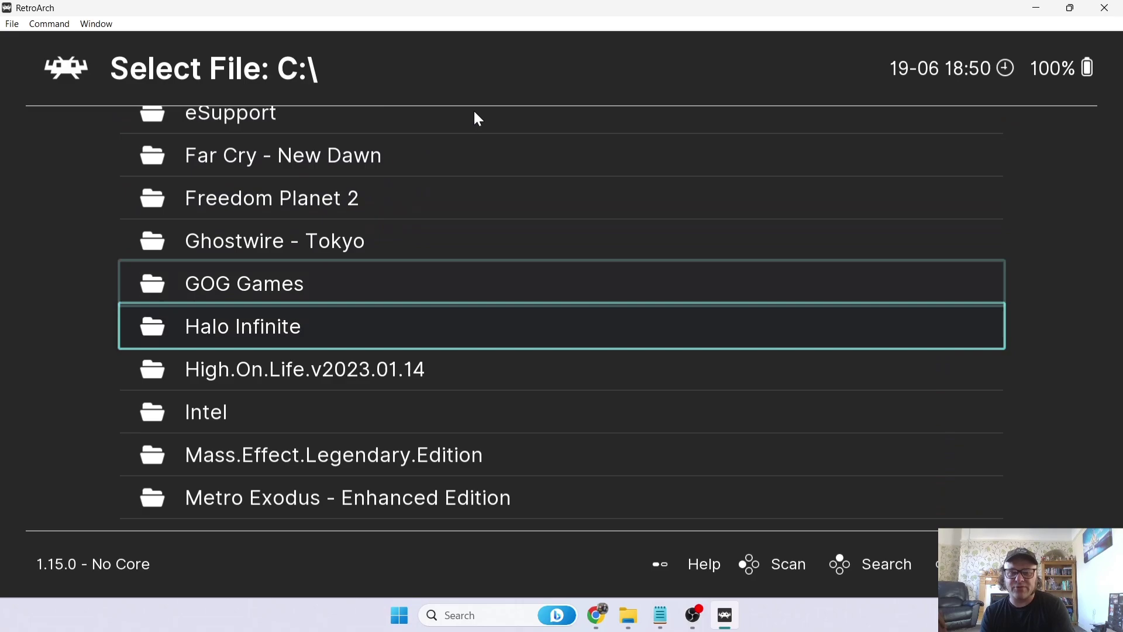
{"action": "key", "text": "Down"}
{"action": "key", "text": "Down"}
{"action": "key", "text": "Down"}
{"action": "key", "text": "Down"}
{"action": "key", "text": "Down"}
{"action": "key", "text": "Down"}
{"action": "key", "text": "Down"}
{"action": "key", "text": "Down"}
{"action": "key", "text": "Down"}
{"action": "key", "text": "Down"}
{"action": "key", "text": "Down"}
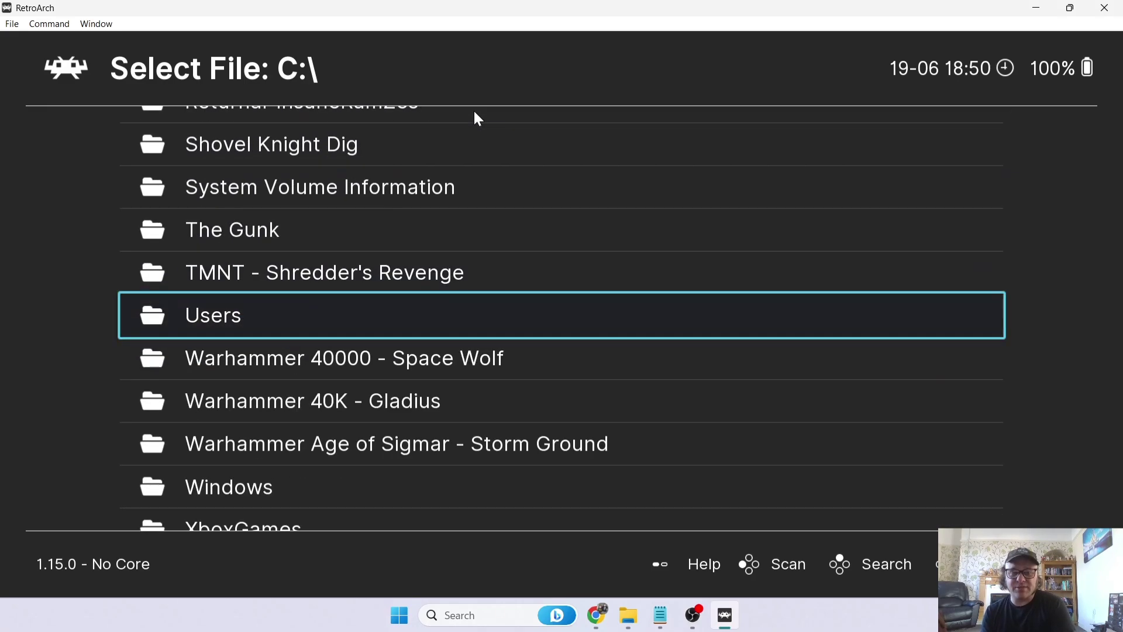
{"action": "key", "text": "Up"}
{"action": "key", "text": "Down"}
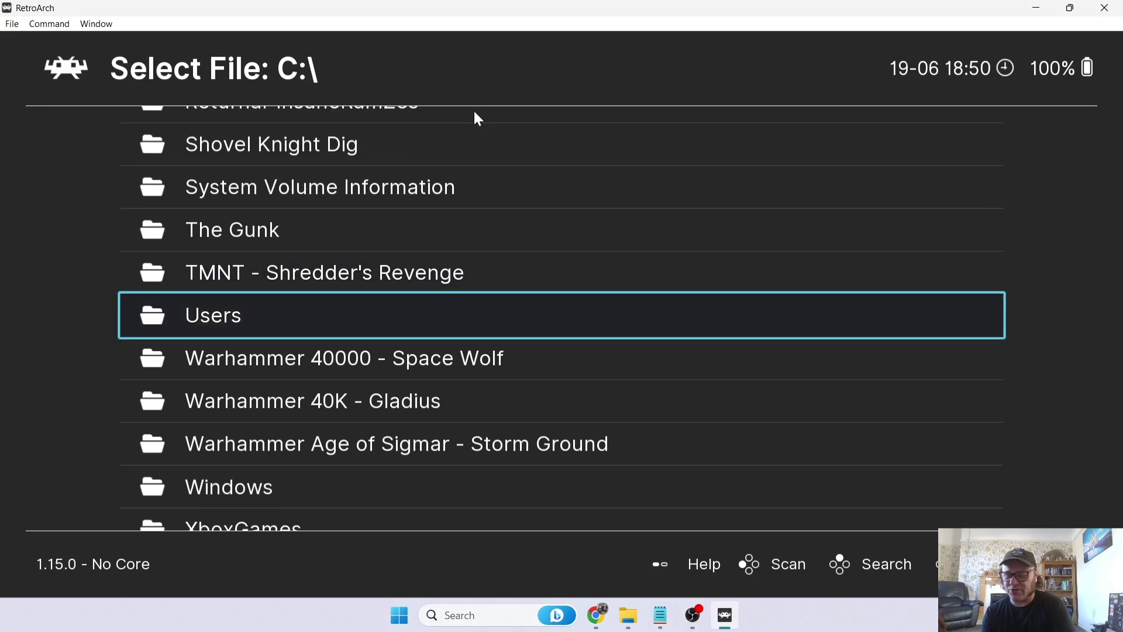
{"action": "key", "text": "Return"}
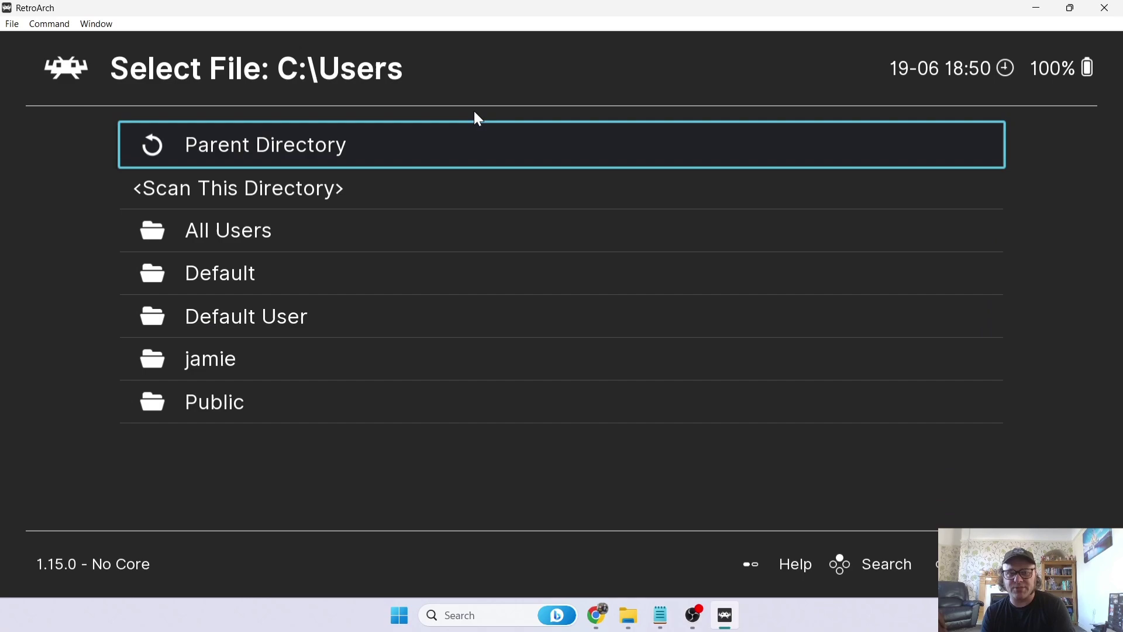
- Open the Desktop folder inside the personal user profile folder
{"action": "key", "text": "Down"}
{"action": "key", "text": "Down"}
{"action": "key", "text": "Down"}
{"action": "key", "text": "Down"}
{"action": "key", "text": "Down"}
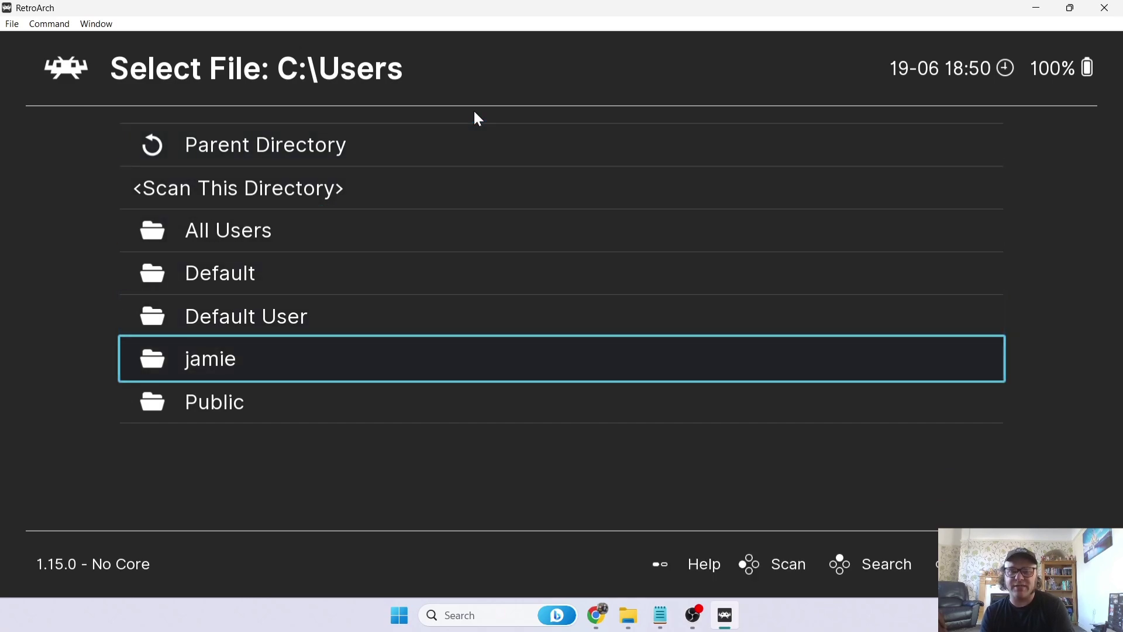
{"action": "key", "text": "Return"}
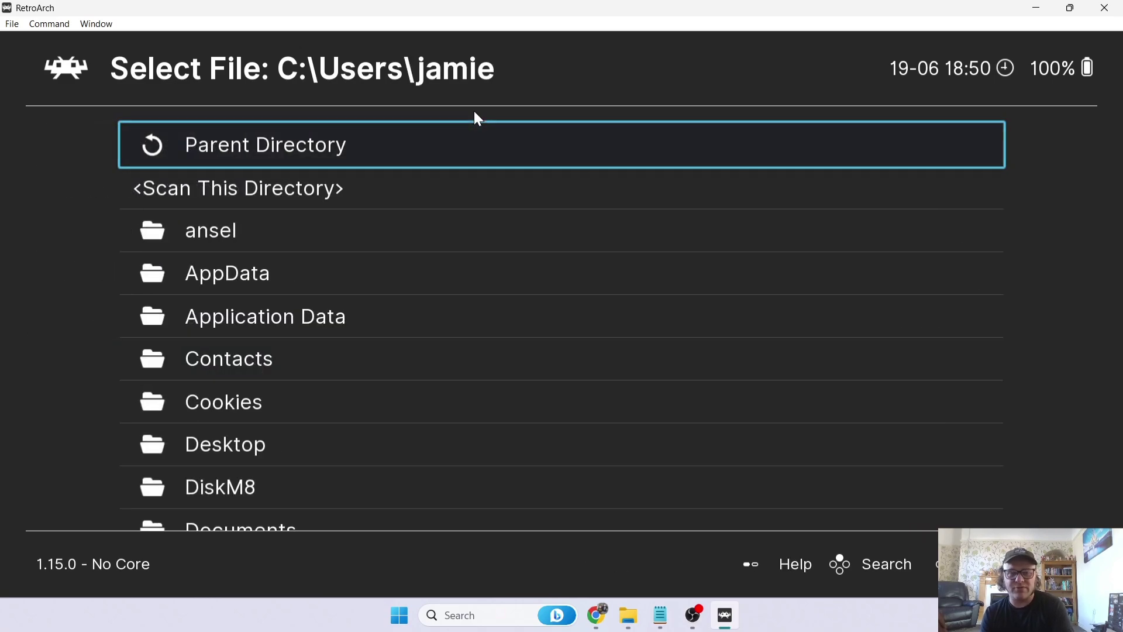
{"action": "key", "text": "Down"}
{"action": "key", "text": "Down"}
{"action": "key", "text": "Down"}
{"action": "key", "text": "Down"}
{"action": "key", "text": "Down"}
{"action": "key", "text": "Down"}
{"action": "key", "text": "Down"}
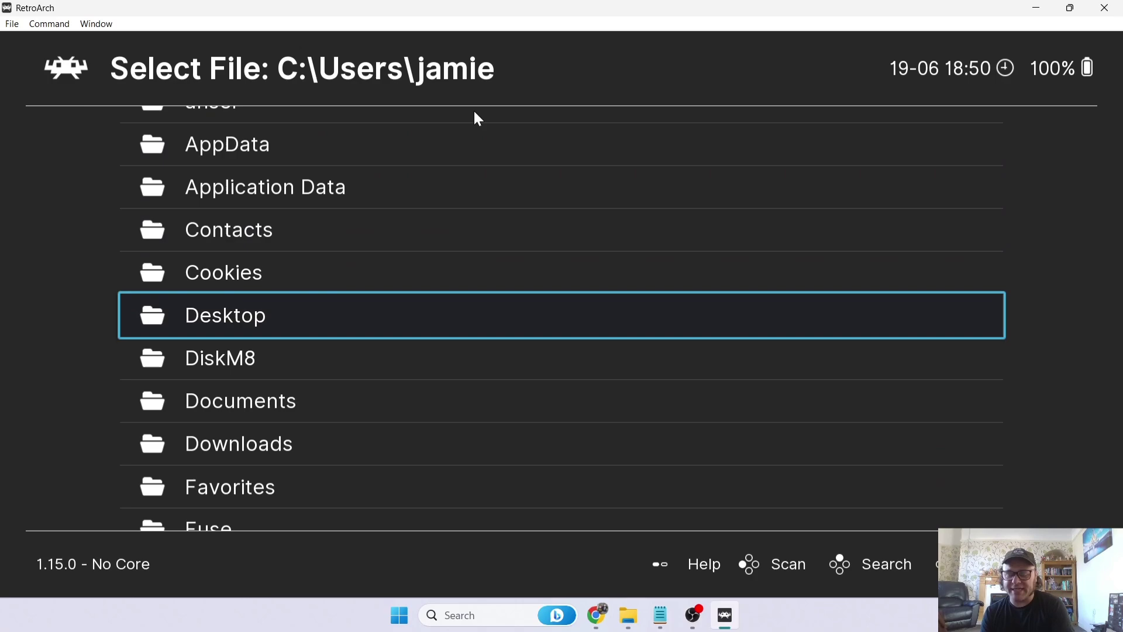
{"action": "key", "text": "Return"}
- Open the RetroArch-Win64 folder on the Desktop
{"action": "key", "text": "Down"}
{"action": "key", "text": "Down"}
{"action": "key", "text": "Down"}
{"action": "key", "text": "Down"}
{"action": "key", "text": "Down"}
{"action": "key", "text": "Down"}
{"action": "key", "text": "Down"}
{"action": "key", "text": "Down"}
{"action": "key", "text": "Down"}
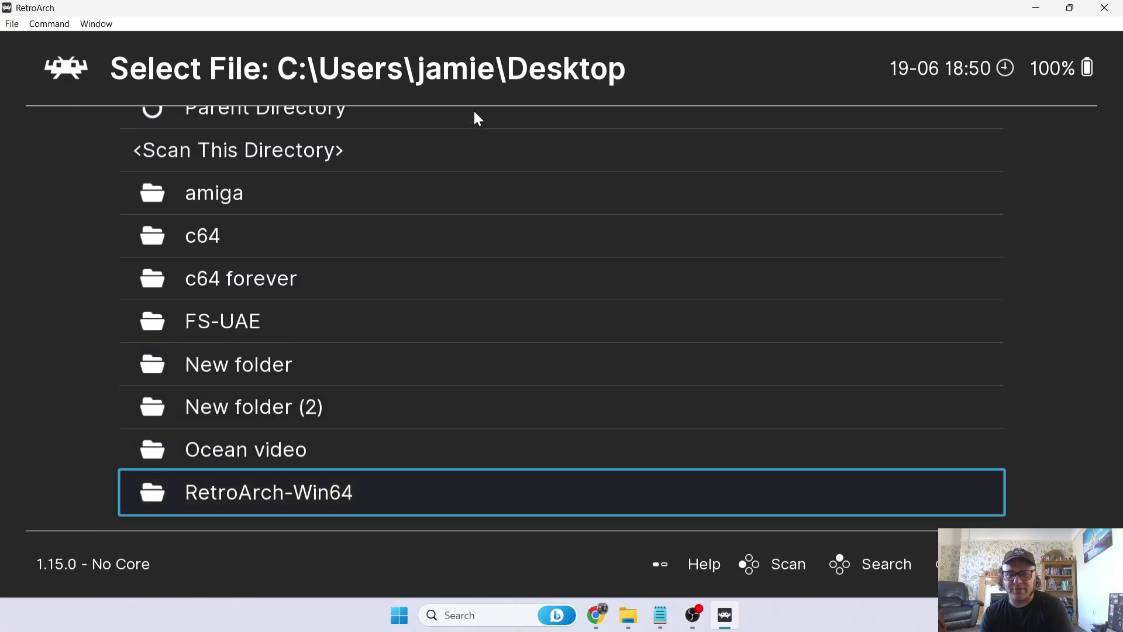
{"action": "key", "text": "Return"}
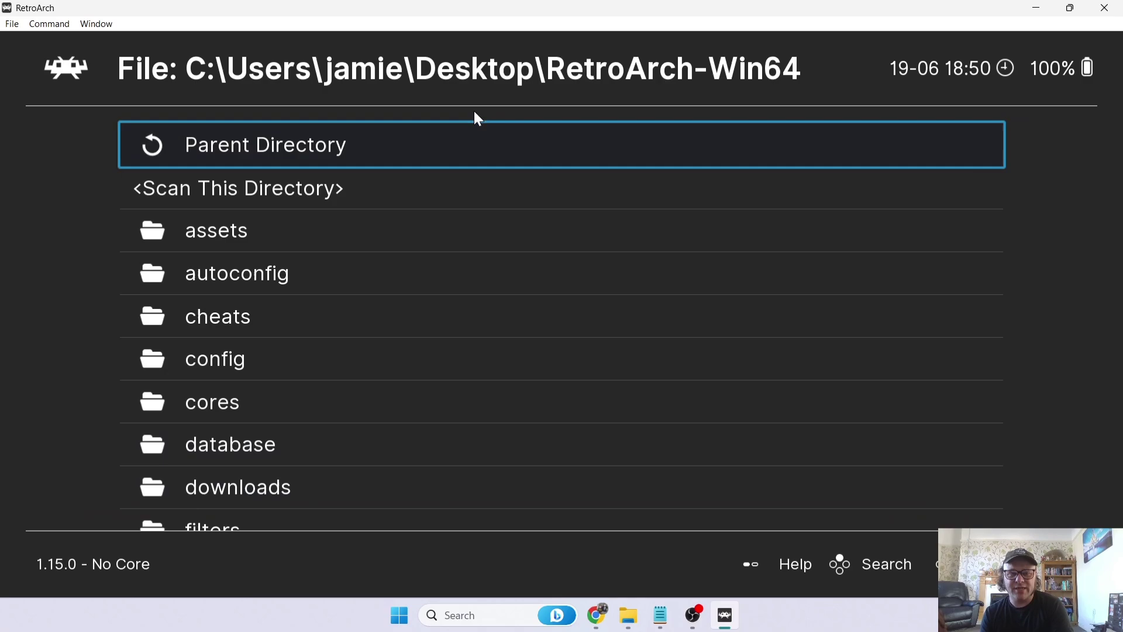
- Open the Gamecube folder inside RetroArch-Win64 and scan this directory for content
{"action": "key", "text": "Down"}
{"action": "key", "text": "Down"}
{"action": "key", "text": "Down"}
{"action": "key", "text": "Down"}
{"action": "key", "text": "Down"}
{"action": "key", "text": "Down"}
{"action": "key", "text": "Down"}
{"action": "key", "text": "Down"}
{"action": "key", "text": "Down"}
{"action": "key", "text": "Down"}
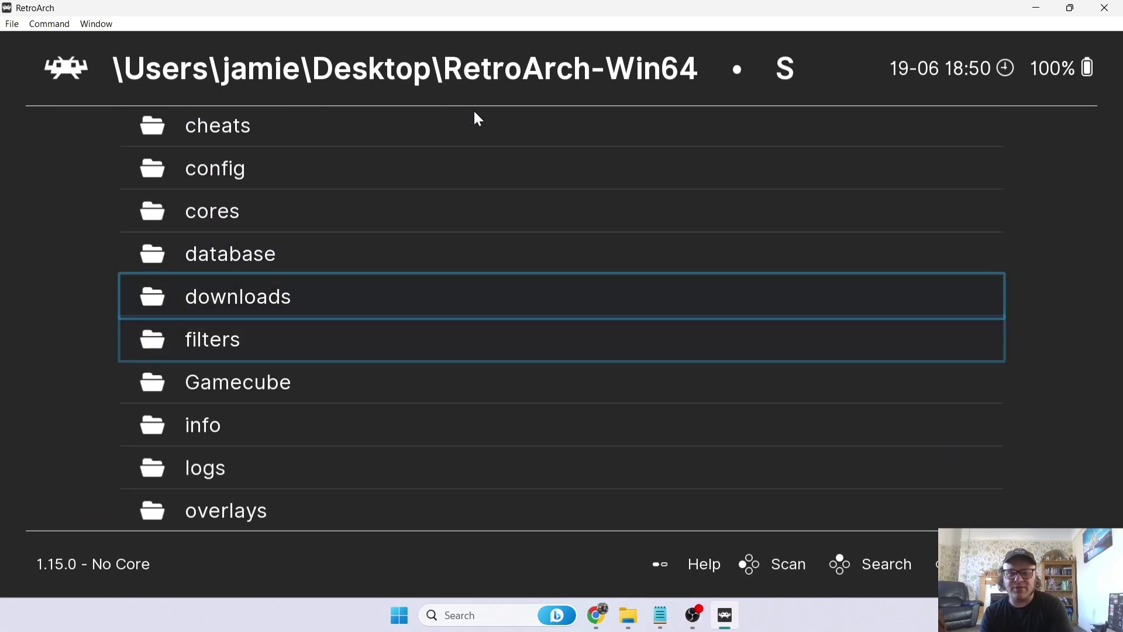
{"action": "key", "text": "Return"}
{"action": "key", "text": "Down"}
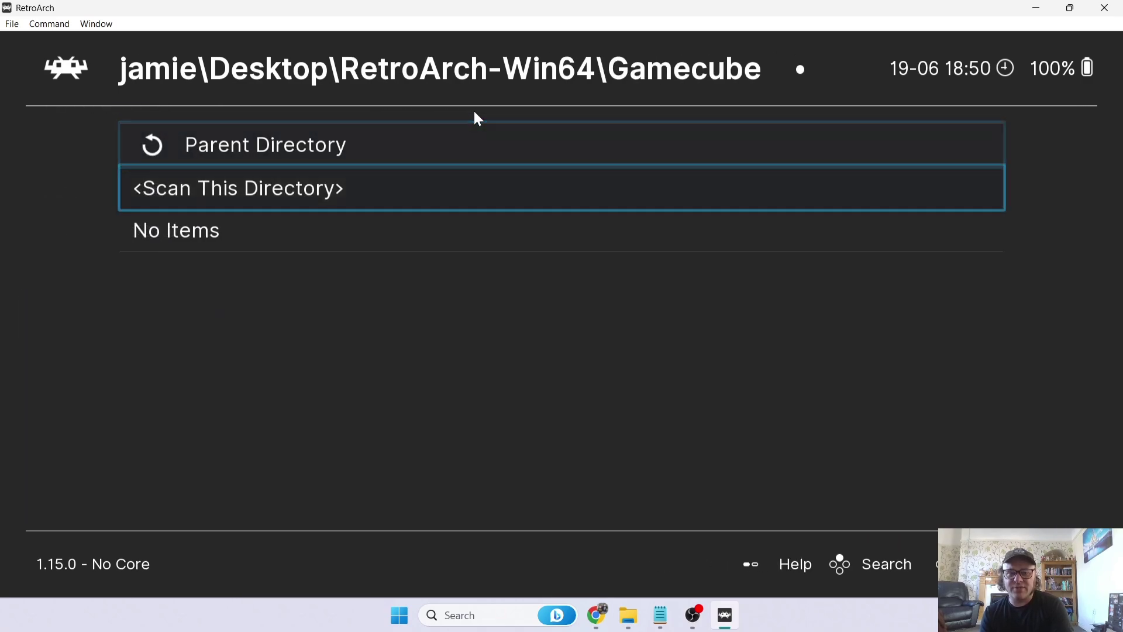
{"action": "key", "text": "Return"}
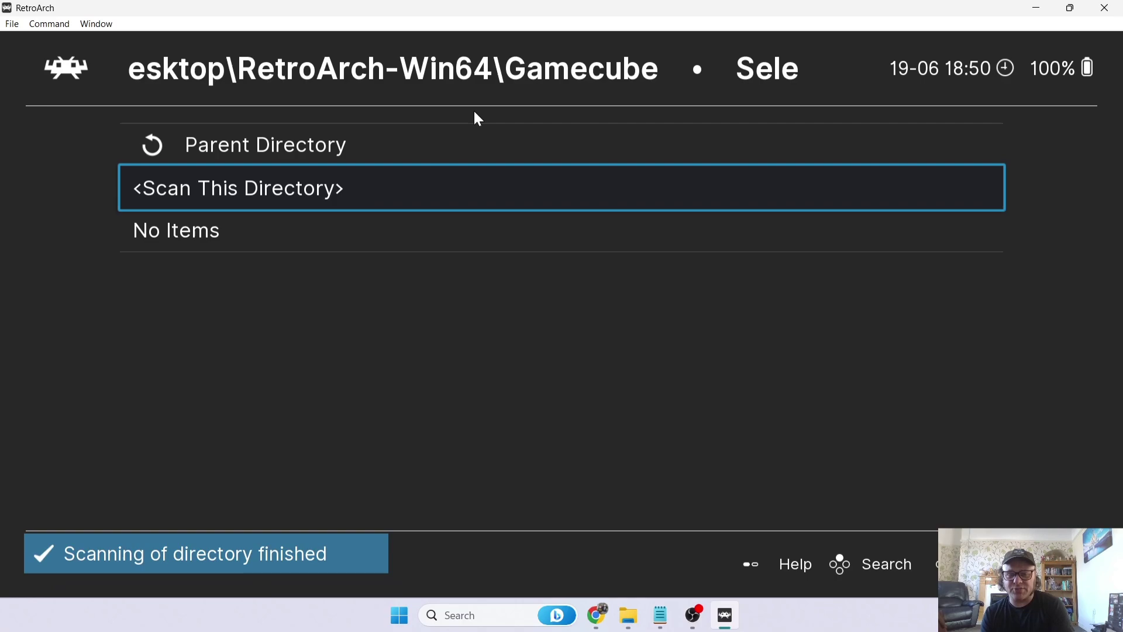
- Leave the file browser and open the GameCube playlist
{"action": "key", "text": "BackSpace"}
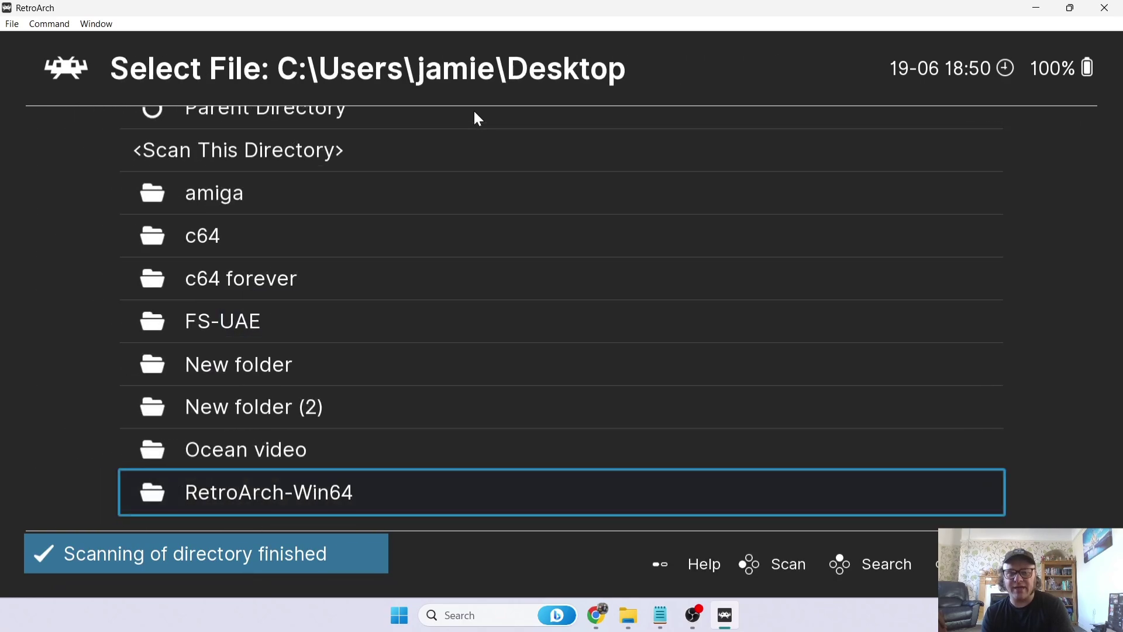
{"action": "key", "text": "BackSpace"}
{"action": "key", "text": "BackSpace"}
{"action": "key", "text": "BackSpace"}
{"action": "key", "text": "Down"}
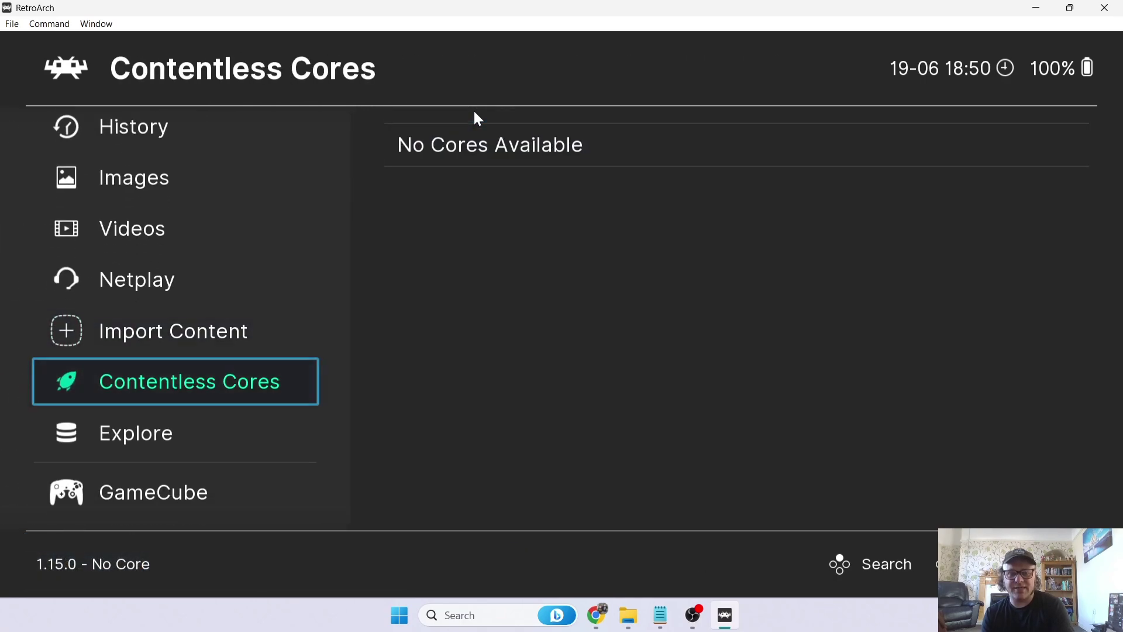
{"action": "key", "text": "Down"}
{"action": "key", "text": "Down"}
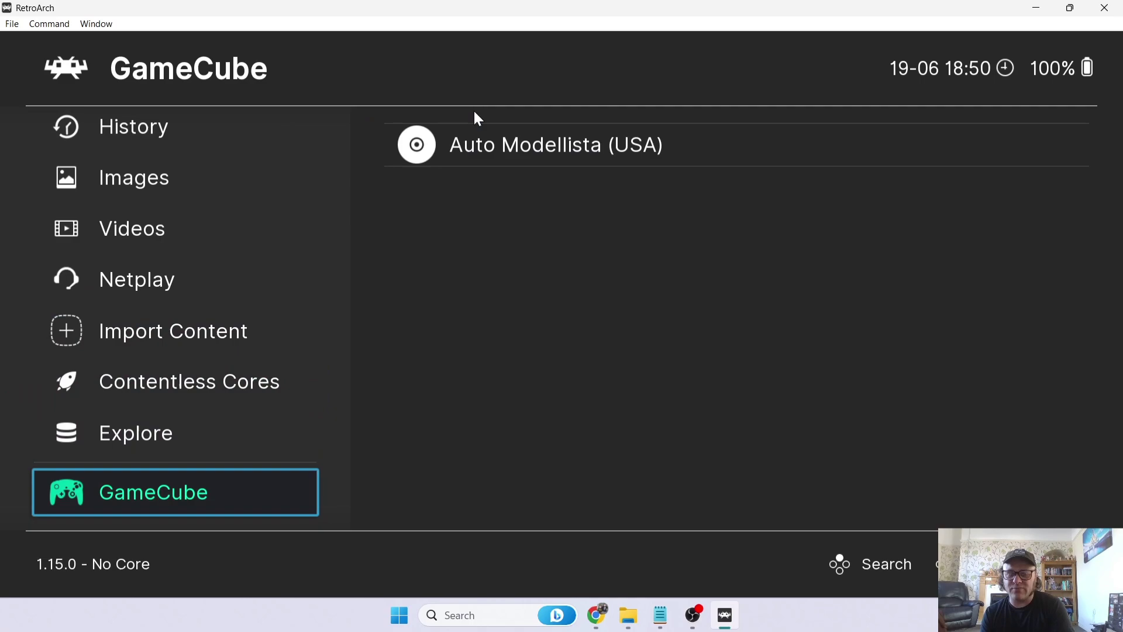
{"action": "key", "text": "Return"}
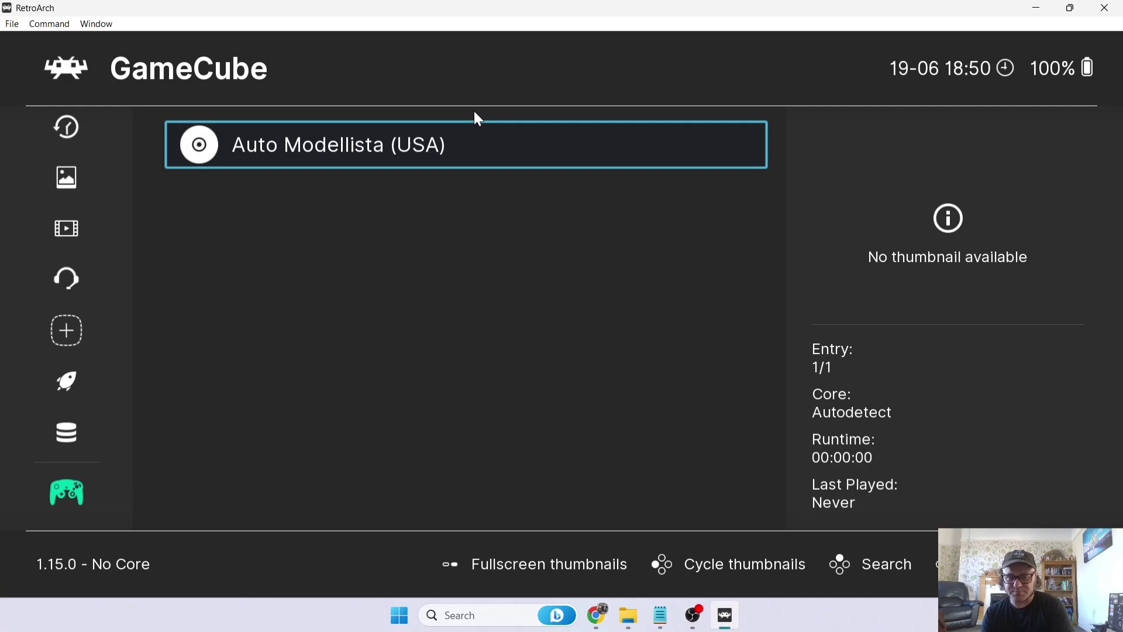
- Set the core association of Auto Modellista (USA) to Nintendo - GameCube / Wii (Dolphin) and leave the entry
{"action": "key", "text": "Return"}
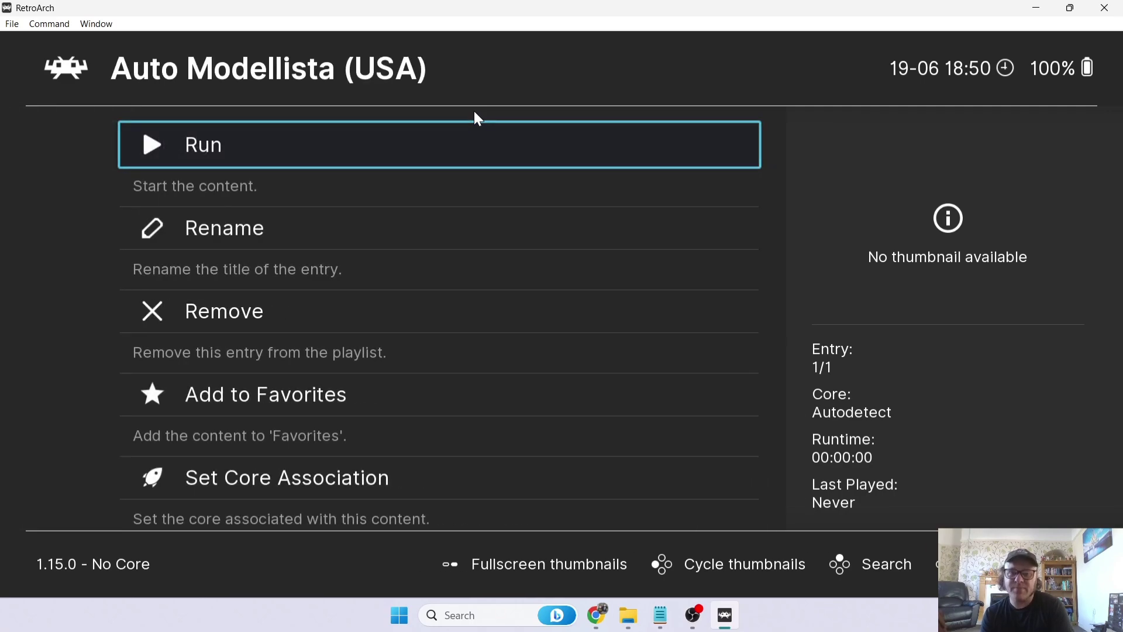
{"action": "key", "text": "Down"}
{"action": "key", "text": "Down"}
{"action": "key", "text": "Down"}
{"action": "key", "text": "Down"}
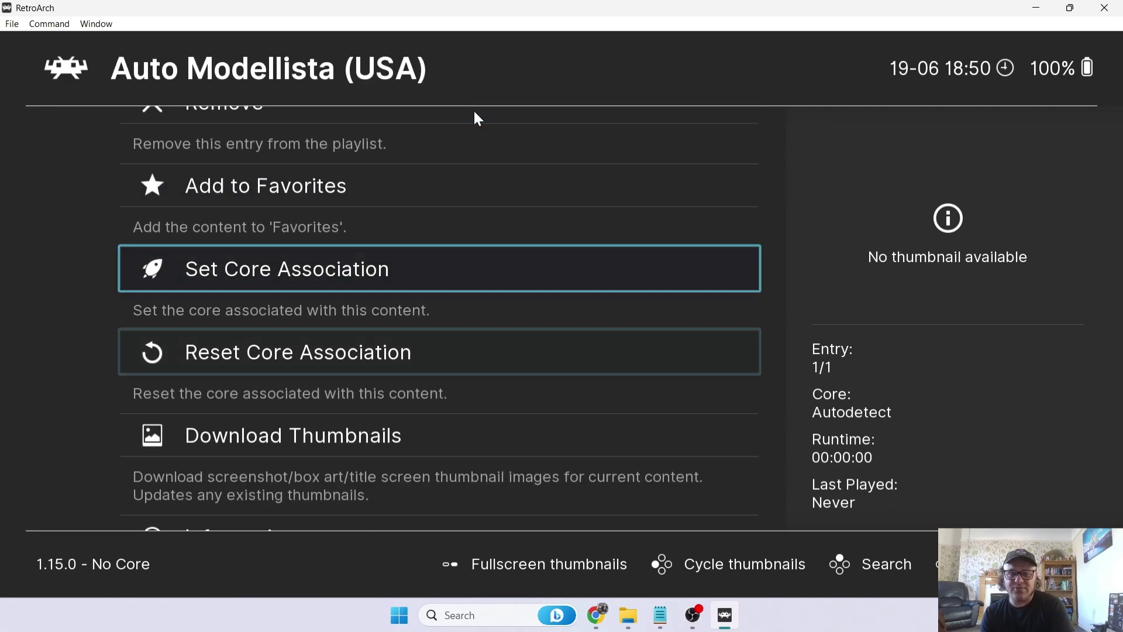
{"action": "key", "text": "Return"}
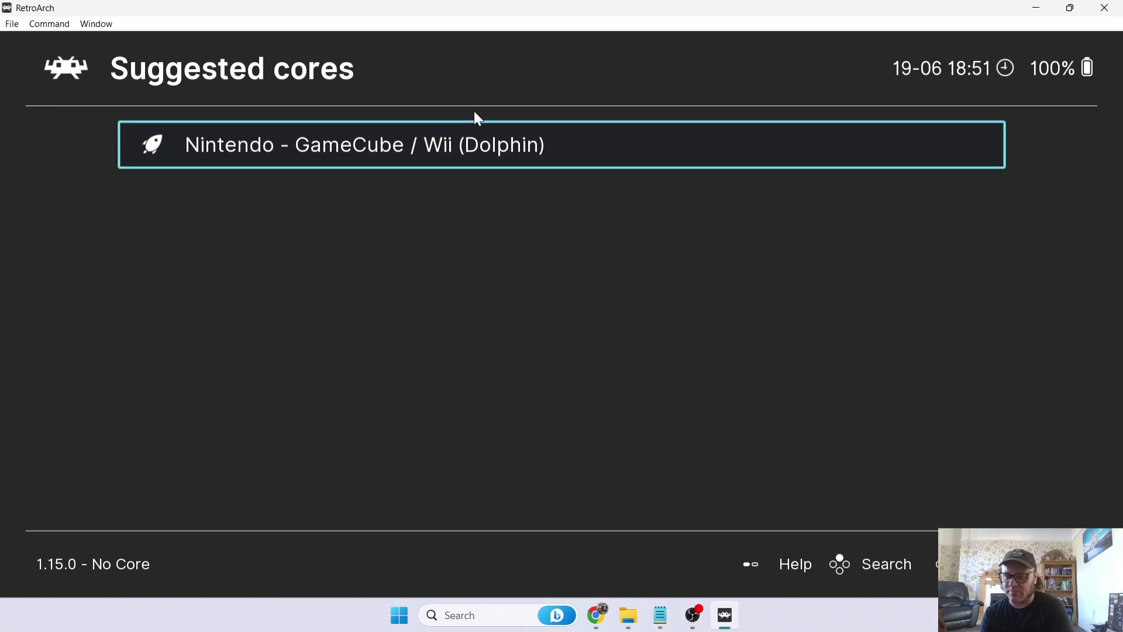
{"action": "key", "text": "Return"}
{"action": "key", "text": "BackSpace"}
{"action": "key", "text": "BackSpace"}
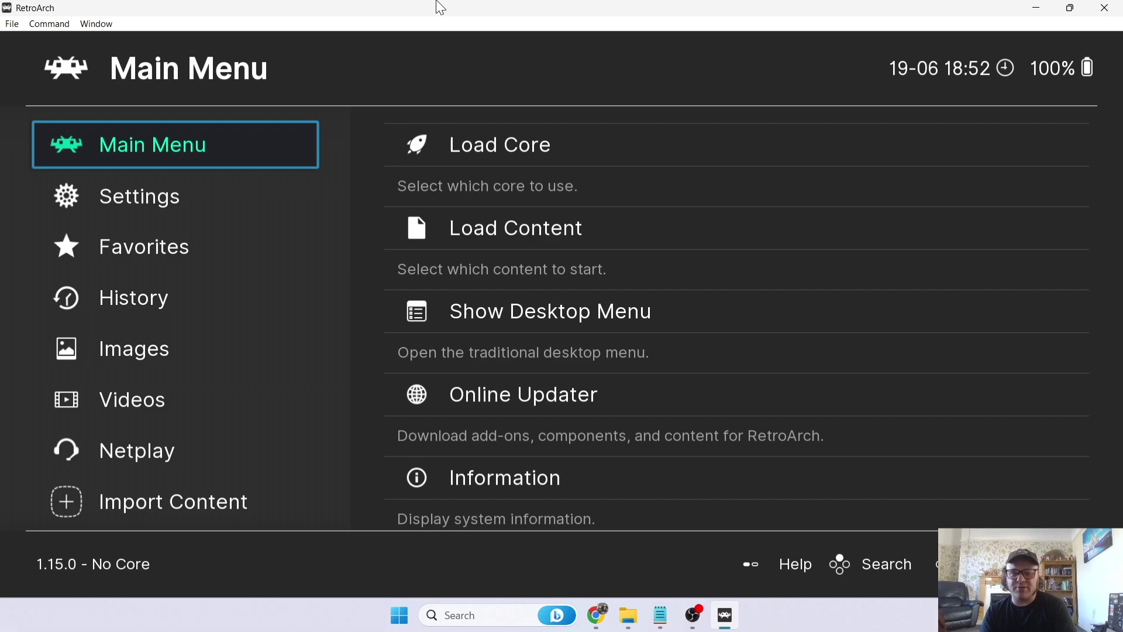
- Go from the Main Menu to the Auto Modellista (USA) entry in the GameCube playlist
{"action": "key", "text": "Down"}
{"action": "key", "text": "Down"}
{"action": "key", "text": "Down"}
{"action": "key", "text": "Down"}
{"action": "key", "text": "Down"}
{"action": "key", "text": "Down"}
{"action": "key", "text": "Down"}
{"action": "key", "text": "Down"}
{"action": "key", "text": "Down"}
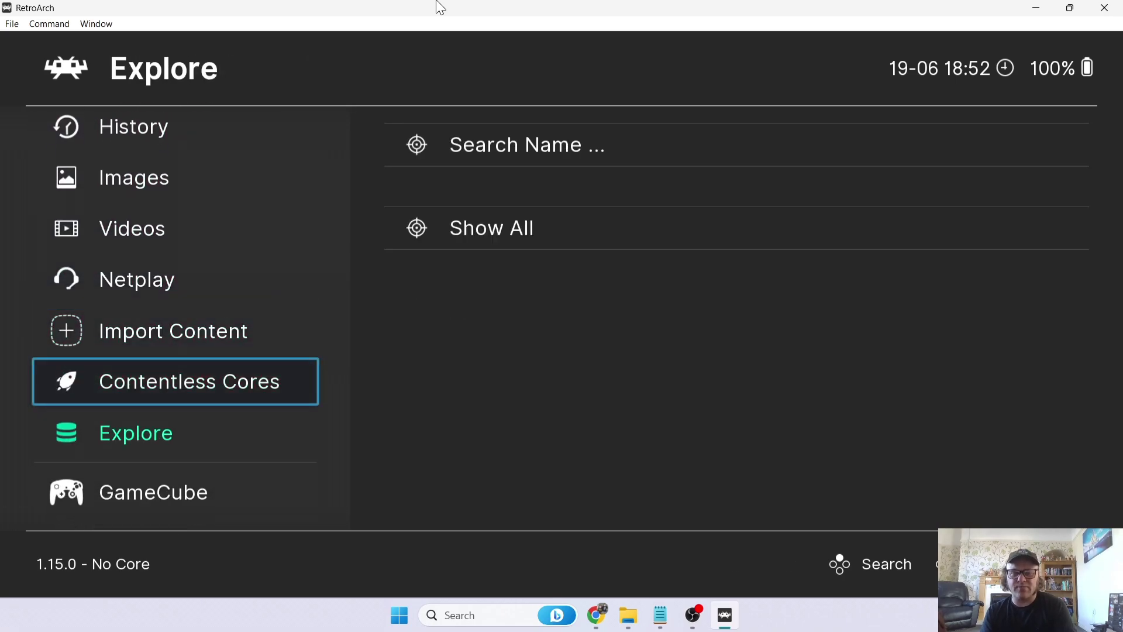
{"action": "key", "text": "Down"}
{"action": "key", "text": "Right"}
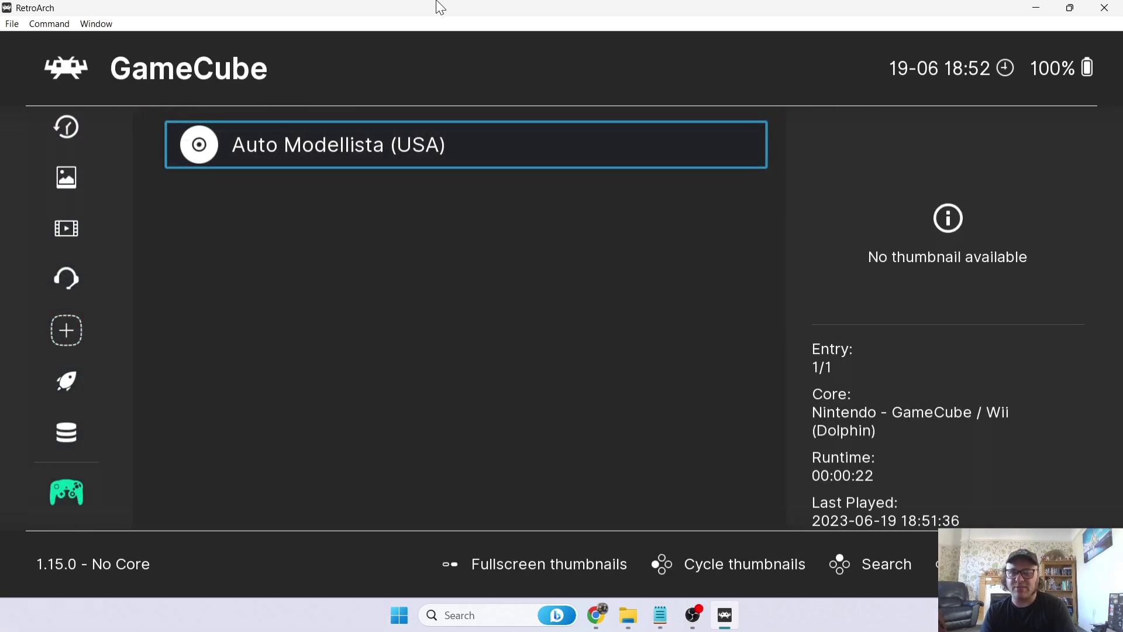
- Download the thumbnails for Auto Modellista (USA)
{"action": "key", "text": "Return"}
{"action": "key", "text": "Down"}
{"action": "key", "text": "Down"}
{"action": "key", "text": "Down"}
{"action": "key", "text": "Down"}
{"action": "key", "text": "Down"}
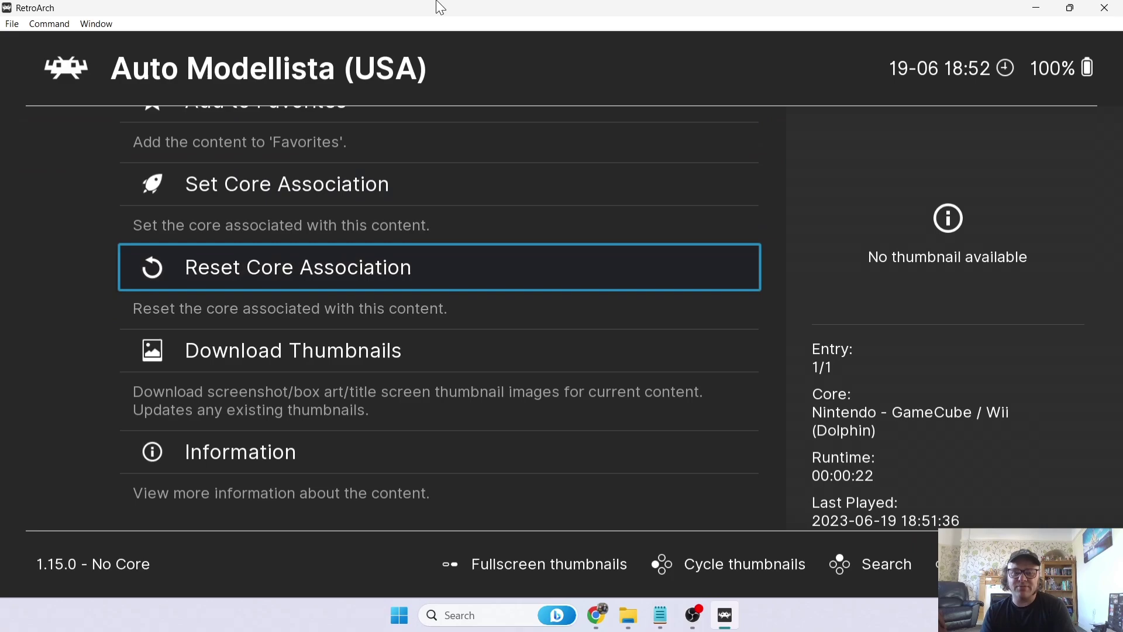
{"action": "key", "text": "Down"}
{"action": "key", "text": "Down"}
{"action": "key", "text": "Up"}
{"action": "key", "text": "Return"}
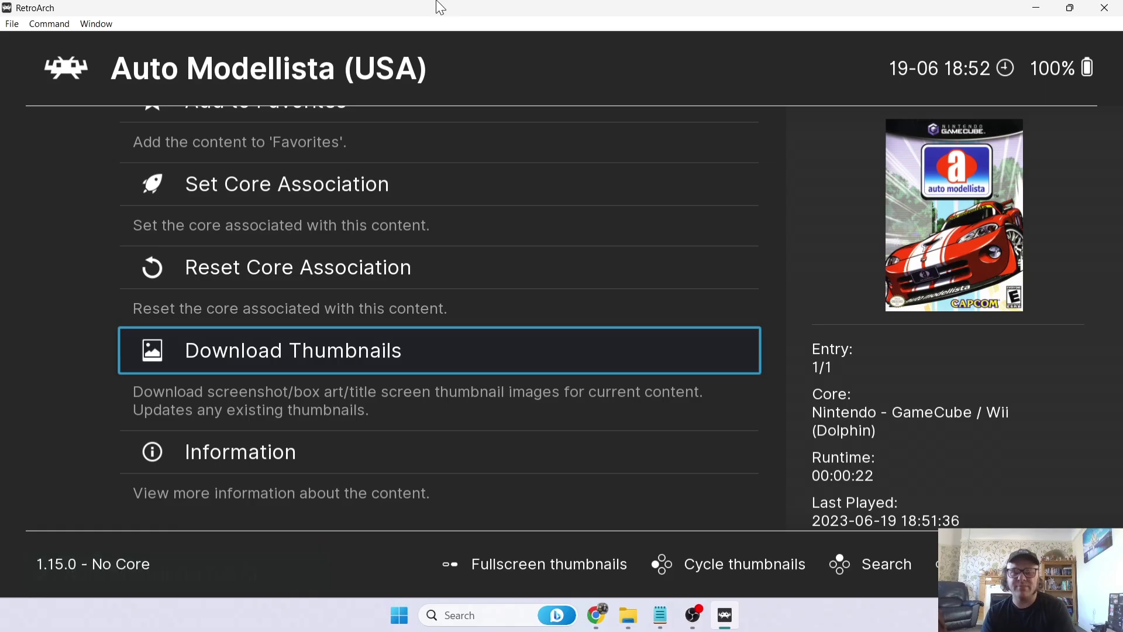
{"action": "key", "text": "Up"}
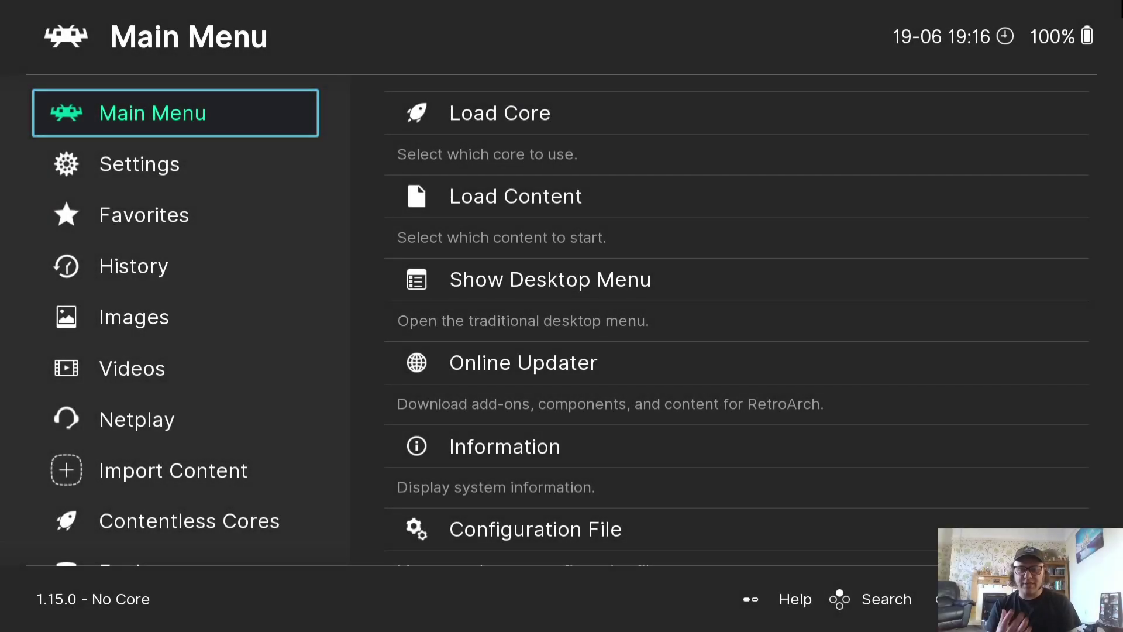
- Open the Auto Modellista (USA) entry in the GameCube playlist
{"action": "key", "text": "Down"}
{"action": "key", "text": "Down"}
{"action": "key", "text": "Down"}
{"action": "key", "text": "Down"}
{"action": "key", "text": "Down"}
{"action": "key", "text": "Down"}
{"action": "key", "text": "Down"}
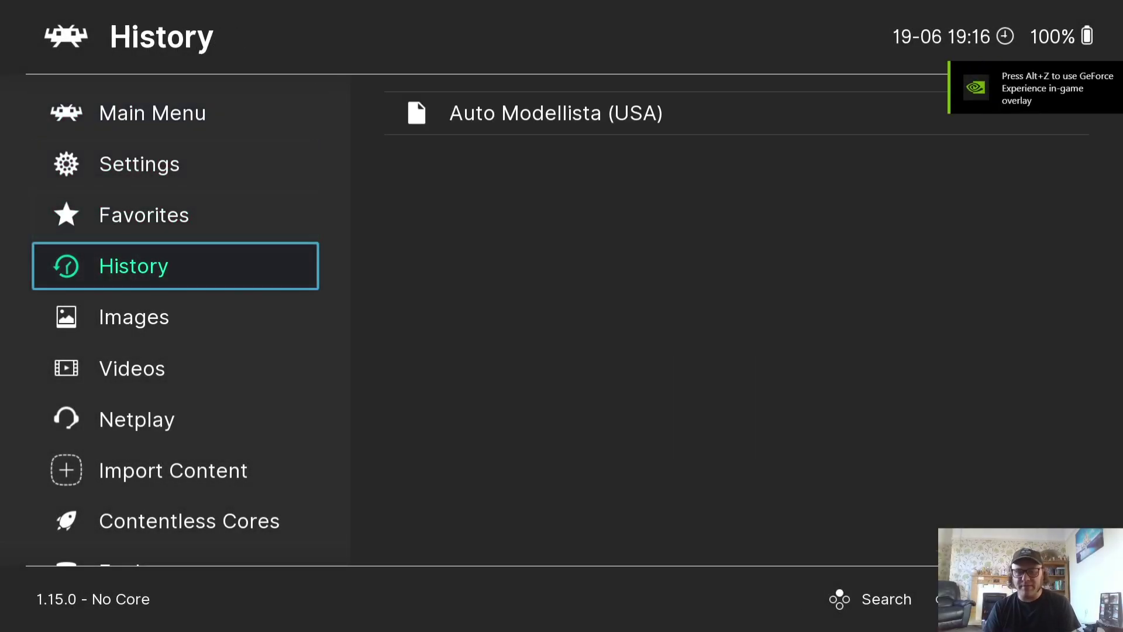
{"action": "key", "text": "Down"}
{"action": "key", "text": "Down"}
{"action": "key", "text": "Down"}
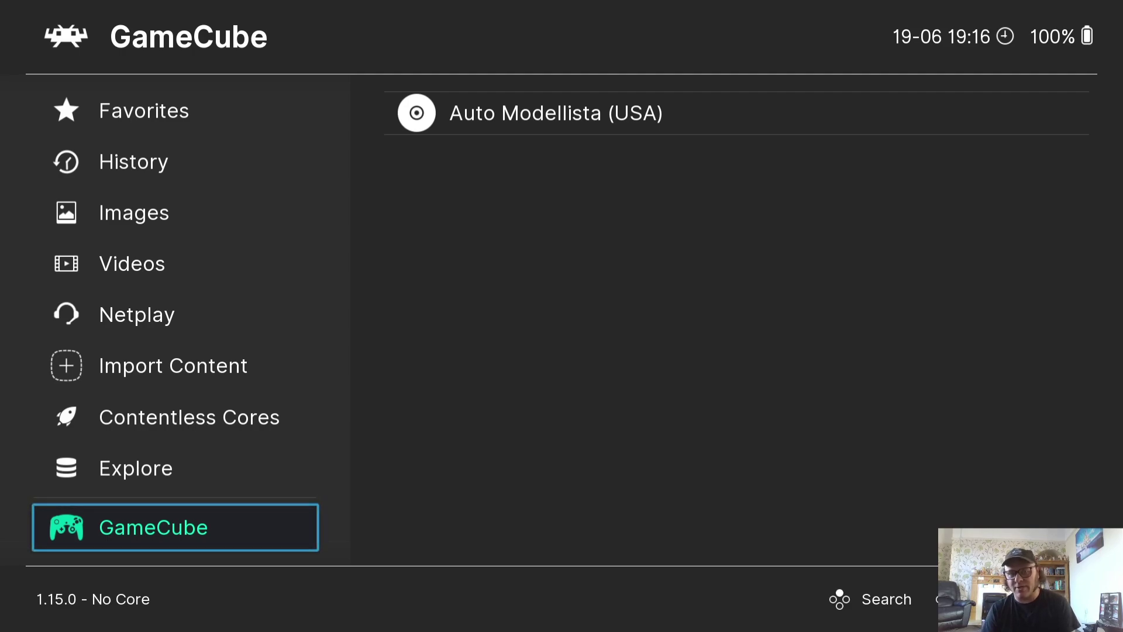
{"action": "key", "text": "Right"}
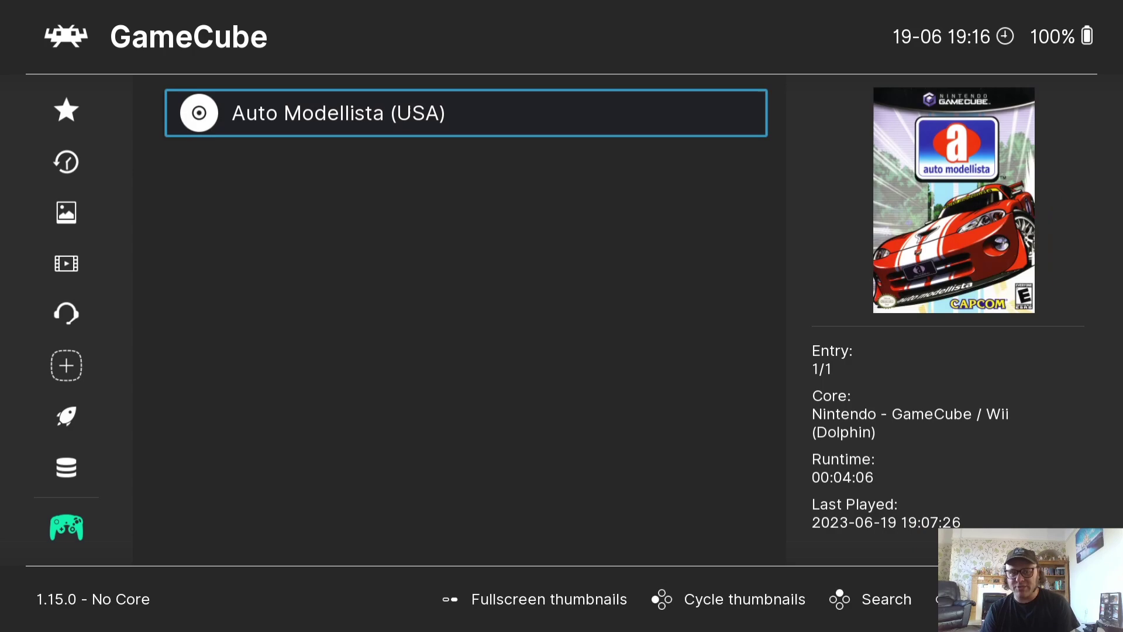
{"action": "key", "text": "Return"}
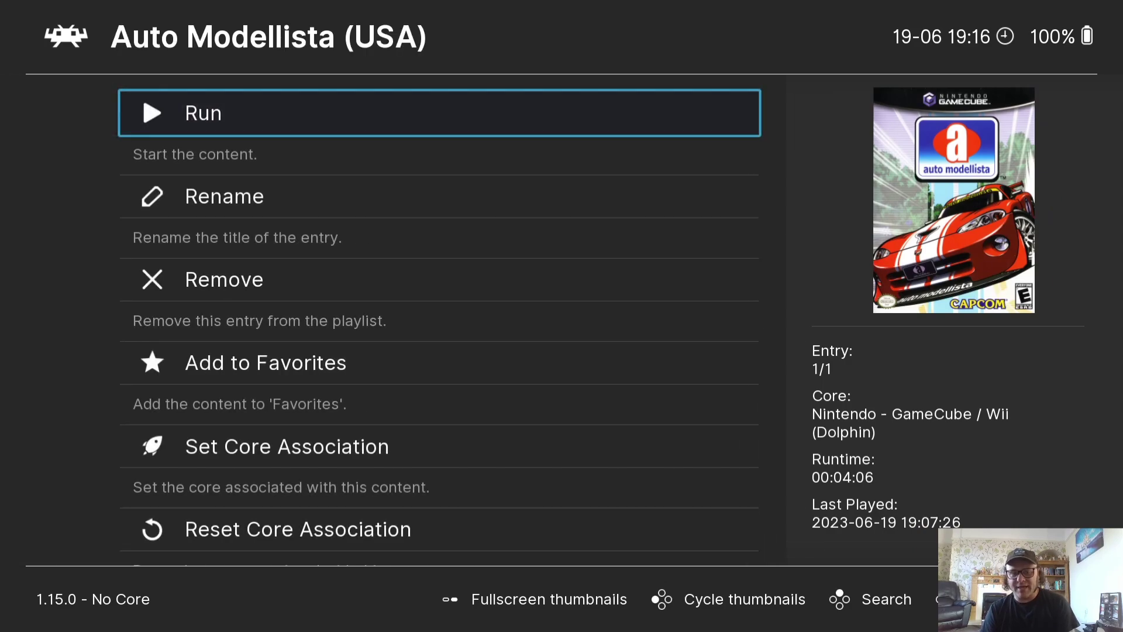
- Launch Auto Modellista (USA) with the suggested core Nintendo - GameCube / Wii (Dolphin)
{"action": "key", "text": "Up"}
{"action": "key", "text": "Up"}
{"action": "key", "text": "Up"}
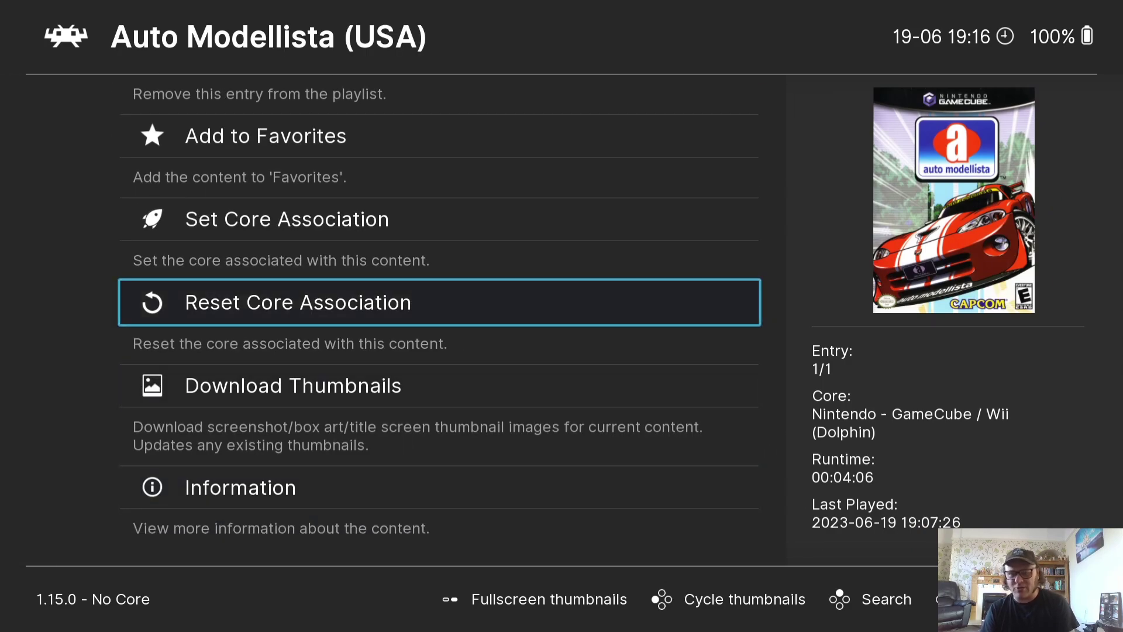
{"action": "key", "text": "Up"}
{"action": "key", "text": "Return"}
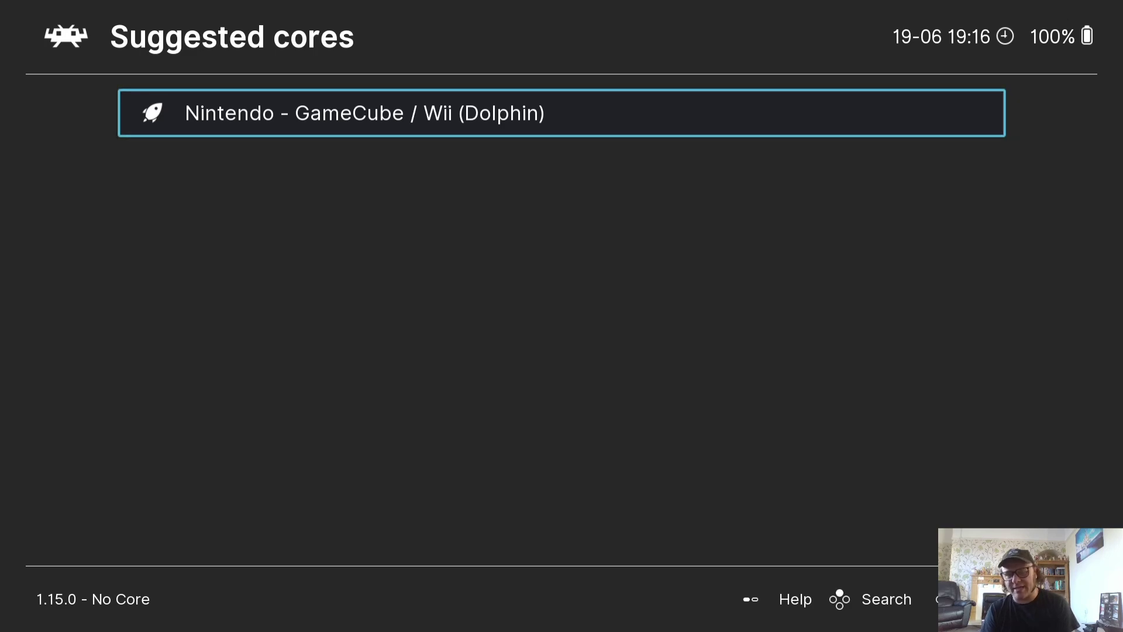
{"action": "key", "text": "Return"}
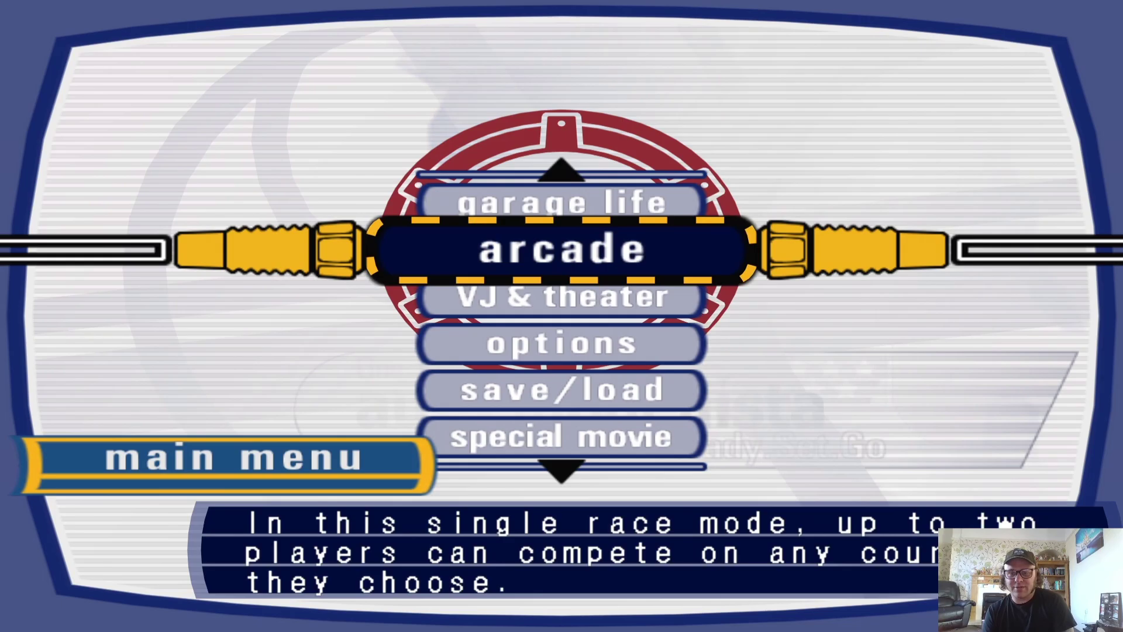
- Bring up the RetroArch interface over the running game and go from the GameCube playlist to the Main Menu
{"action": "key", "text": "F1"}
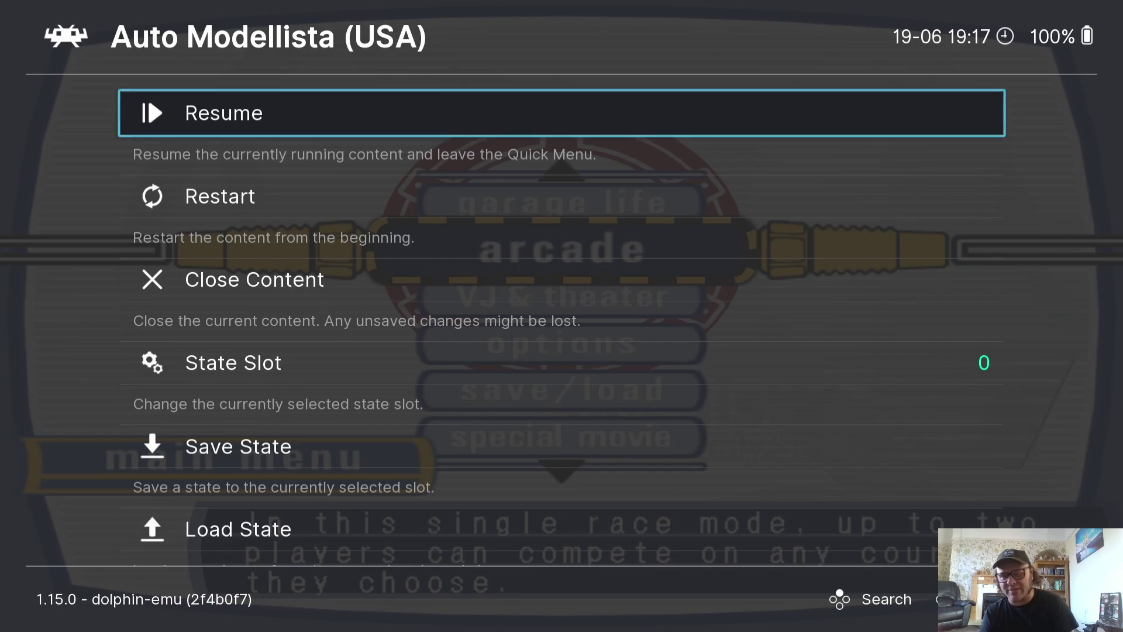
{"action": "key", "text": "BackSpace"}
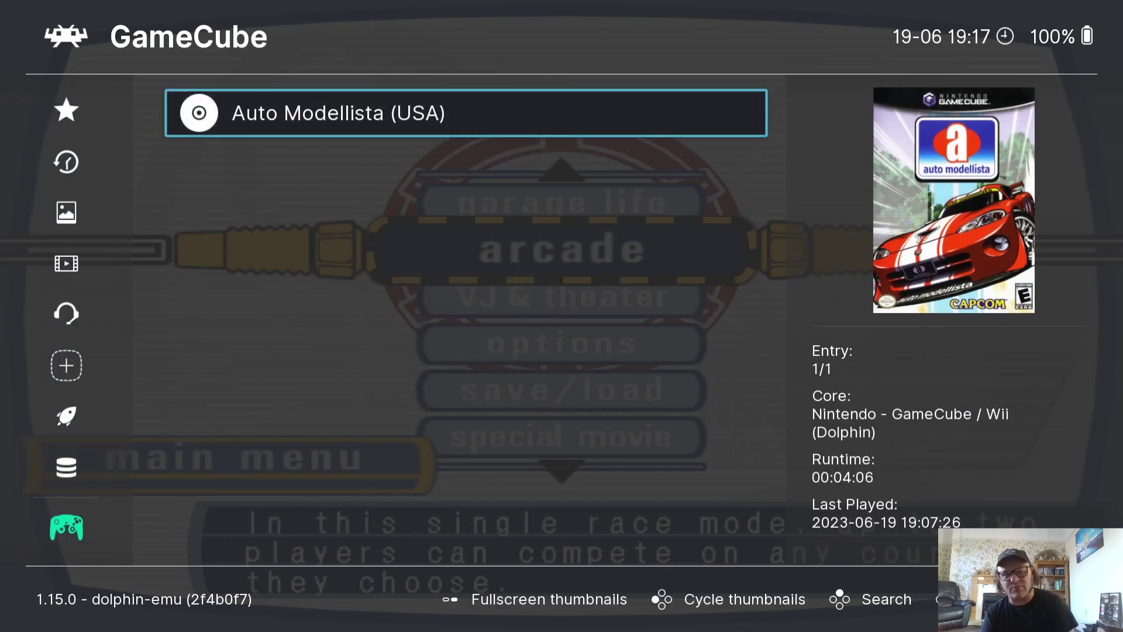
{"action": "key", "text": "Left"}
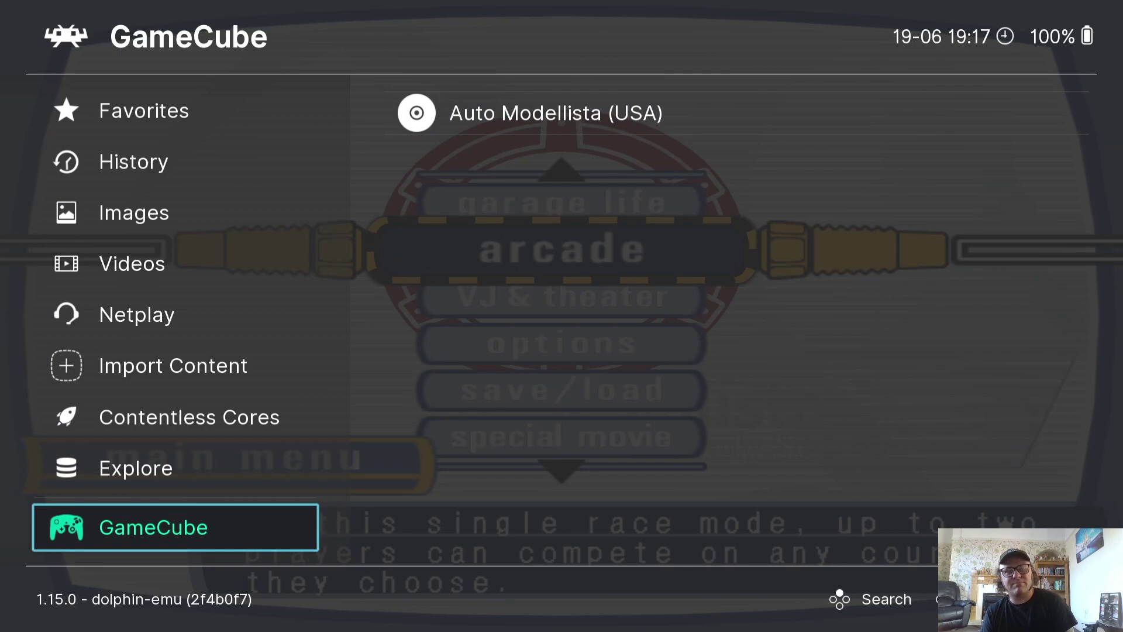
{"action": "key", "text": "Up"}
{"action": "key", "text": "Up"}
{"action": "key", "text": "Up"}
{"action": "key", "text": "Up"}
{"action": "key", "text": "Up"}
{"action": "key", "text": "Up"}
{"action": "key", "text": "Up"}
{"action": "key", "text": "Up"}
{"action": "key", "text": "Up"}
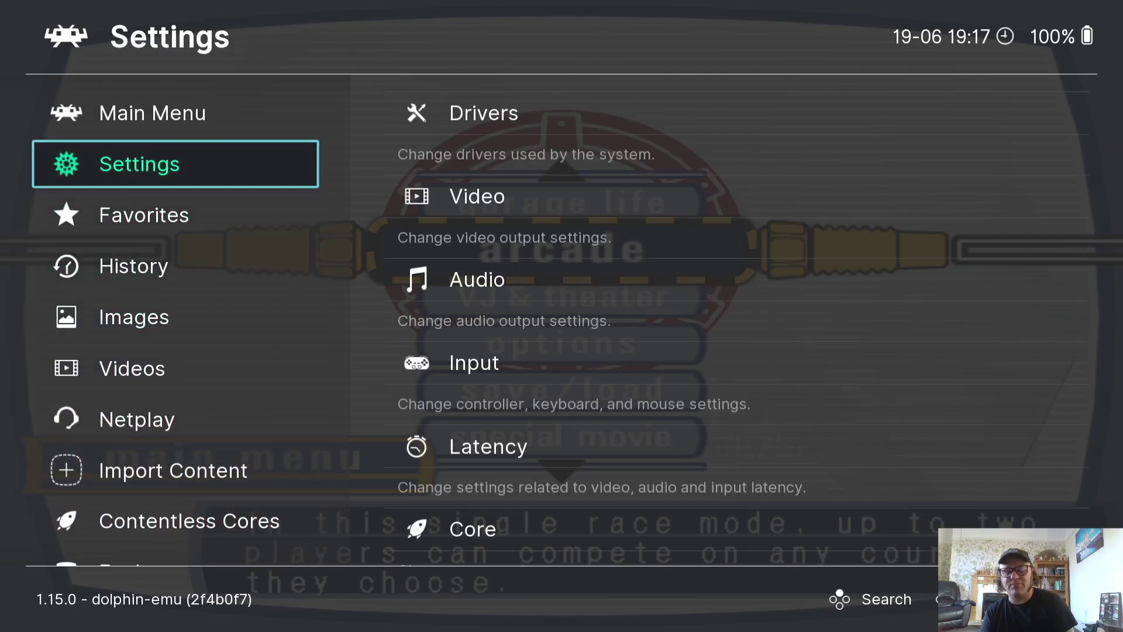
{"action": "key", "text": "Up"}
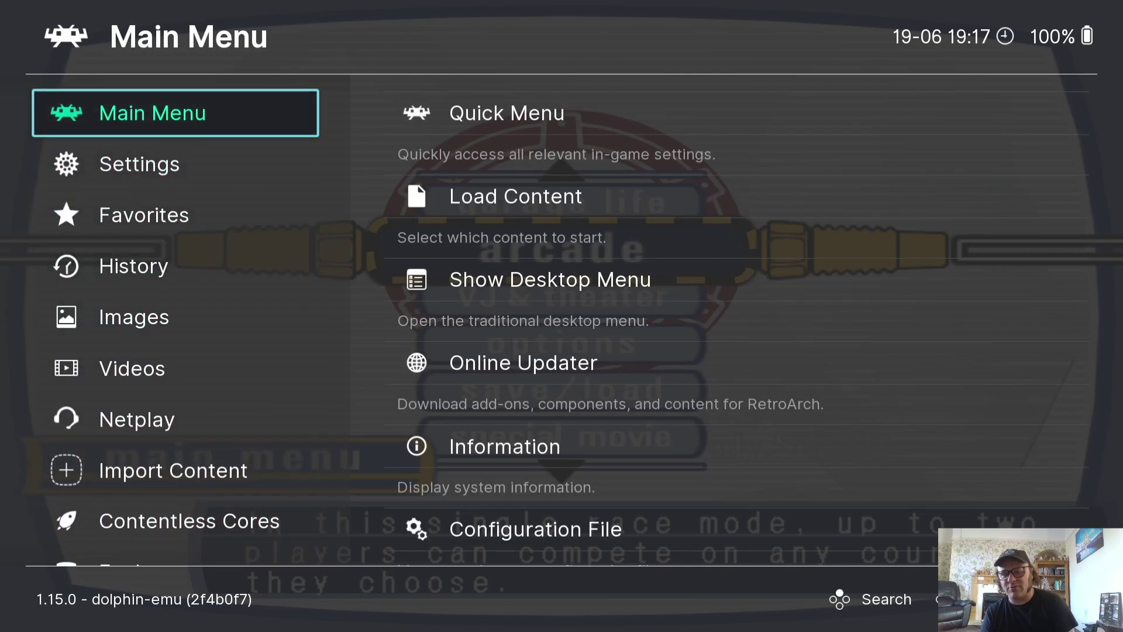
- Open the Core Options of the running game through the Quick Menu
{"action": "key", "text": "Right"}
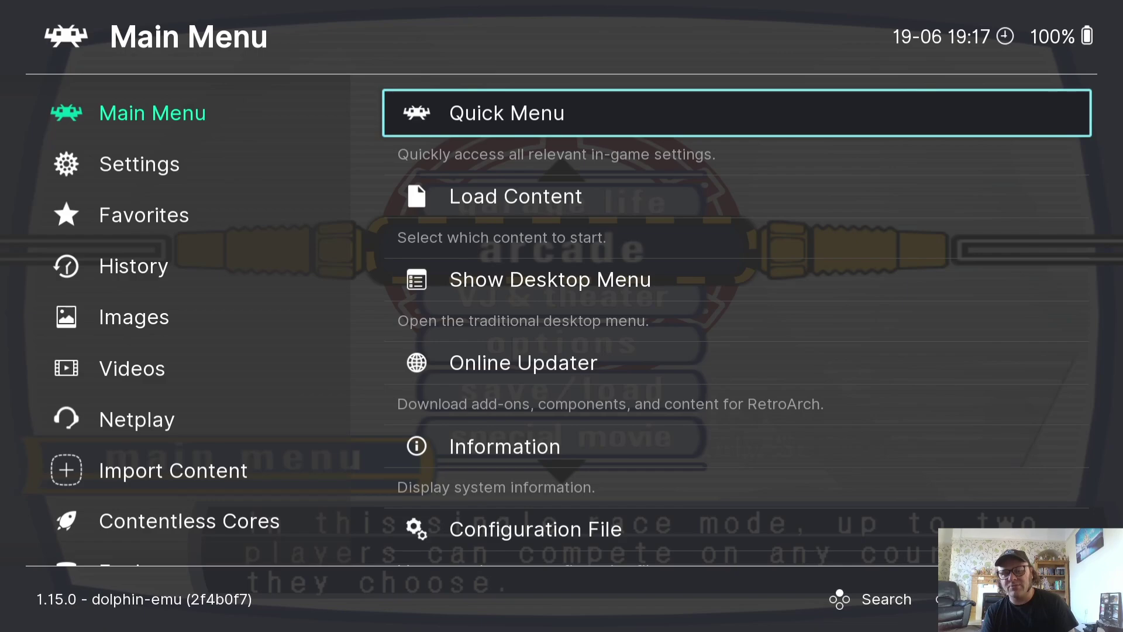
{"action": "key", "text": "Return"}
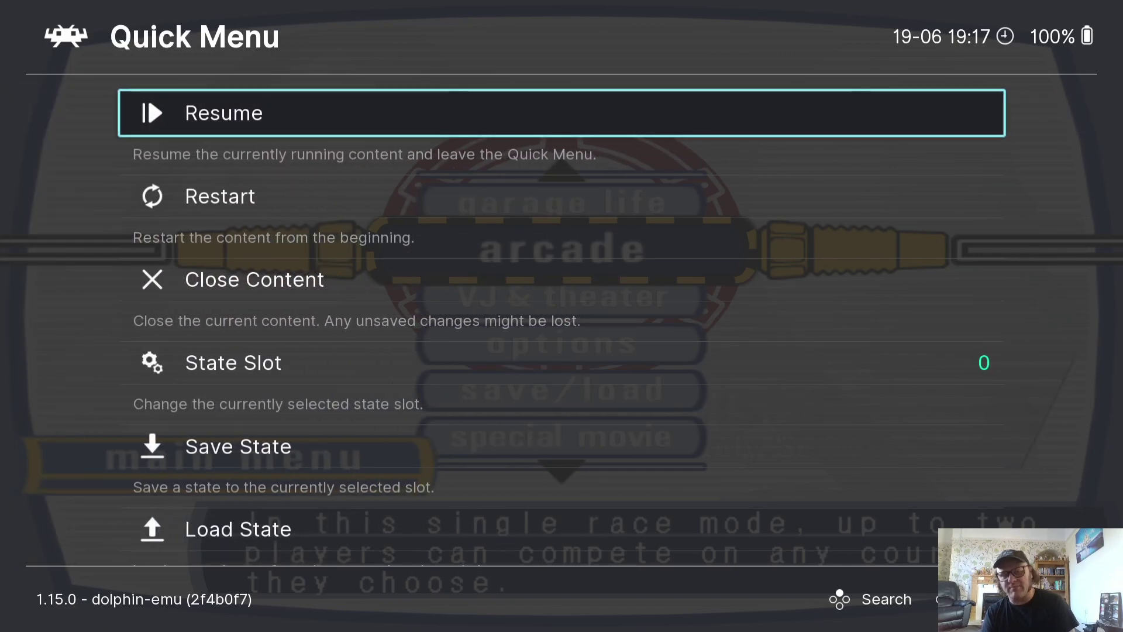
{"action": "key", "text": "Down"}
{"action": "key", "text": "Down"}
{"action": "key", "text": "Down"}
{"action": "key", "text": "Down"}
{"action": "key", "text": "Down"}
{"action": "key", "text": "Down"}
{"action": "key", "text": "Down"}
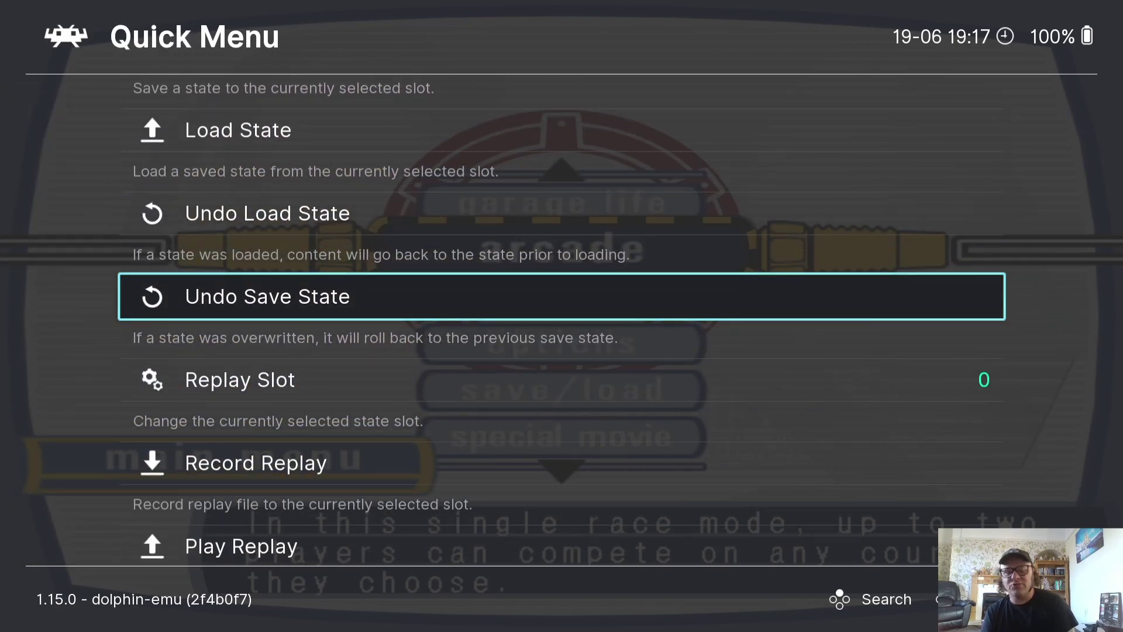
{"action": "key", "text": "Down"}
{"action": "key", "text": "Down"}
{"action": "key", "text": "Down"}
{"action": "key", "text": "Down"}
{"action": "key", "text": "Down"}
{"action": "key", "text": "Return"}
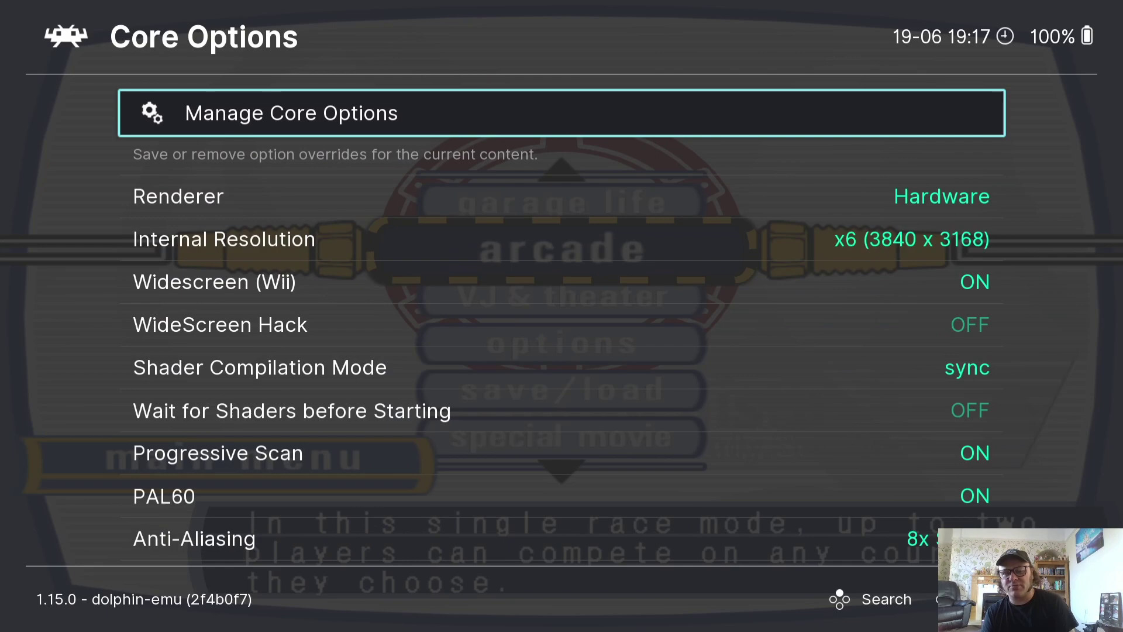
- Review the Dolphin core options from Renderer down to PAL60 and return to Internal Resolution
{"action": "key", "text": "Down"}
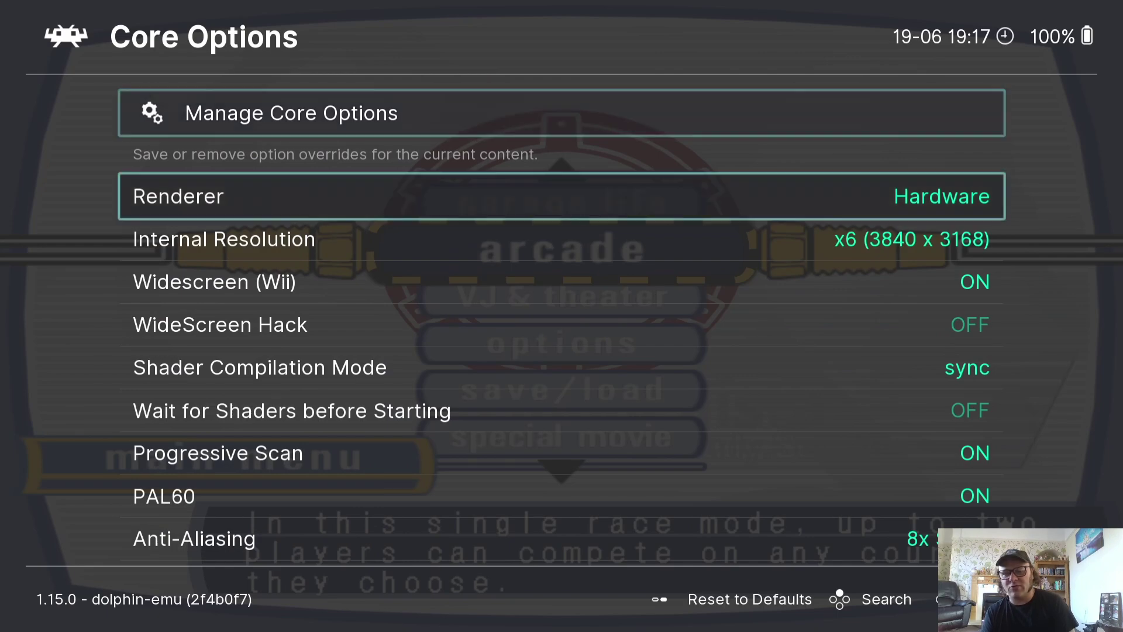
{"action": "key", "text": "Down"}
{"action": "key", "text": "Up"}
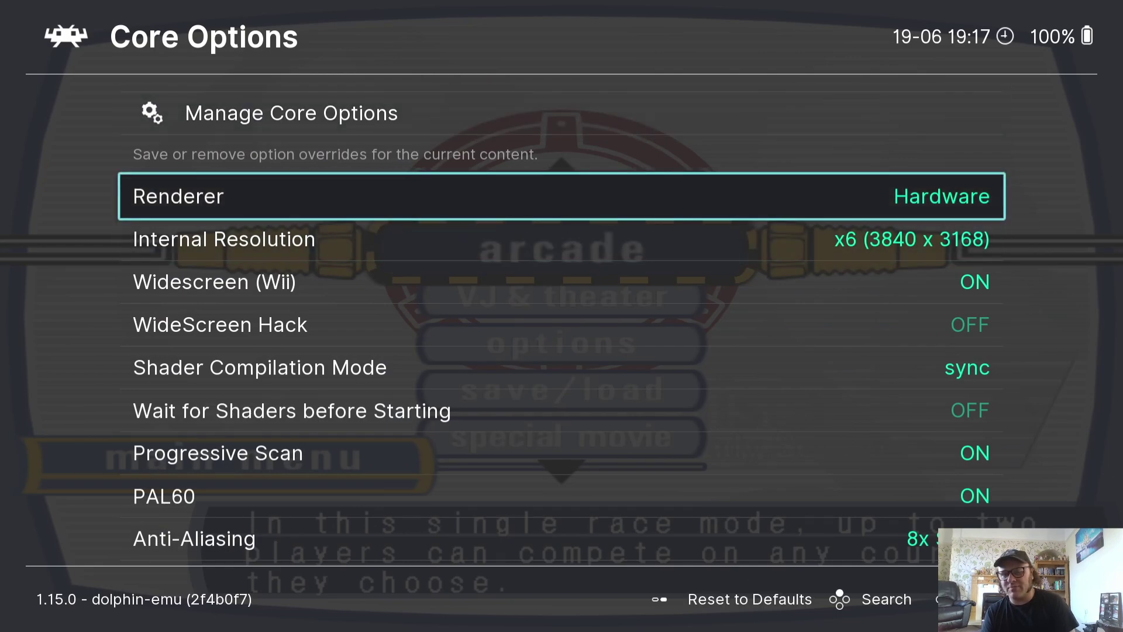
{"action": "key", "text": "Down"}
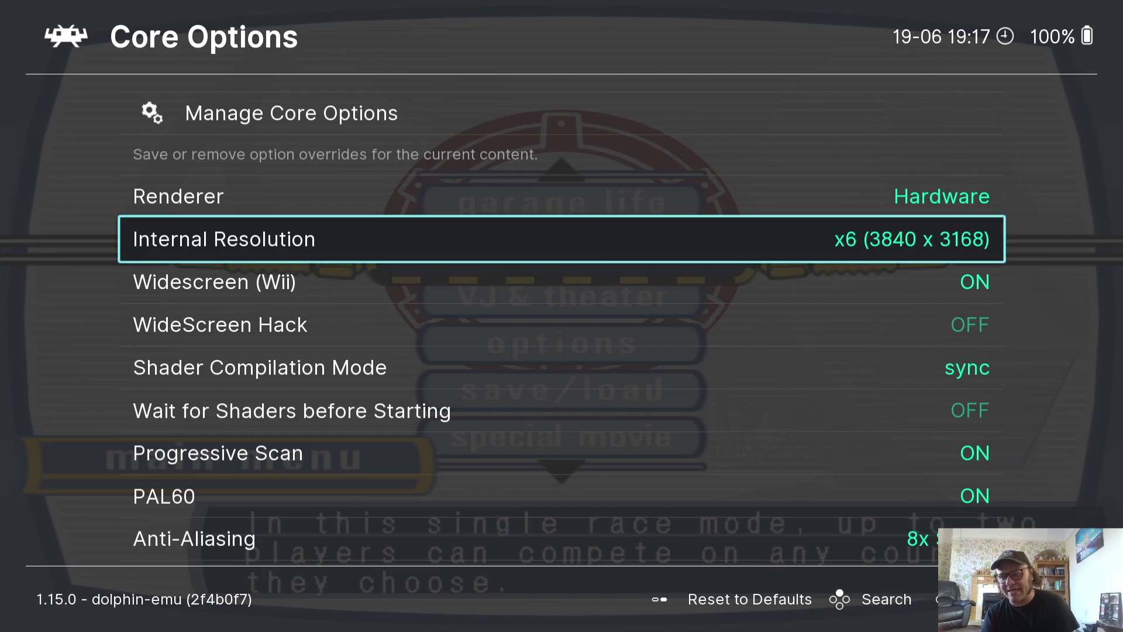
{"action": "key", "text": "Down"}
{"action": "key", "text": "Down"}
{"action": "key", "text": "Down"}
{"action": "key", "text": "Down"}
{"action": "key", "text": "Down"}
{"action": "key", "text": "Down"}
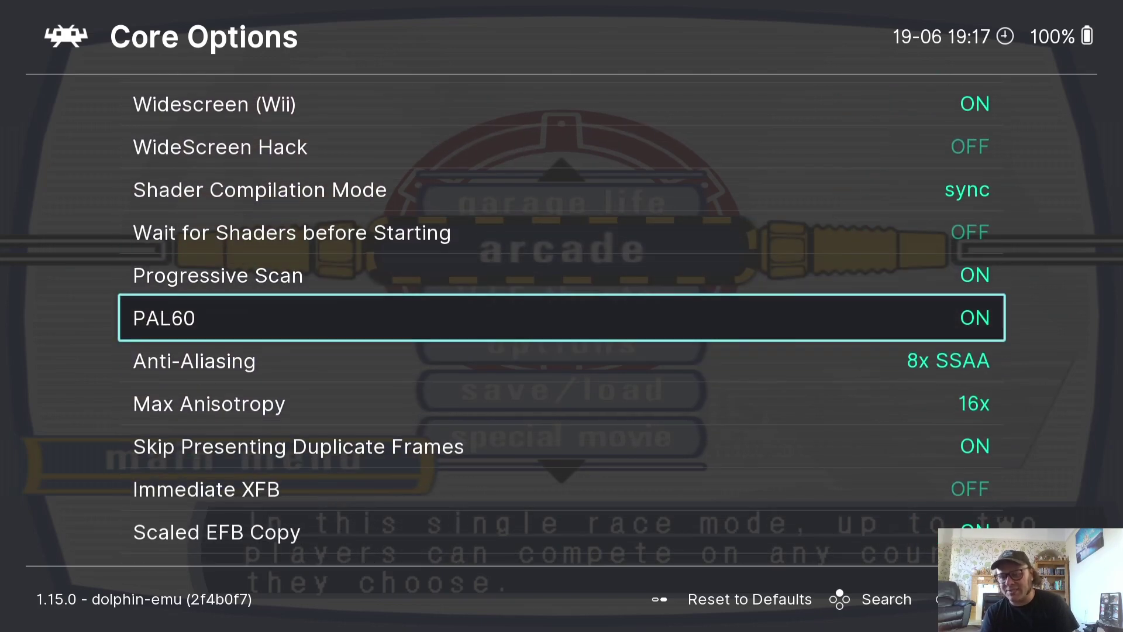
{"action": "key", "text": "Up"}
{"action": "key", "text": "Up"}
{"action": "key", "text": "Up"}
{"action": "key", "text": "Up"}
{"action": "key", "text": "Up"}
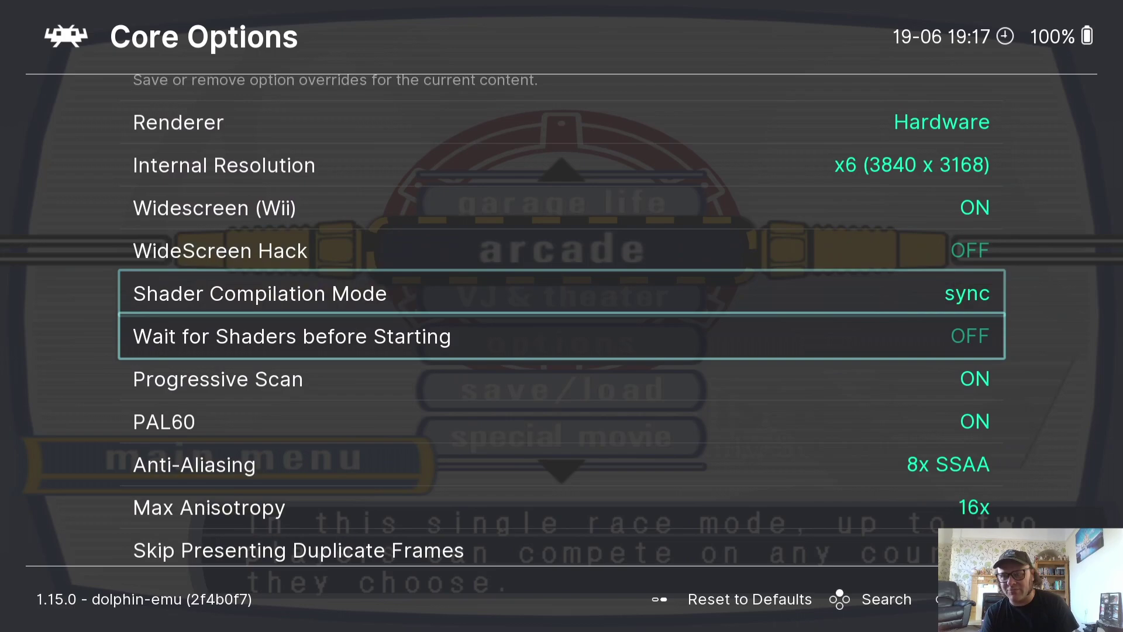
{"action": "key", "text": "Up"}
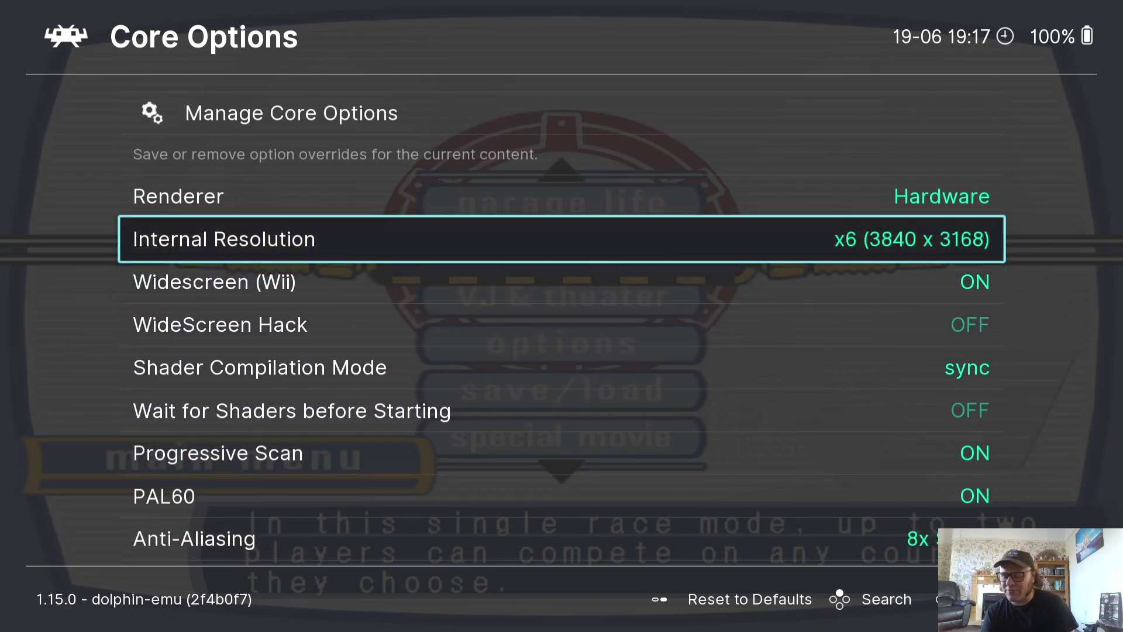
- Set the Internal Resolution core option to x3 (1920 x 1584)
{"action": "key", "text": "Return"}
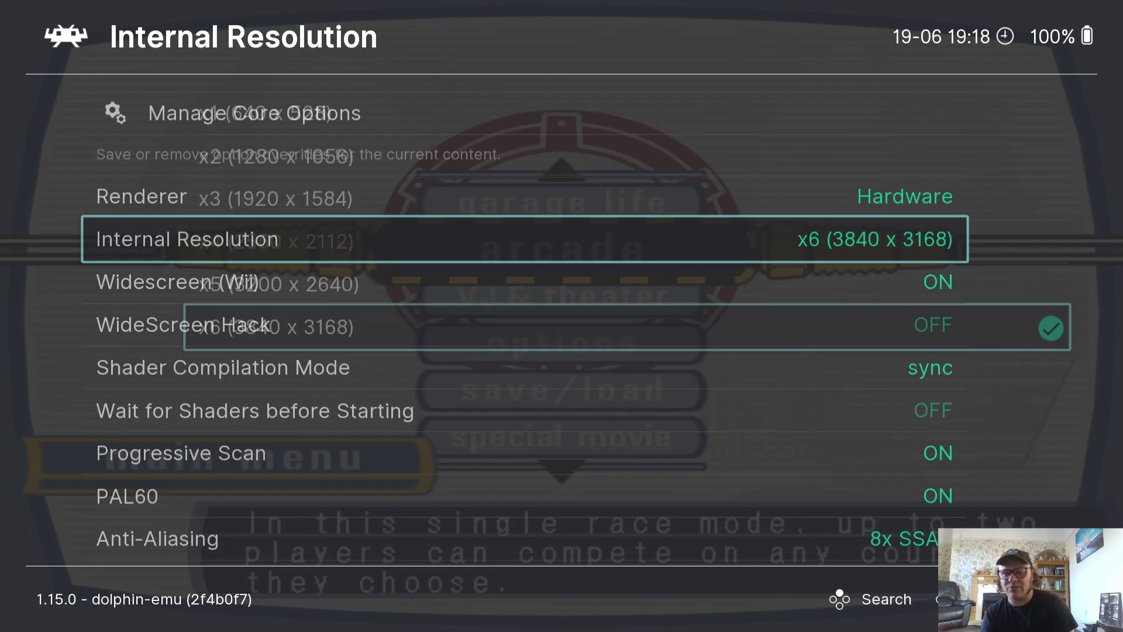
{"action": "key", "text": "Return"}
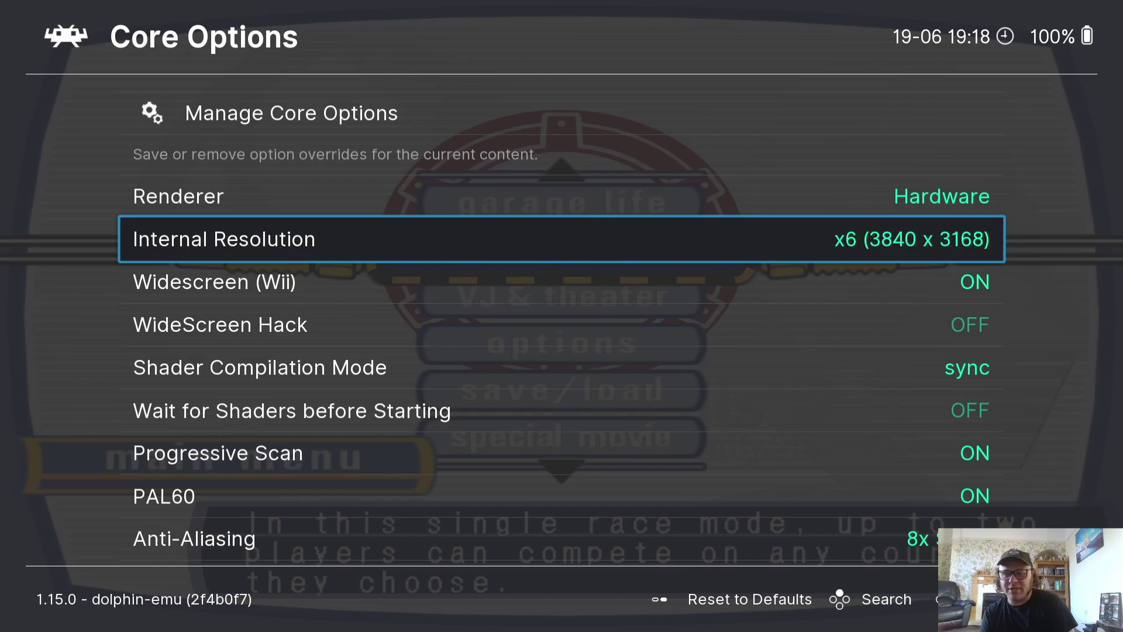
{"action": "key", "text": "Return"}
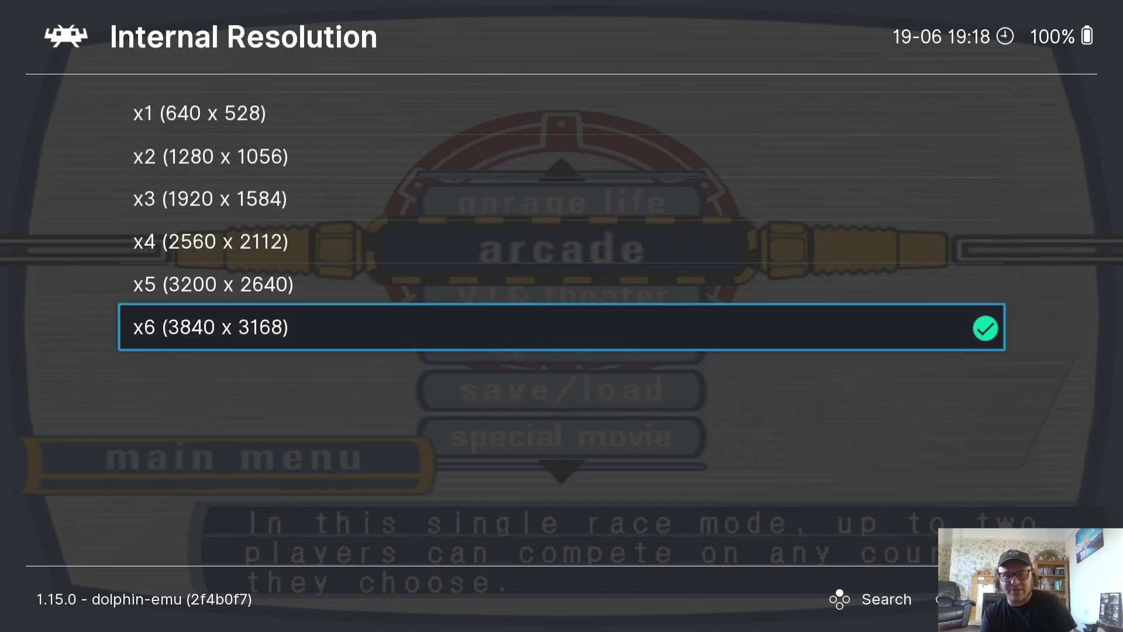
{"action": "key", "text": "Up"}
{"action": "key", "text": "Up"}
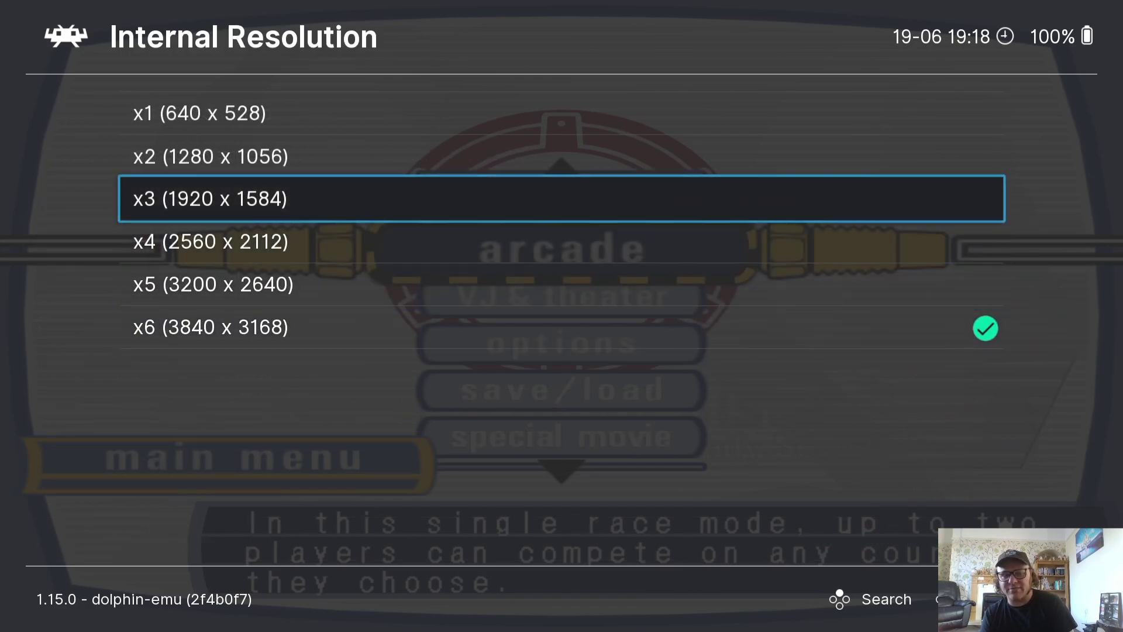
{"action": "key", "text": "Return"}
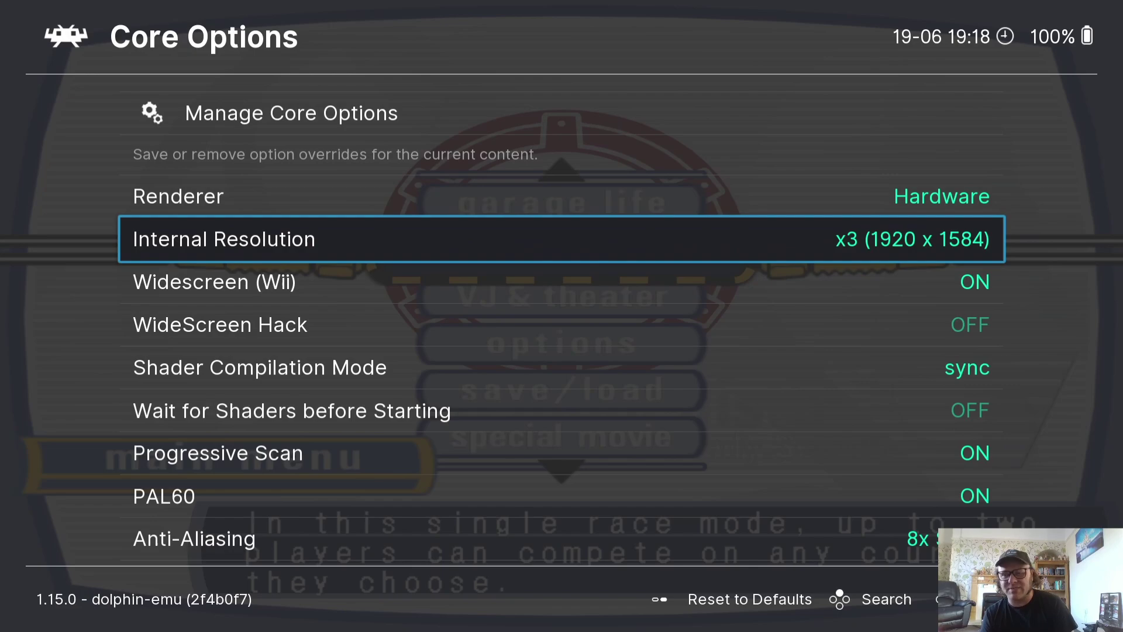
- Leave the Core Options and return to the running Auto Modellista game
{"action": "key", "text": "BackSpace"}
{"action": "key", "text": "BackSpace"}
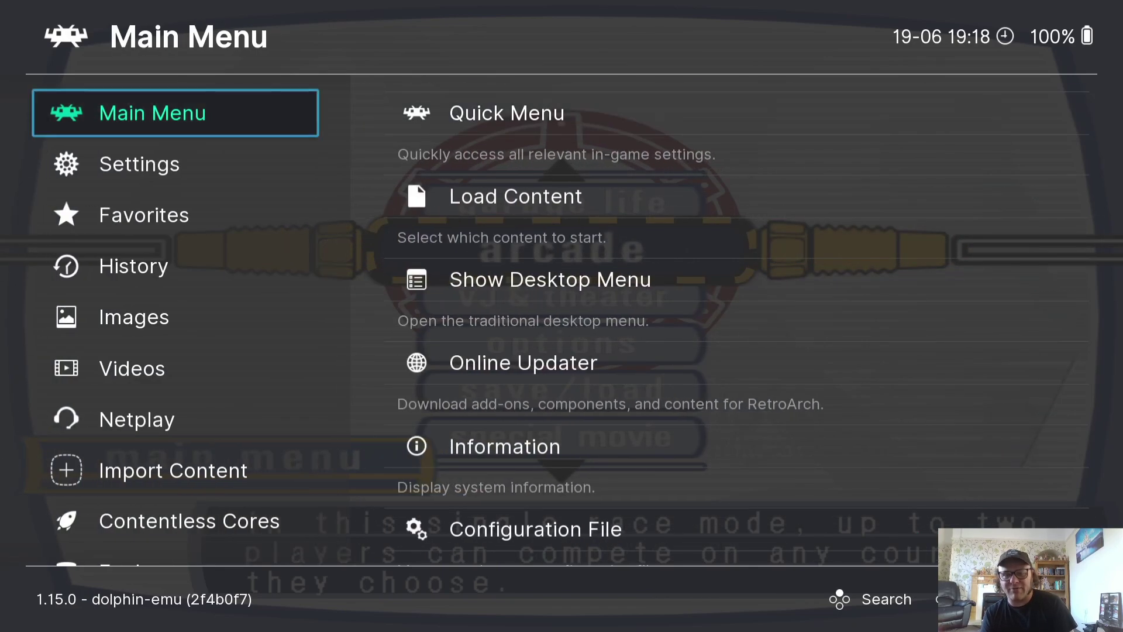
{"action": "key", "text": "Right"}
{"action": "key", "text": "Return"}
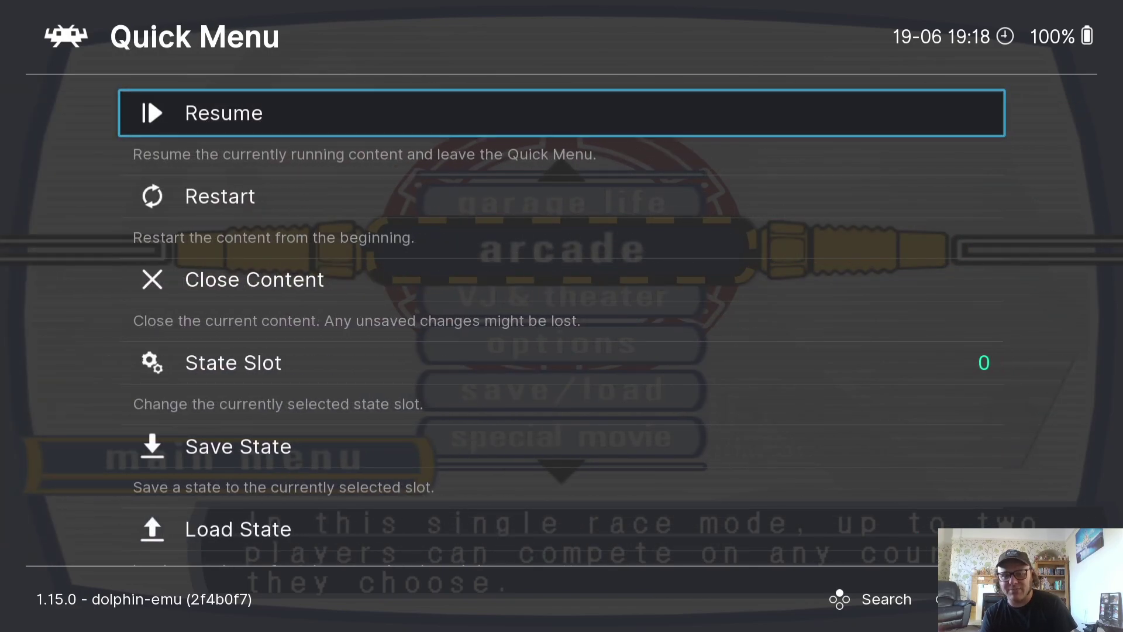
{"action": "key", "text": "Escape"}
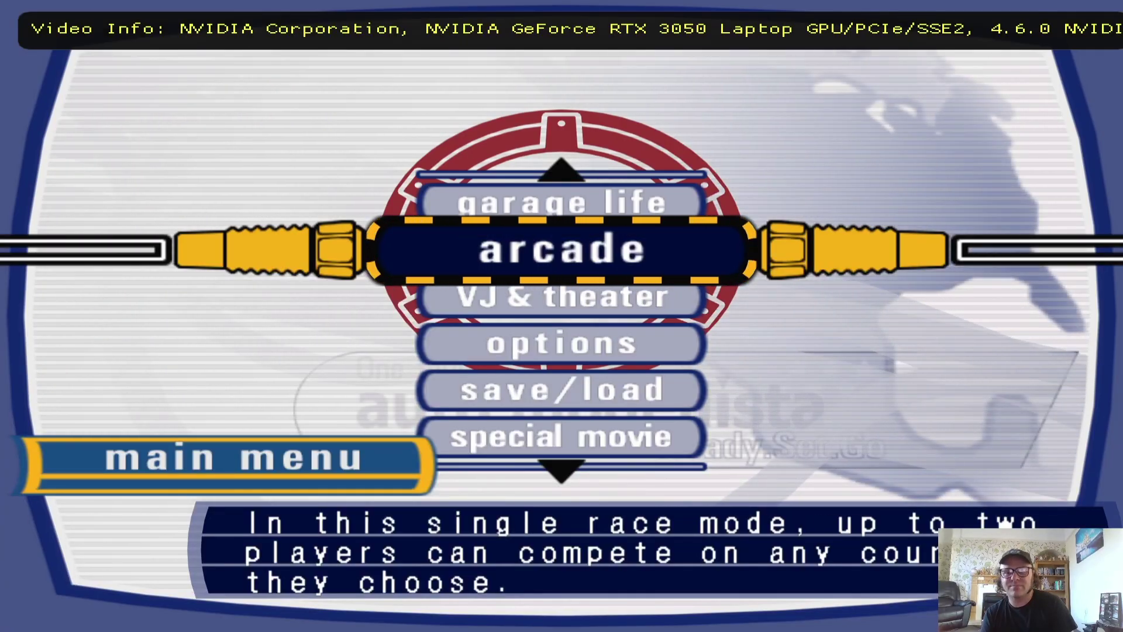
- Bring the RetroArch interface back up over the game and reopen its Core Options
{"action": "key", "text": "F1"}
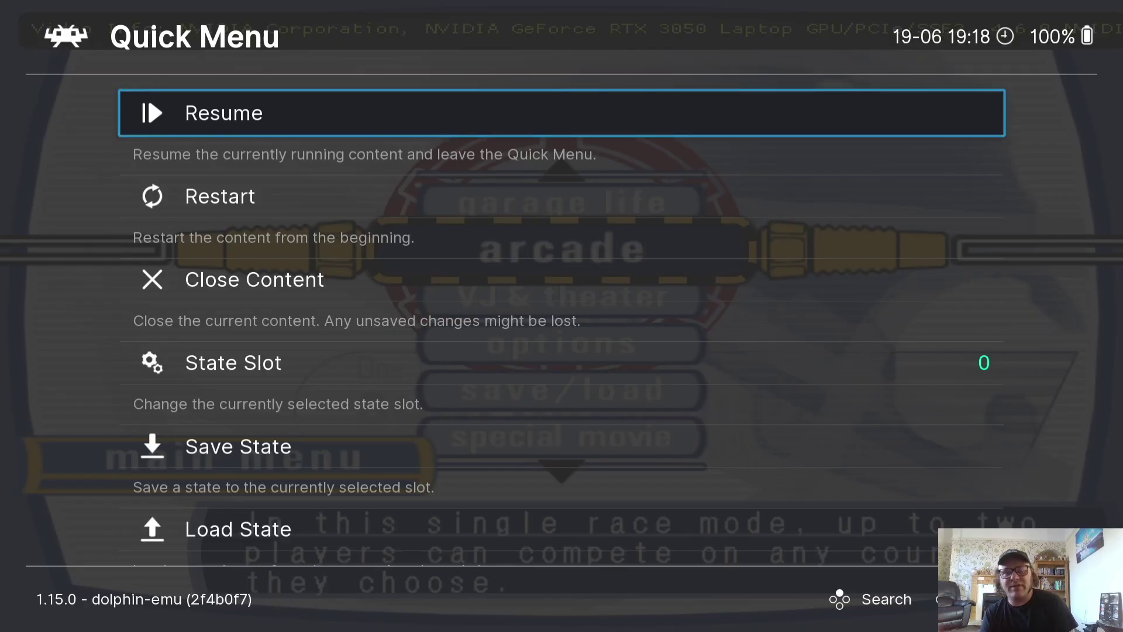
{"action": "key", "text": "BackSpace"}
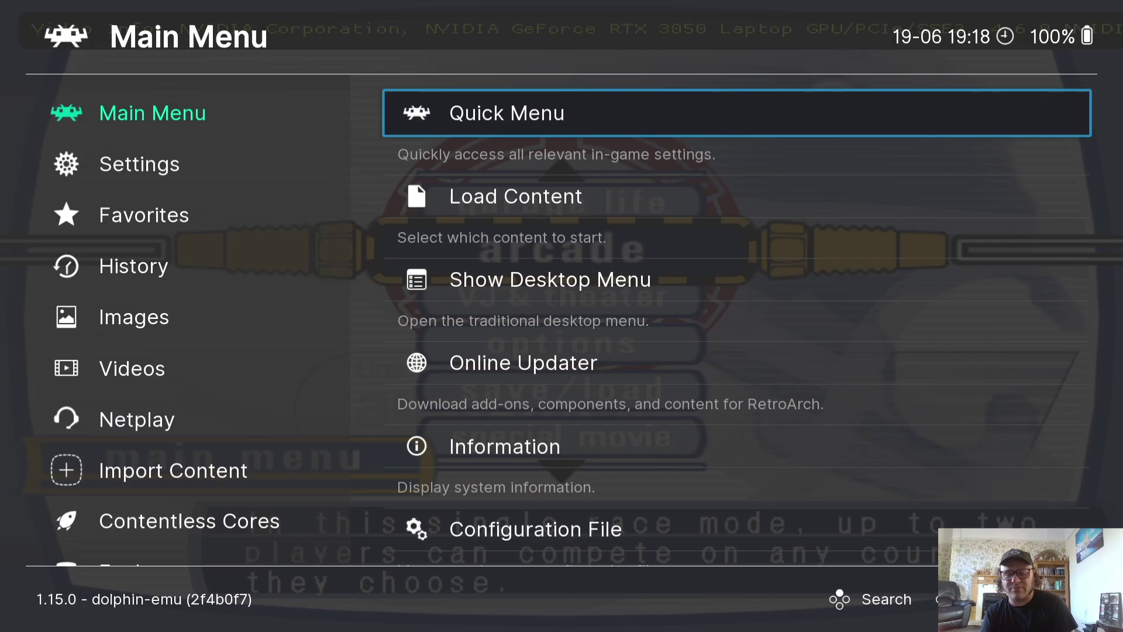
{"action": "key", "text": "Left"}
{"action": "key", "text": "Right"}
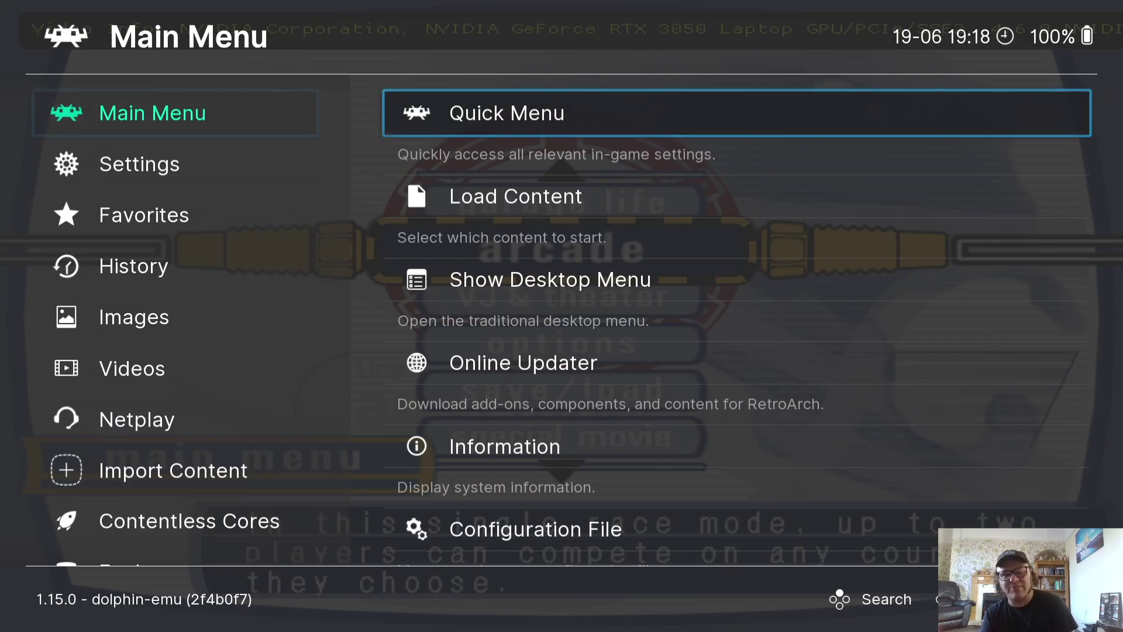
{"action": "key", "text": "Return"}
{"action": "key", "text": "Down"}
{"action": "key", "text": "Down"}
{"action": "key", "text": "Down"}
{"action": "key", "text": "Down"}
{"action": "key", "text": "Down"}
{"action": "key", "text": "Down"}
{"action": "key", "text": "Down"}
{"action": "key", "text": "Down"}
{"action": "key", "text": "Down"}
{"action": "key", "text": "Down"}
{"action": "key", "text": "Down"}
{"action": "key", "text": "Down"}
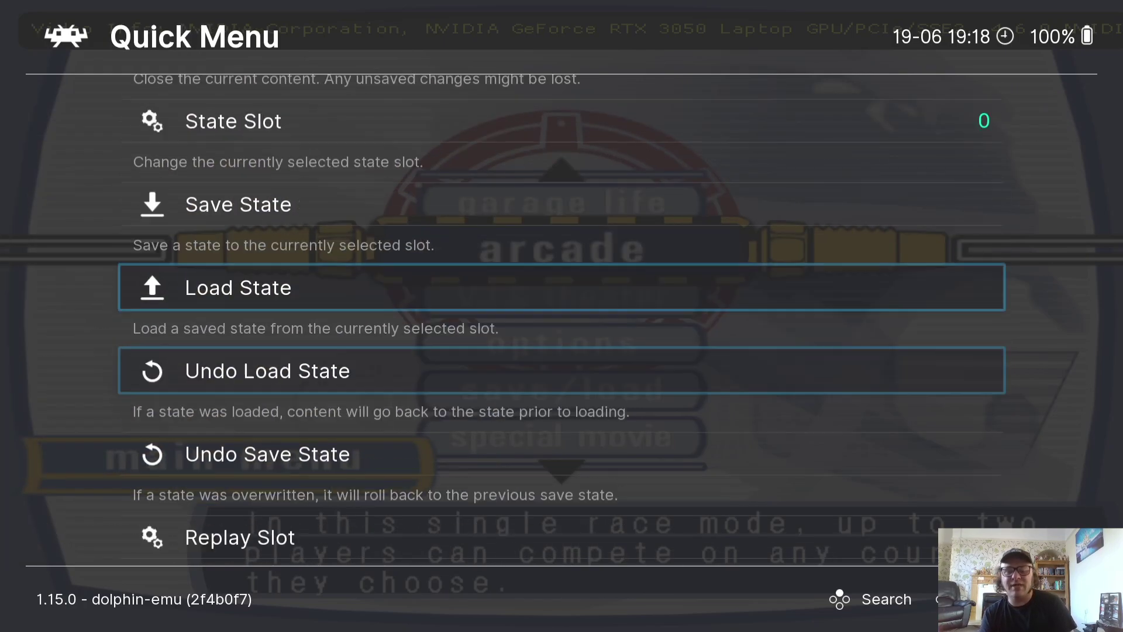
{"action": "key", "text": "Return"}
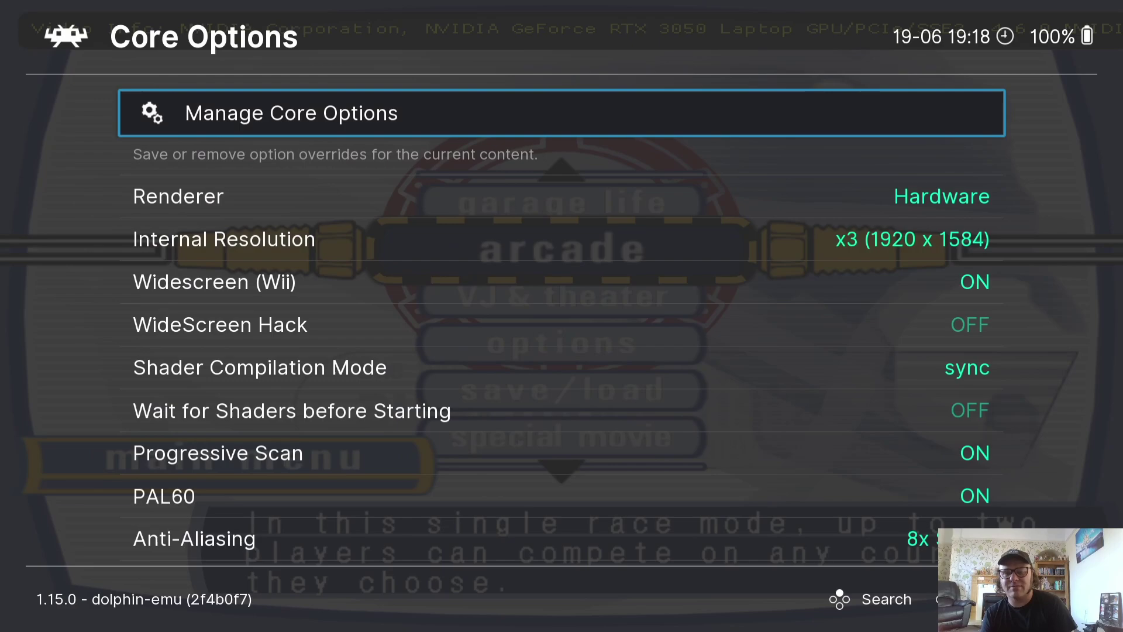
- Set the Max Anisotropy core option to 4x
{"action": "key", "text": "Down"}
{"action": "key", "text": "Down"}
{"action": "key", "text": "Down"}
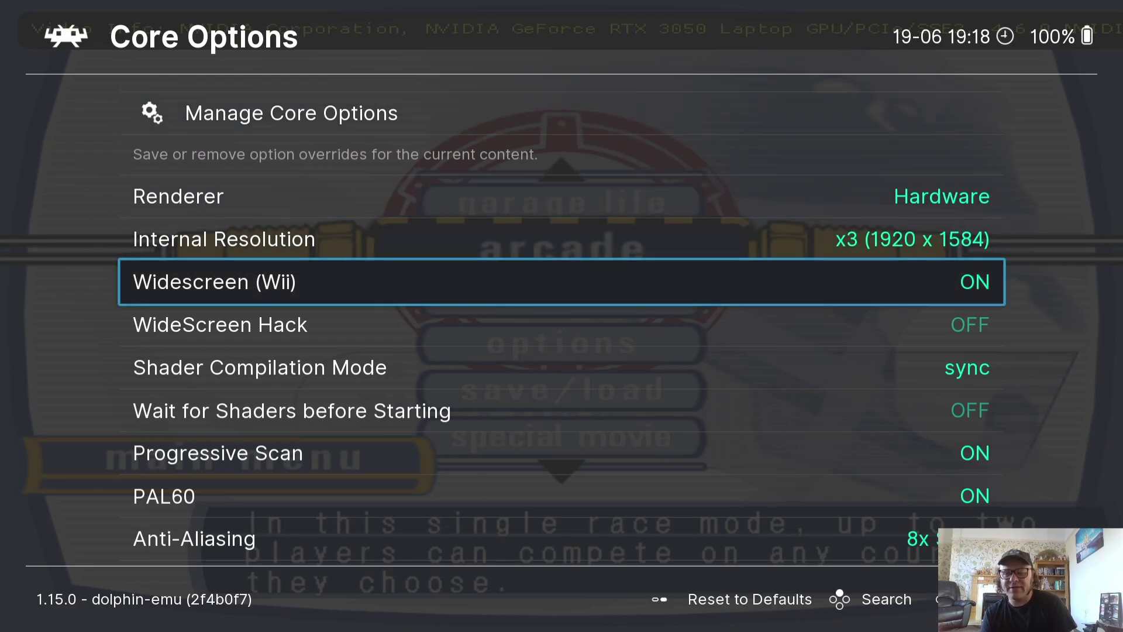
{"action": "key", "text": "Down"}
{"action": "key", "text": "Down"}
{"action": "key", "text": "Down"}
{"action": "key", "text": "Down"}
{"action": "key", "text": "Down"}
{"action": "key", "text": "Down"}
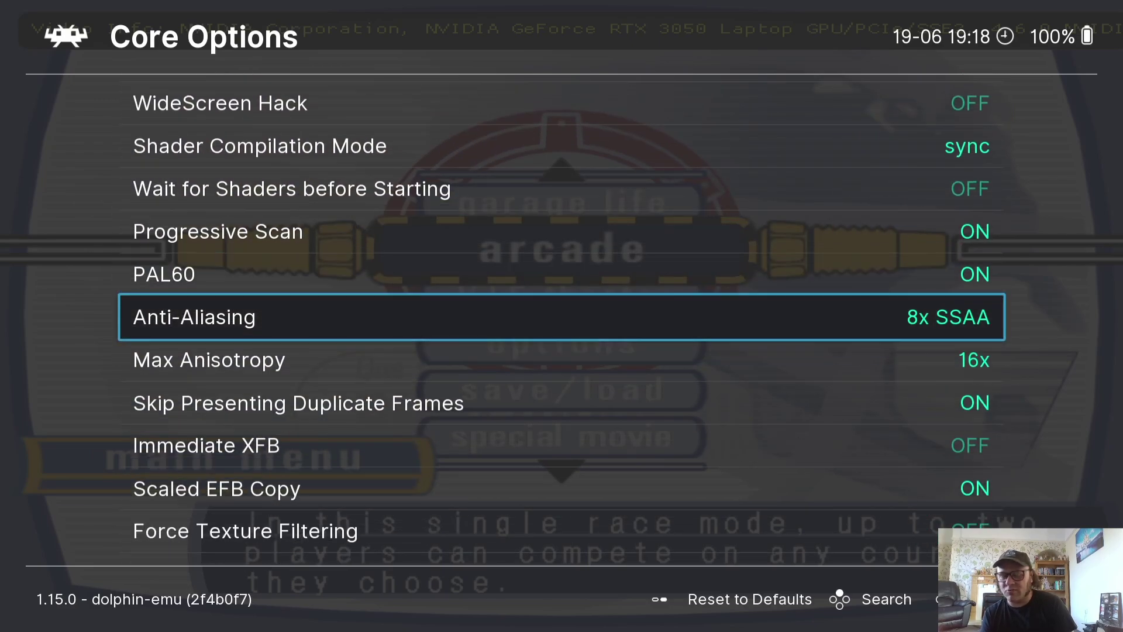
{"action": "key", "text": "Down"}
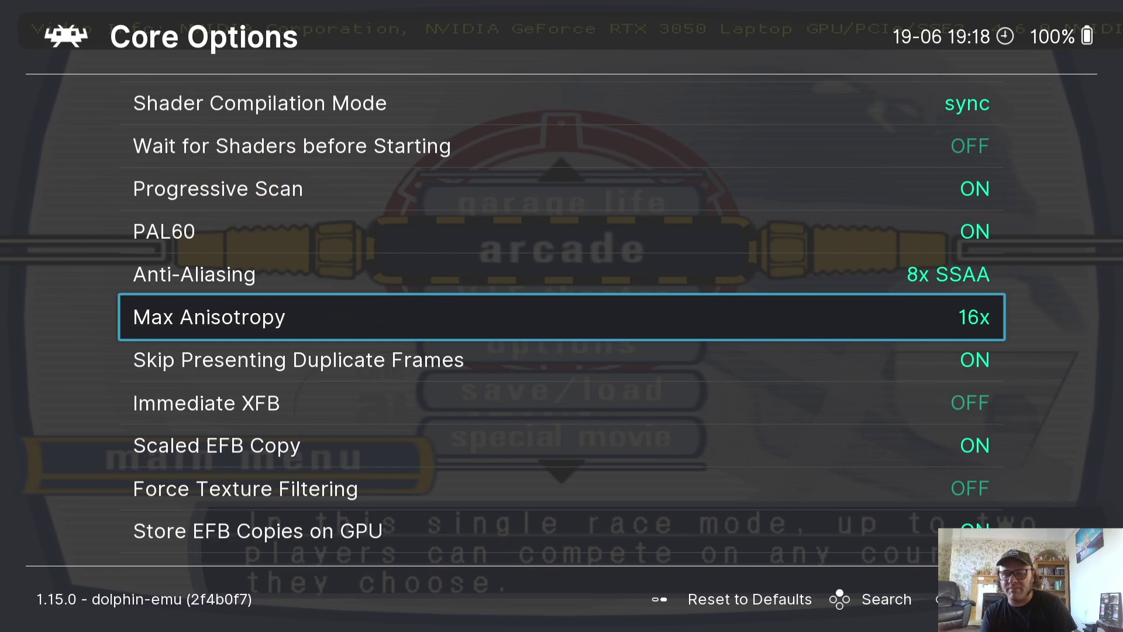
{"action": "key", "text": "Up"}
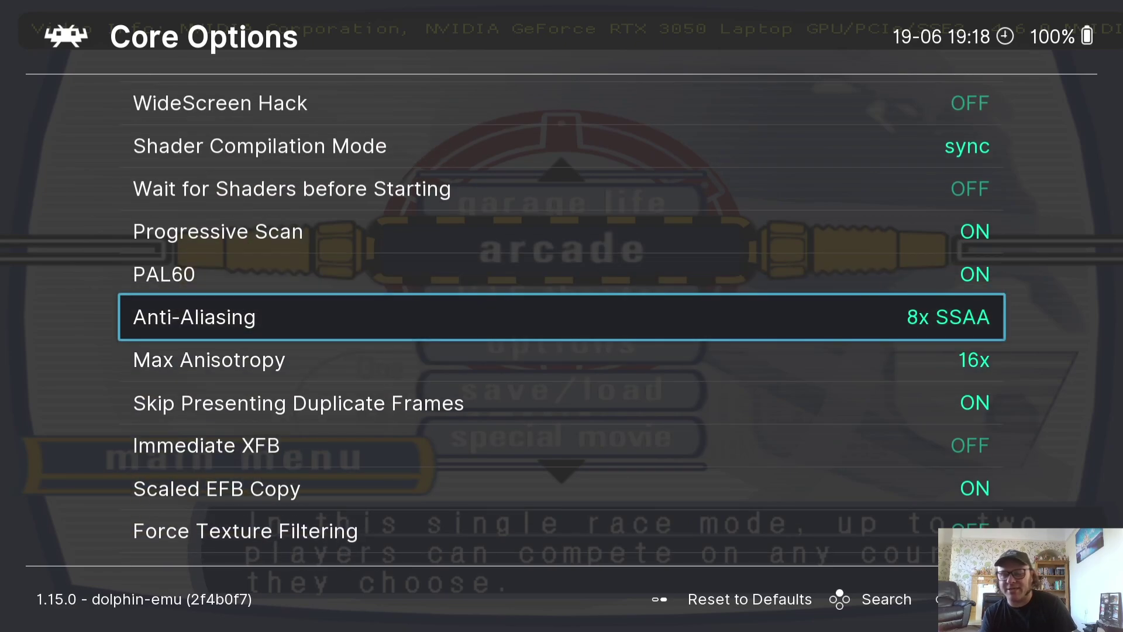
{"action": "key", "text": "Down"}
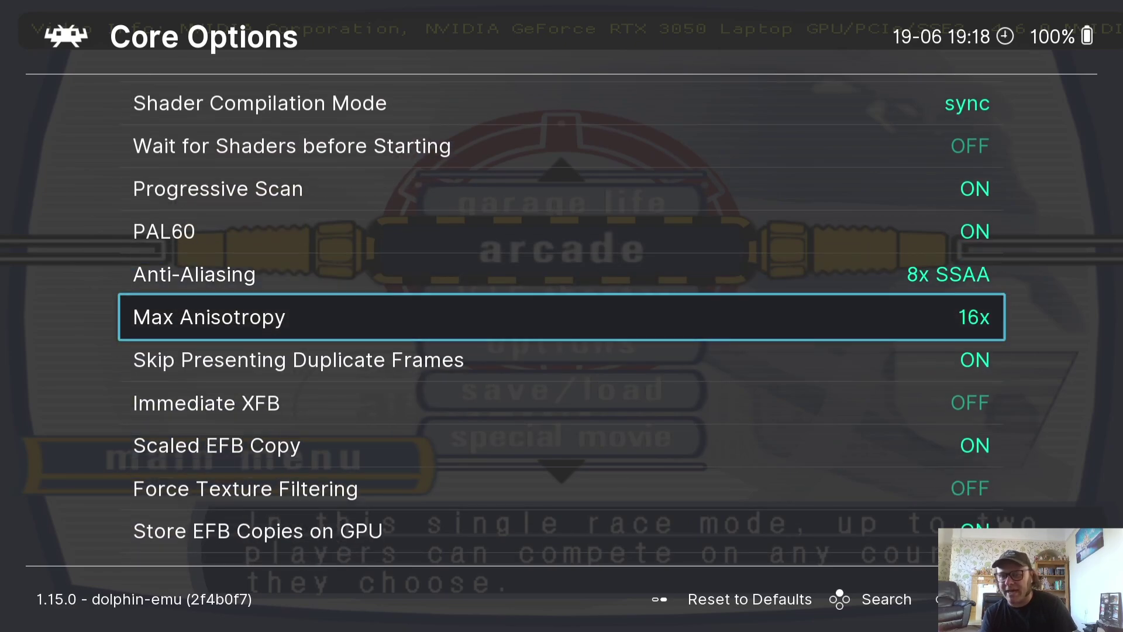
{"action": "key", "text": "Return"}
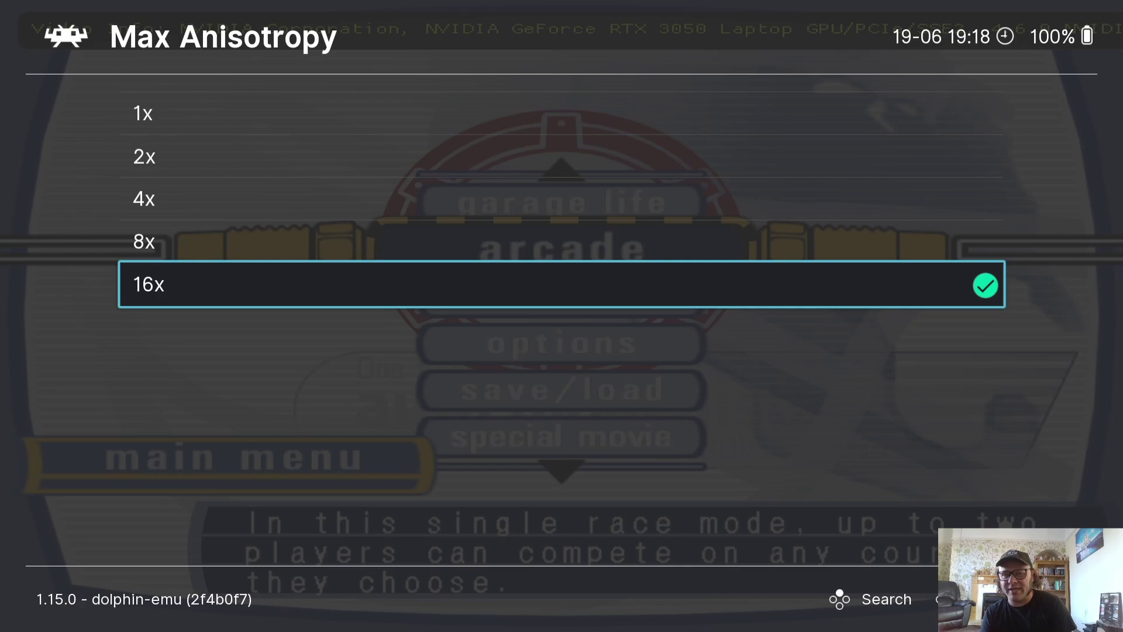
{"action": "key", "text": "Up"}
{"action": "key", "text": "Up"}
{"action": "key", "text": "Return"}
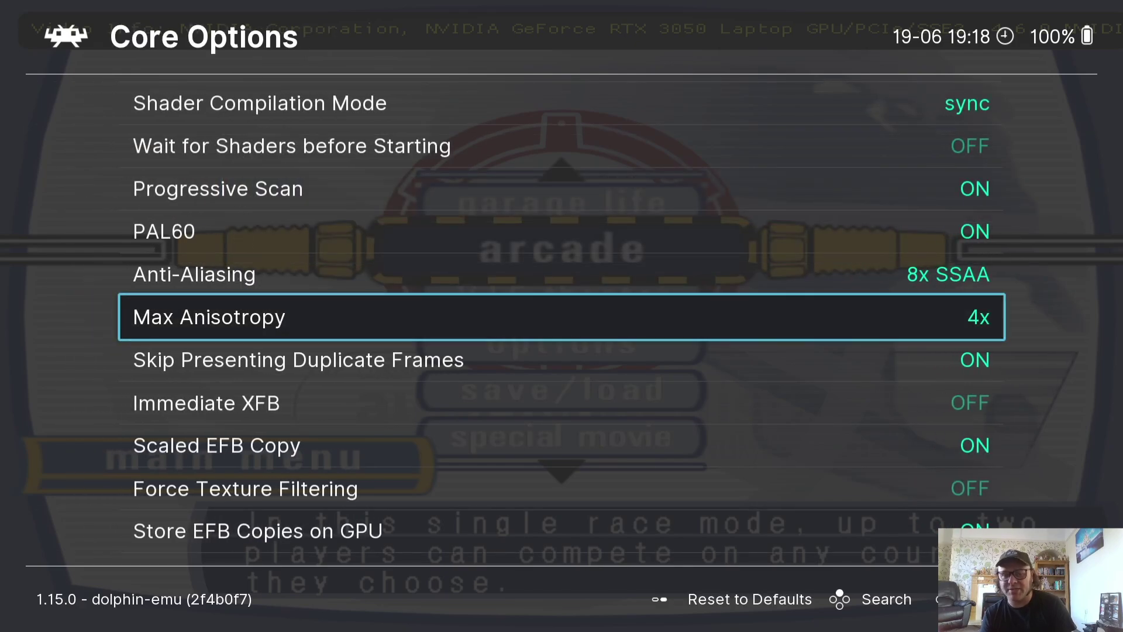
- Set the Anti-Aliasing core option to 4x MSAA
{"action": "key", "text": "Up"}
{"action": "key", "text": "Return"}
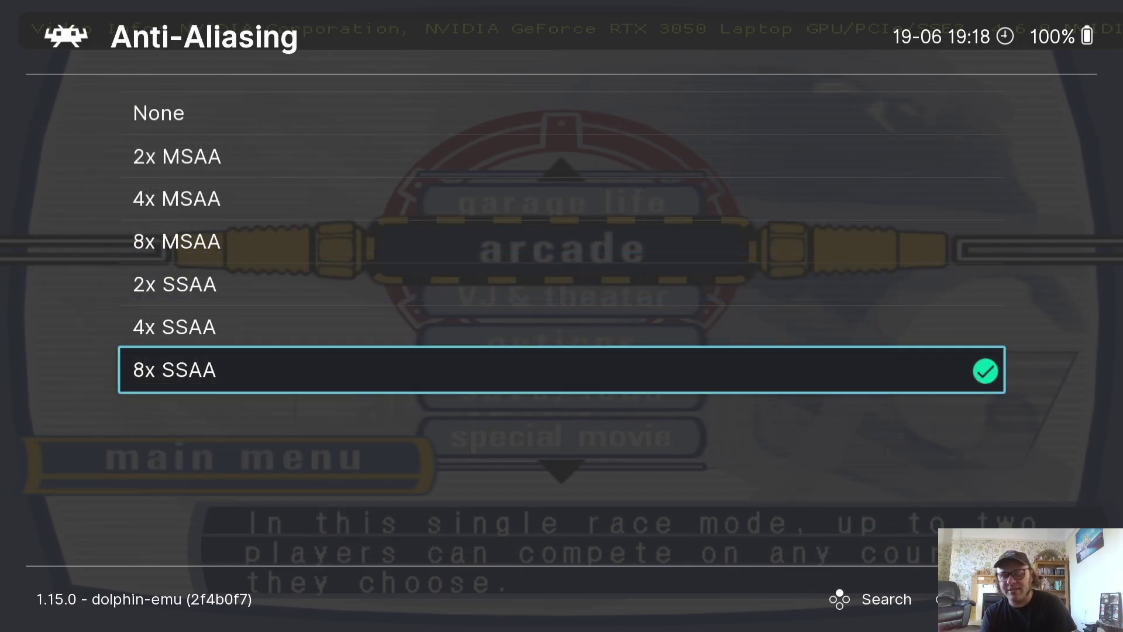
{"action": "key", "text": "Up"}
{"action": "key", "text": "Up"}
{"action": "key", "text": "Up"}
{"action": "key", "text": "Up"}
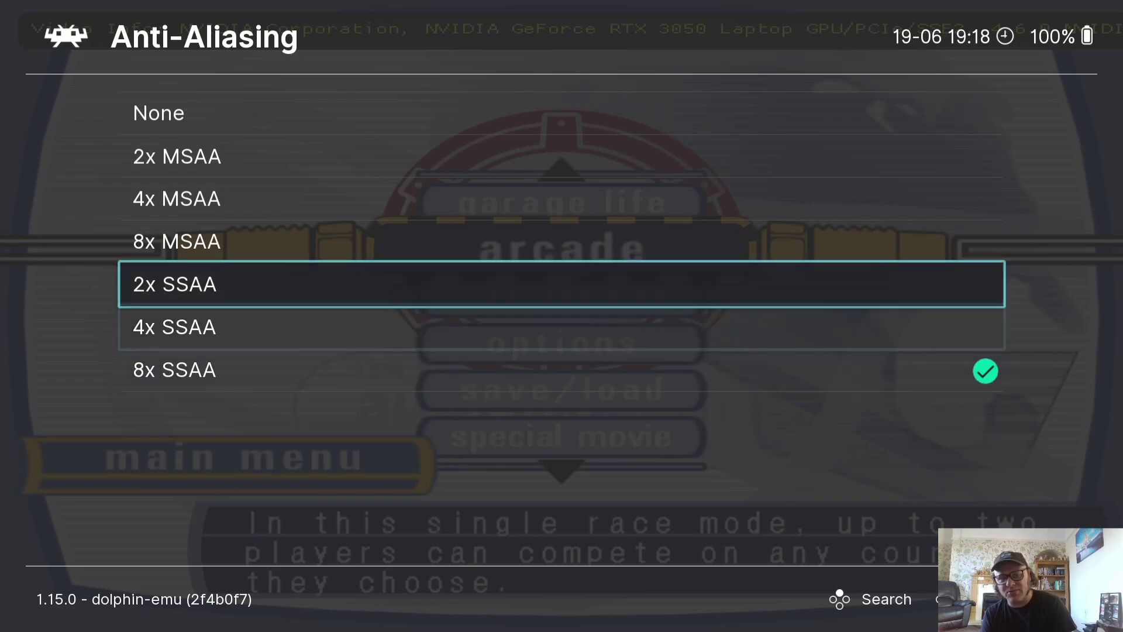
{"action": "key", "text": "Return"}
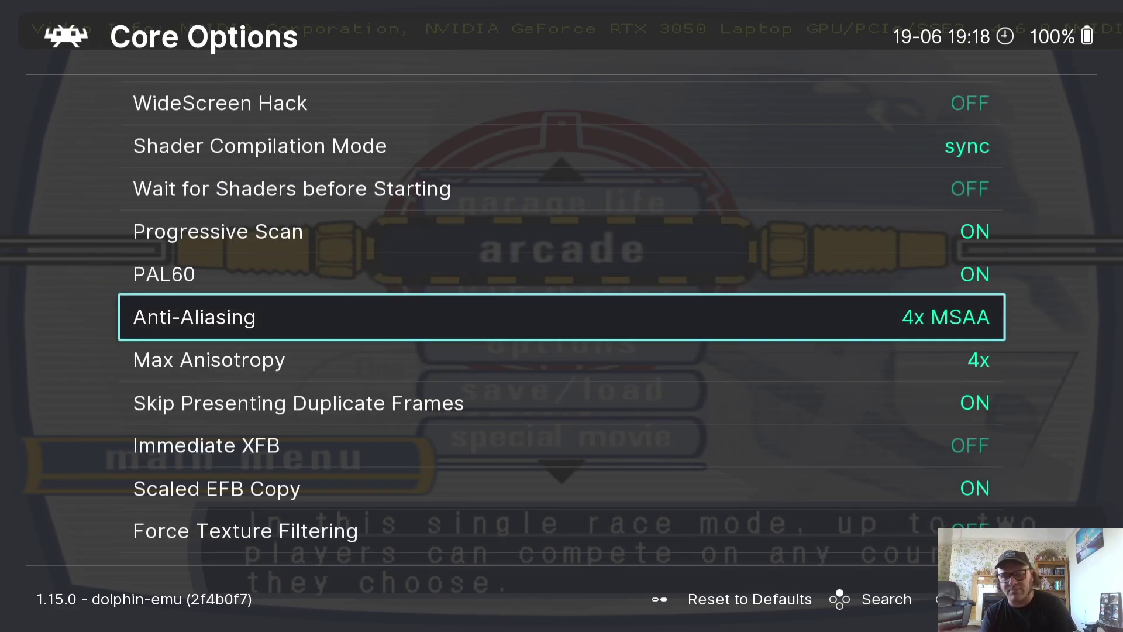
- Leave the Core Options, resume Auto Modellista and enter its arcade mode
{"action": "key", "text": "BackSpace"}
{"action": "key", "text": "BackSpace"}
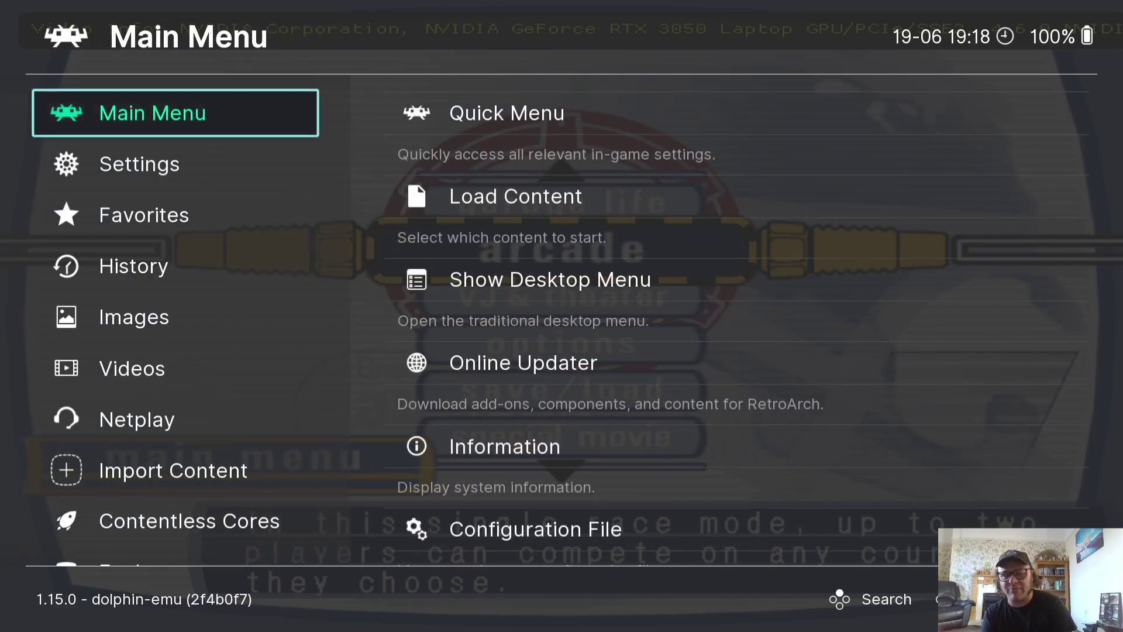
{"action": "key", "text": "Right"}
{"action": "key", "text": "Return"}
{"action": "key", "text": "Return"}
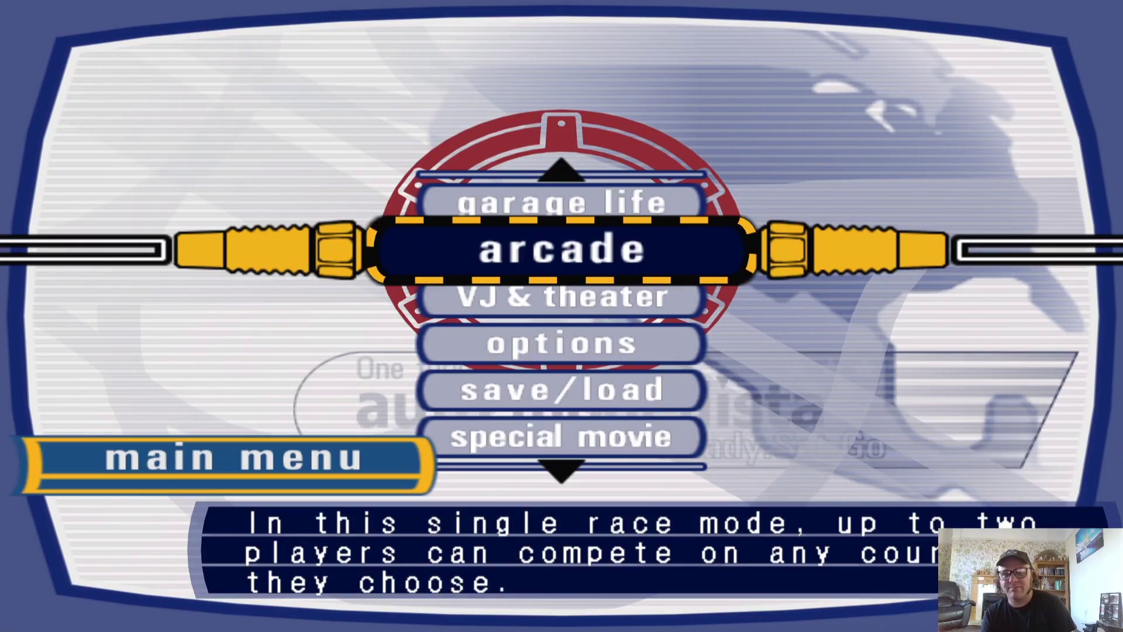
{"action": "key", "text": "x"}
- Bring up the RetroArch interface over the arcade mode selection and open the Core Options of the running game
{"action": "key", "text": "F1"}
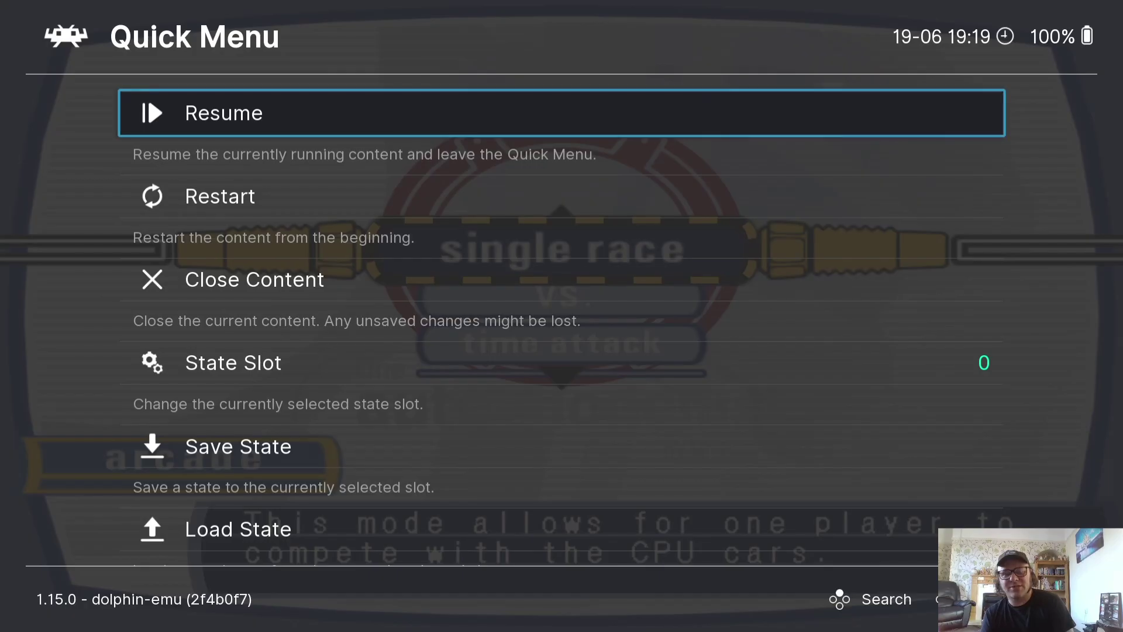
{"action": "key", "text": "BackSpace"}
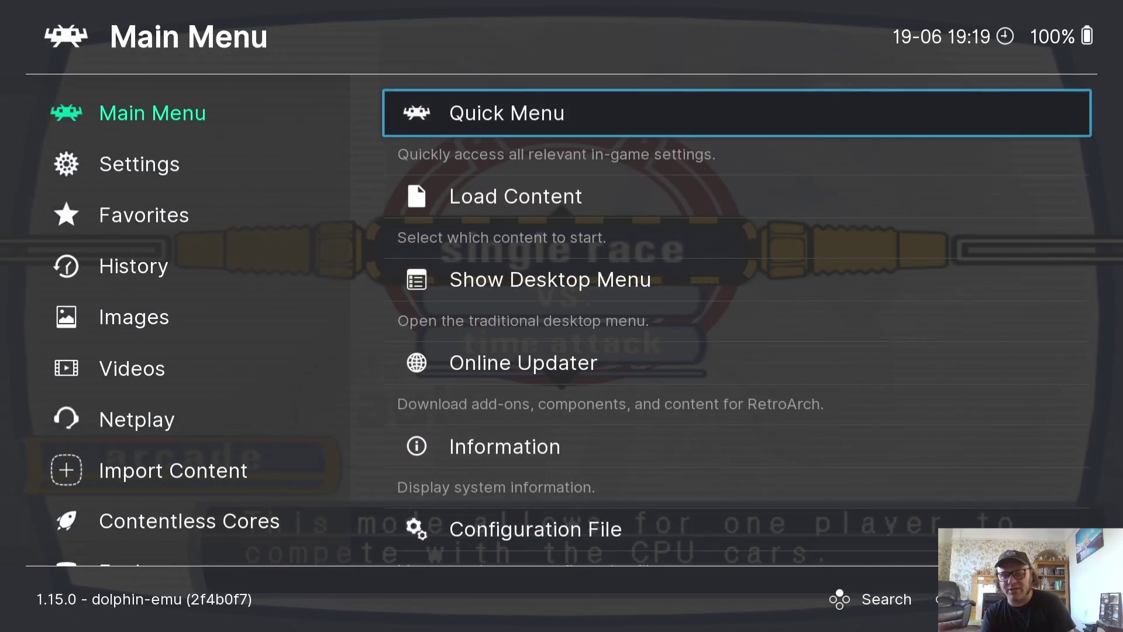
{"action": "key", "text": "Left"}
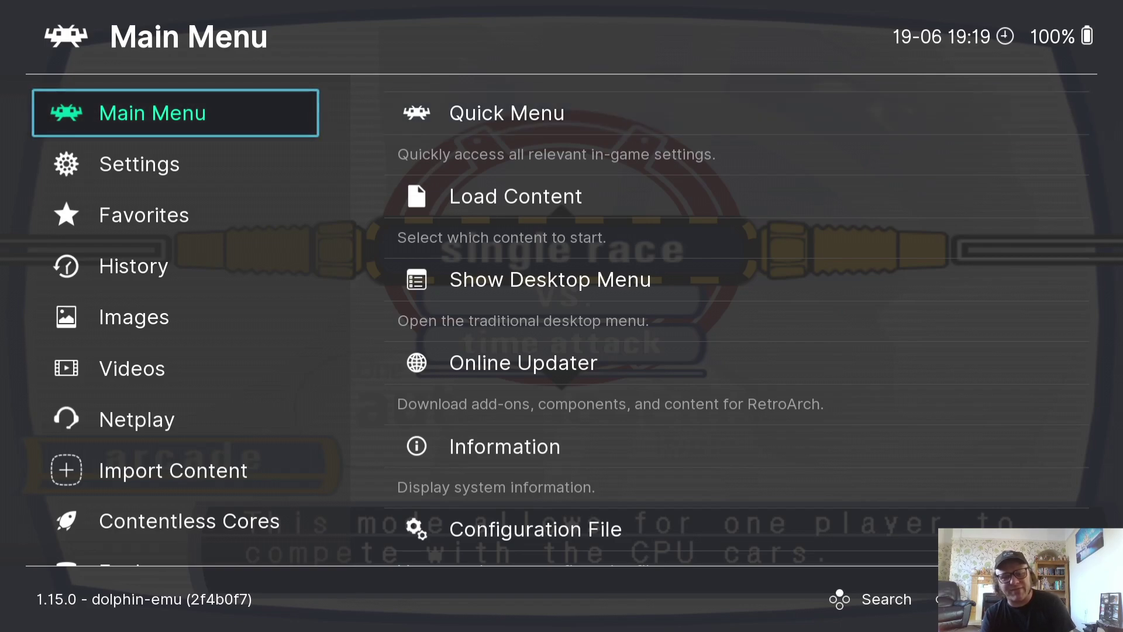
{"action": "key", "text": "Right"}
{"action": "key", "text": "Return"}
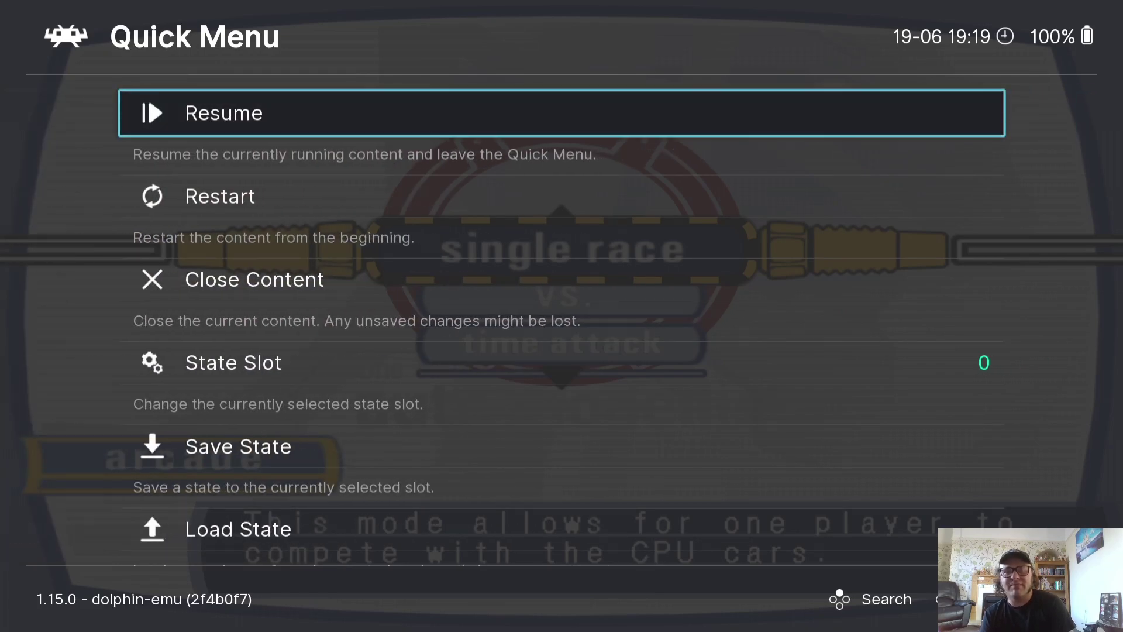
{"action": "key", "text": "Down"}
{"action": "key", "text": "Down"}
{"action": "key", "text": "Down"}
{"action": "key", "text": "Down"}
{"action": "key", "text": "Down"}
{"action": "key", "text": "Down"}
{"action": "key", "text": "Down"}
{"action": "key", "text": "Down"}
{"action": "key", "text": "Down"}
{"action": "key", "text": "Down"}
{"action": "key", "text": "Down"}
{"action": "key", "text": "Down"}
{"action": "key", "text": "Down"}
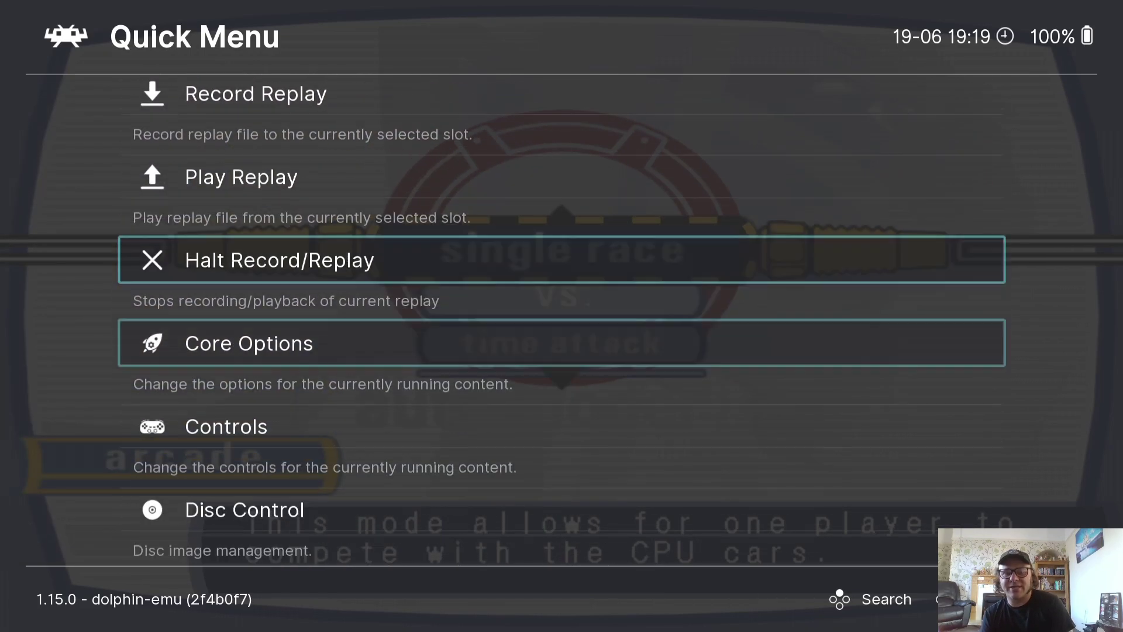
{"action": "key", "text": "Up"}
{"action": "key", "text": "Return"}
- Set the Internal Resolution core option to x2 (1280 x 1056) and return to the game
{"action": "key", "text": "Down"}
{"action": "key", "text": "Down"}
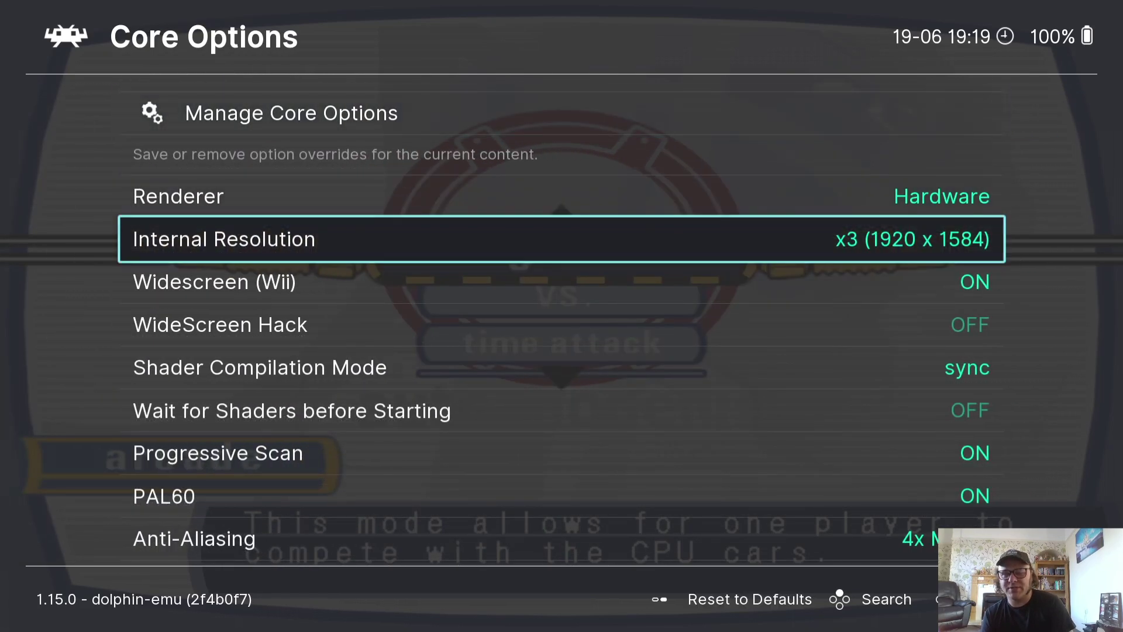
{"action": "key", "text": "Return"}
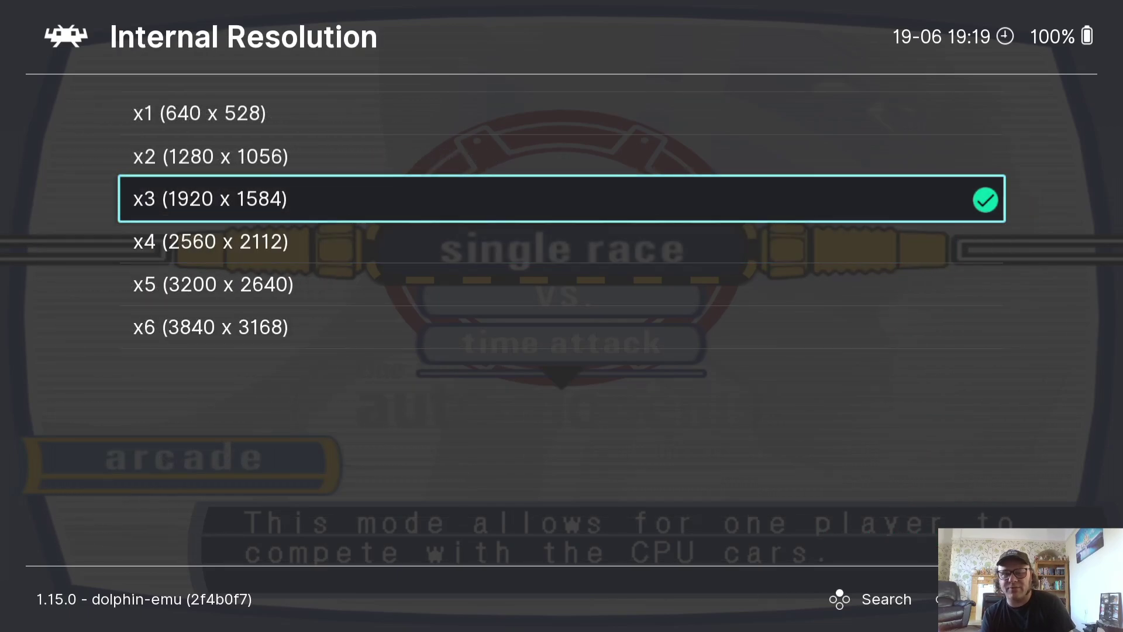
{"action": "key", "text": "Up"}
{"action": "key", "text": "Return"}
{"action": "key", "text": "BackSpace"}
{"action": "key", "text": "BackSpace"}
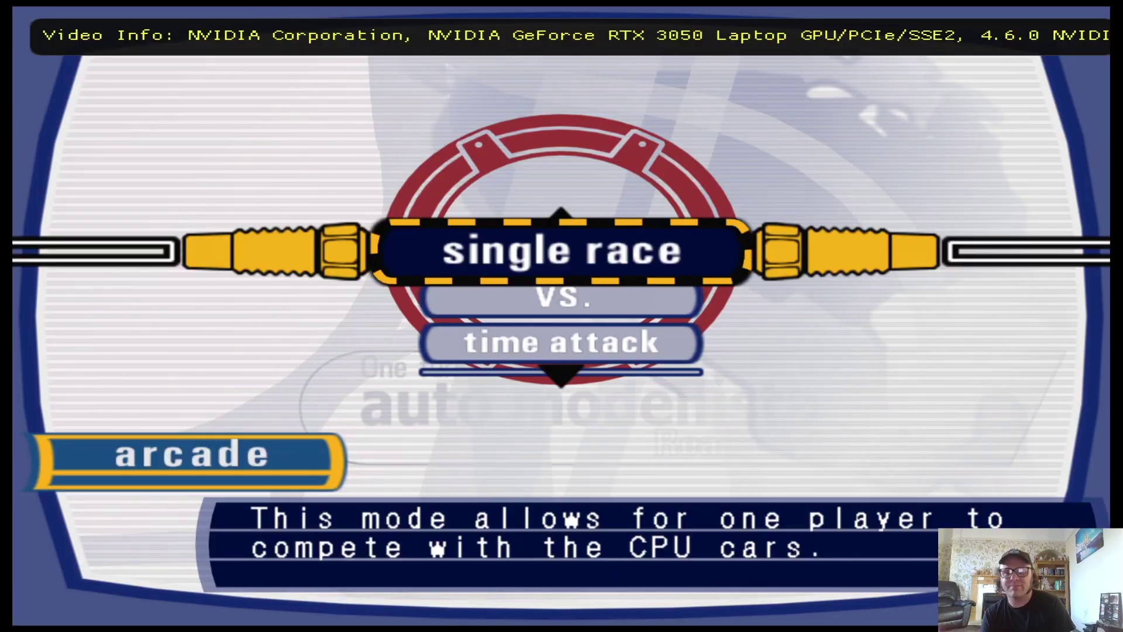
- Start an arcade single race in Auto Modellista with BGM 04 as the music
{"action": "key", "text": "x"}
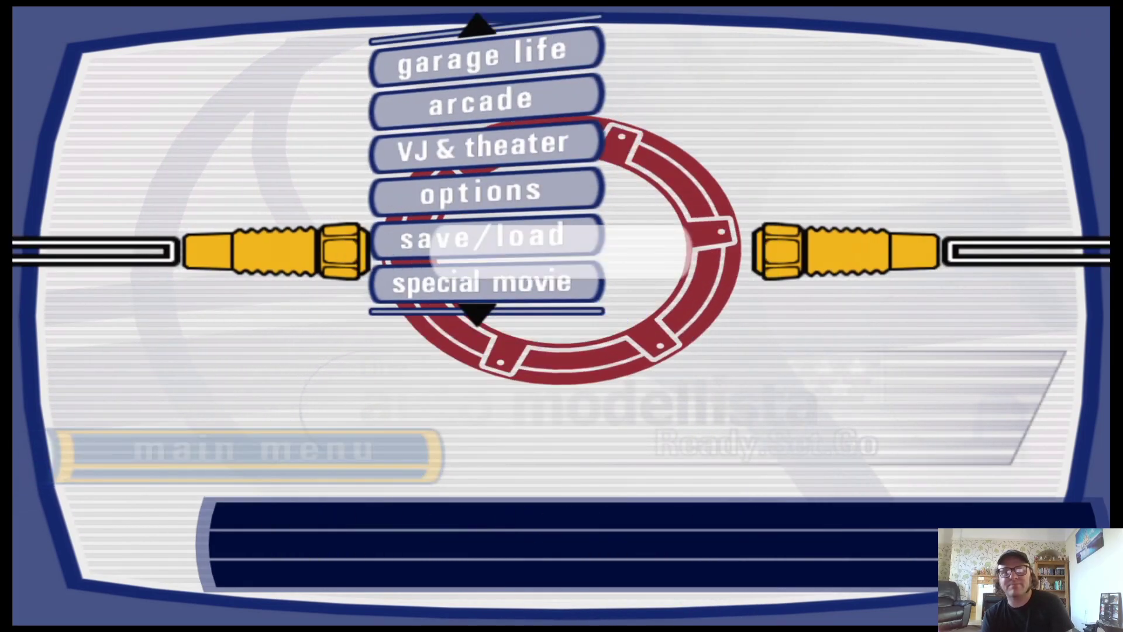
{"action": "key", "text": "Return"}
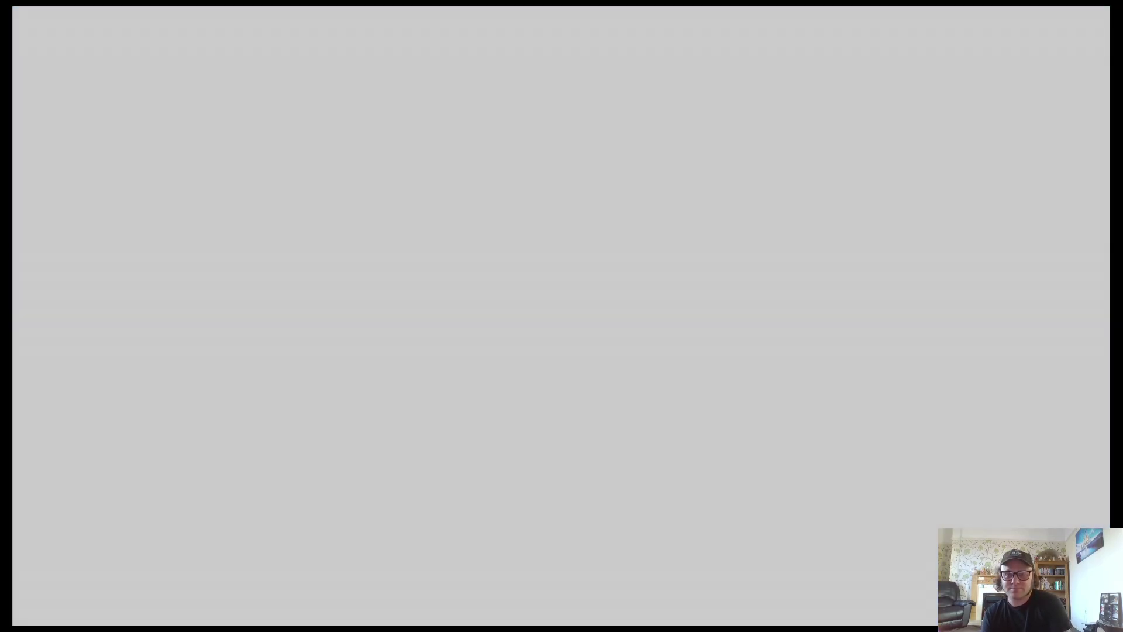
{"action": "key", "text": "Return"}
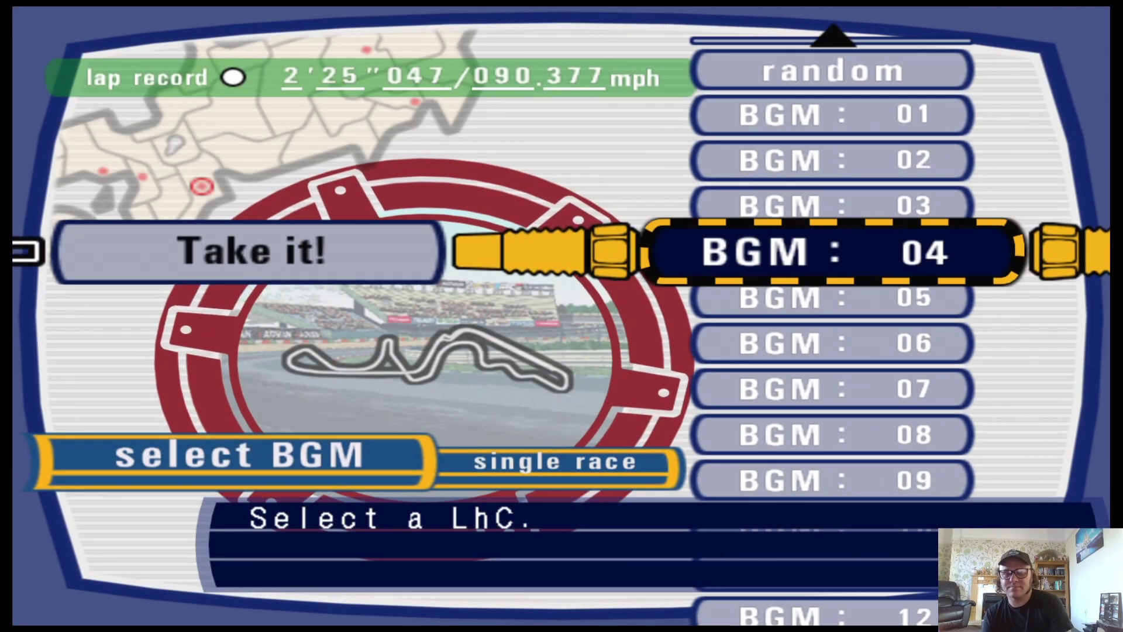
{"action": "key", "text": "Return"}
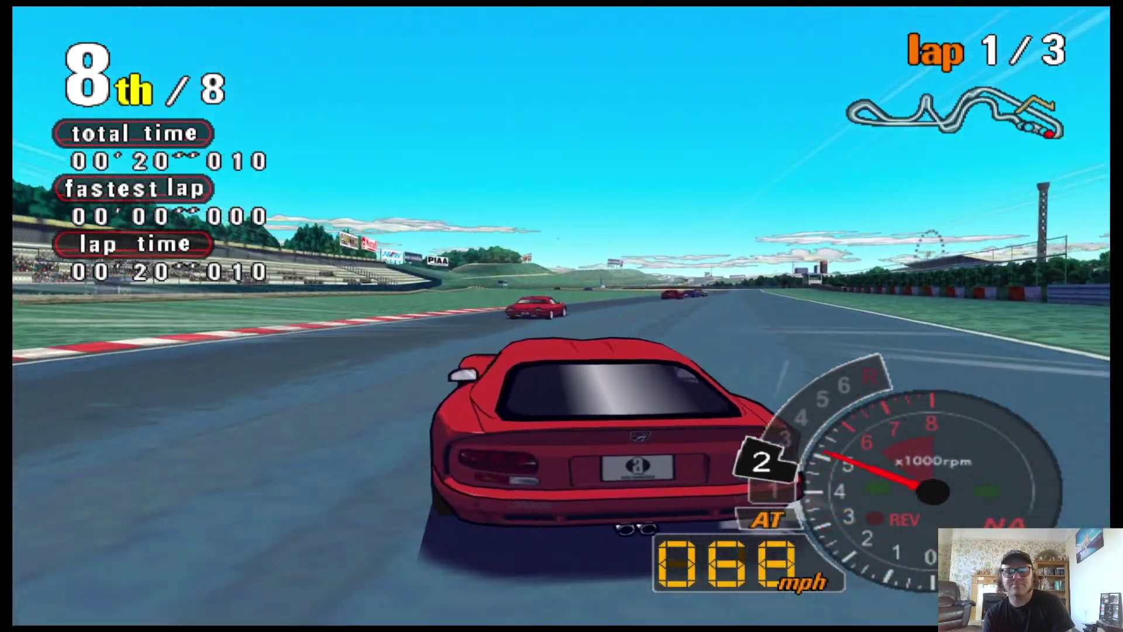
- Interrupt the running race with the RetroArch interface and review the Core Options down to Internal Resolution
{"action": "key", "text": "F1"}
{"action": "key", "text": "BackSpace"}
{"action": "key", "text": "BackSpace"}
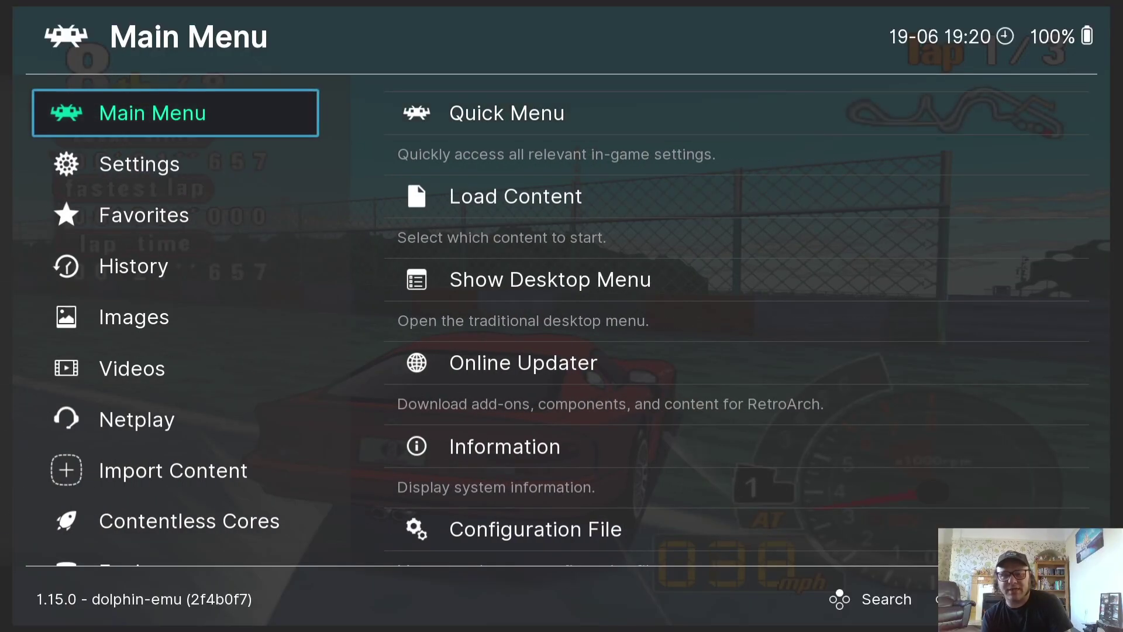
{"action": "key", "text": "Right"}
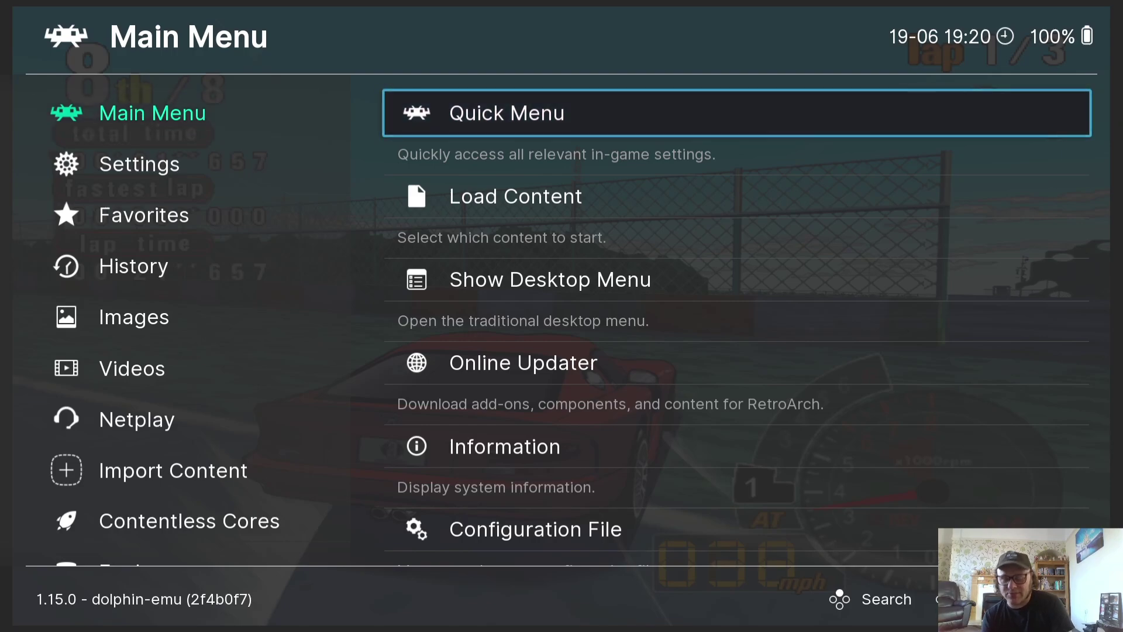
{"action": "key", "text": "Return"}
{"action": "key", "text": "Down"}
{"action": "key", "text": "Down"}
{"action": "key", "text": "Down"}
{"action": "key", "text": "Down"}
{"action": "key", "text": "Down"}
{"action": "key", "text": "Down"}
{"action": "key", "text": "Down"}
{"action": "key", "text": "Down"}
{"action": "key", "text": "Down"}
{"action": "key", "text": "Down"}
{"action": "key", "text": "Down"}
{"action": "key", "text": "Down"}
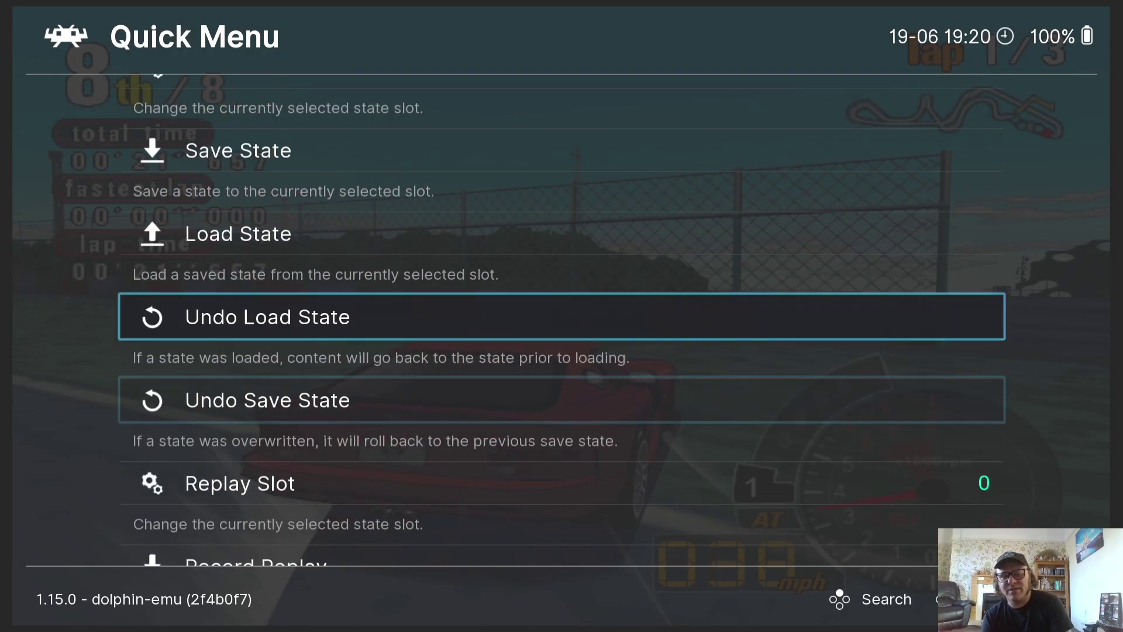
{"action": "key", "text": "Down"}
{"action": "key", "text": "Up"}
{"action": "key", "text": "Return"}
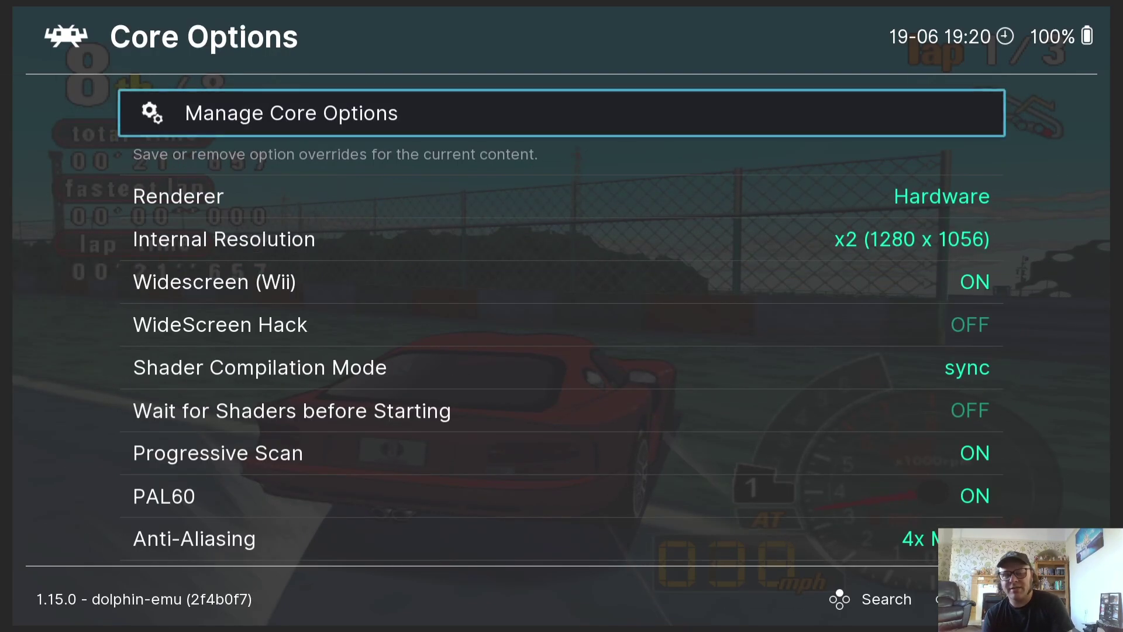
{"action": "key", "text": "Down"}
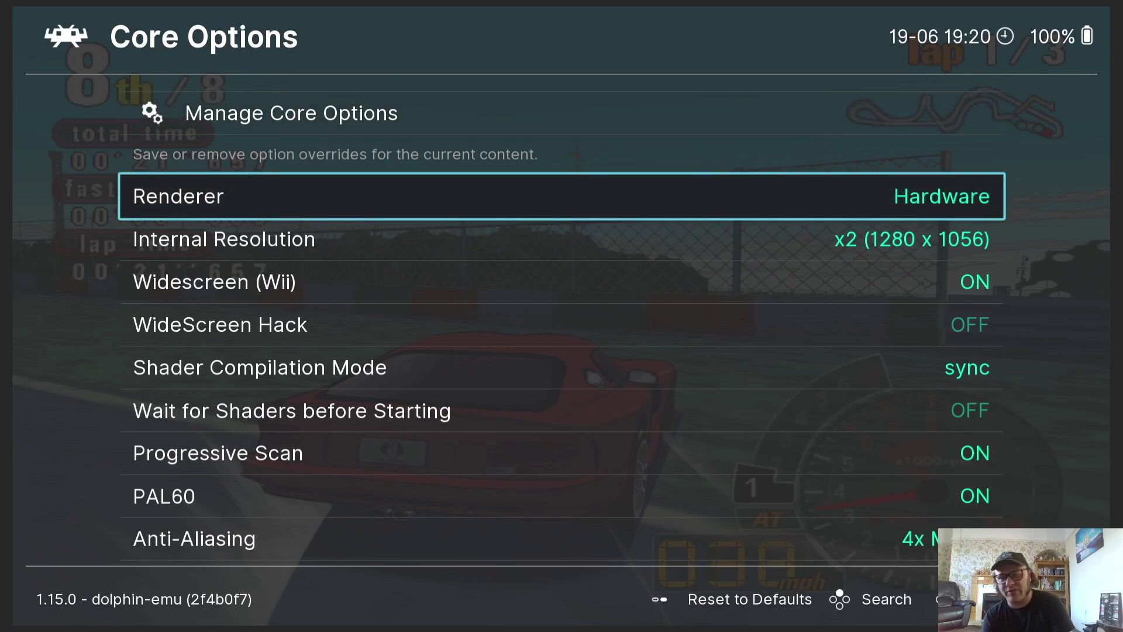
{"action": "key", "text": "Down"}
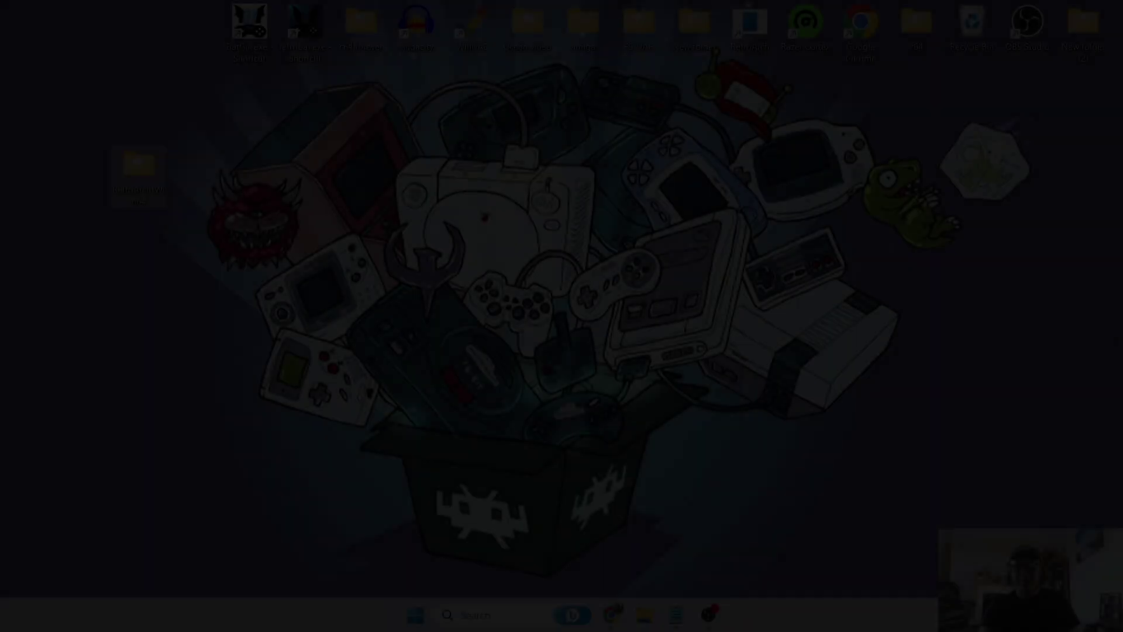